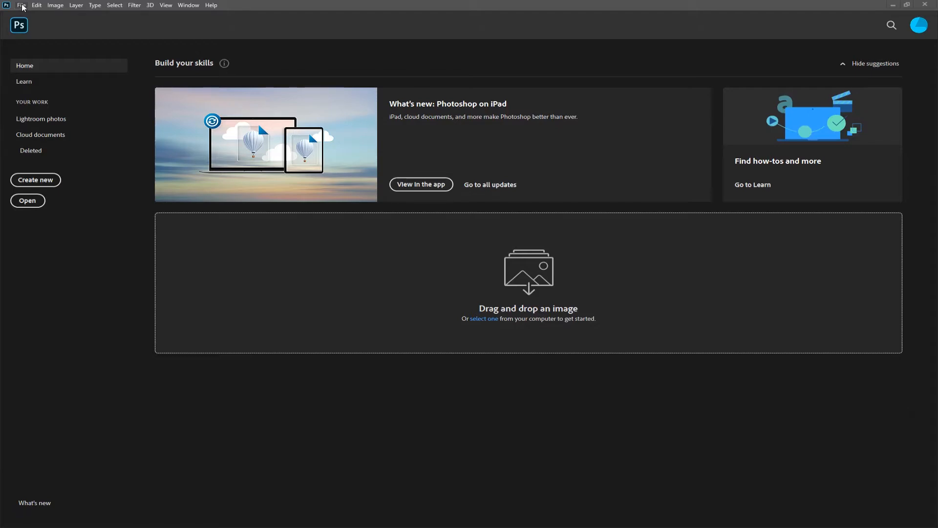
- Merge IMG_5374.JPG through IMG_5377.JPG from the pano folder into a panorama using Photomerge's Auto layout
{"action": "left_click", "coordinate": [22, 6]}
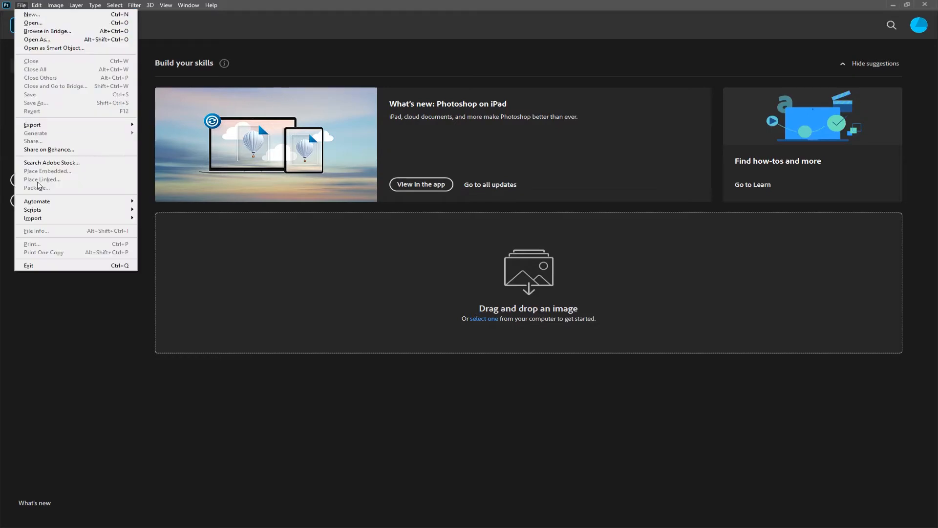
{"action": "mouse_move", "coordinate": [39, 219]}
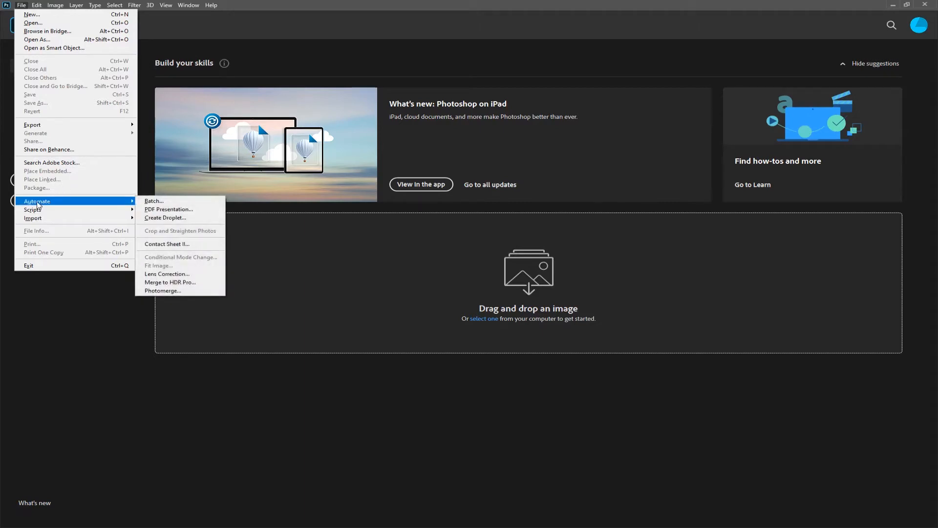
{"action": "left_click", "coordinate": [175, 291]}
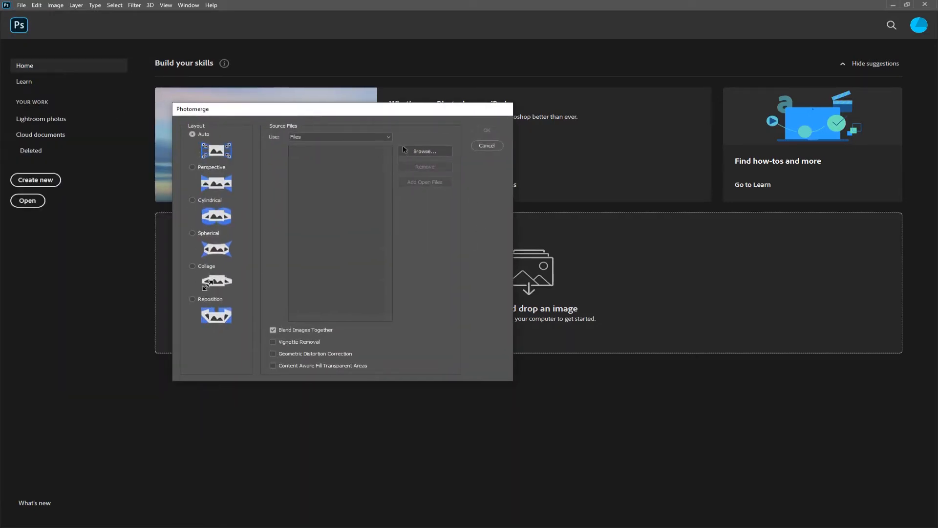
{"action": "left_click", "coordinate": [430, 151]}
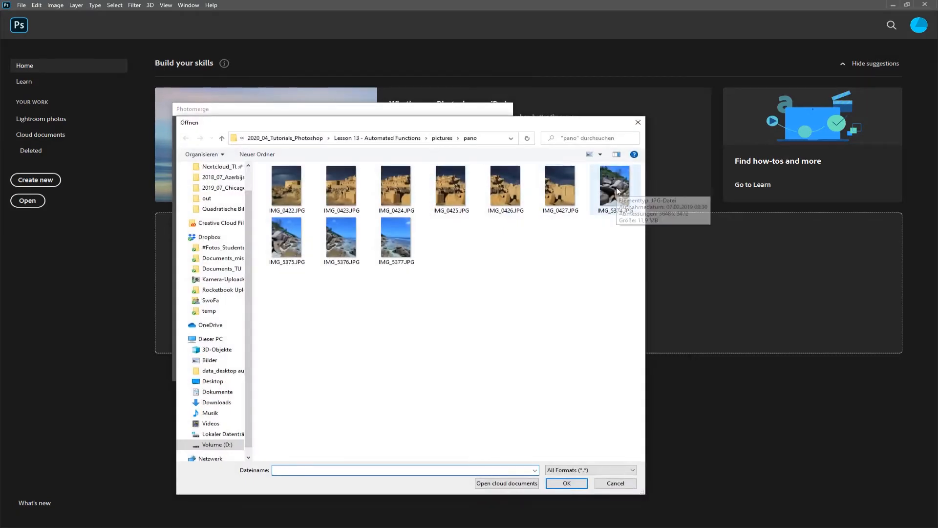
{"action": "left_click", "coordinate": [617, 190]}
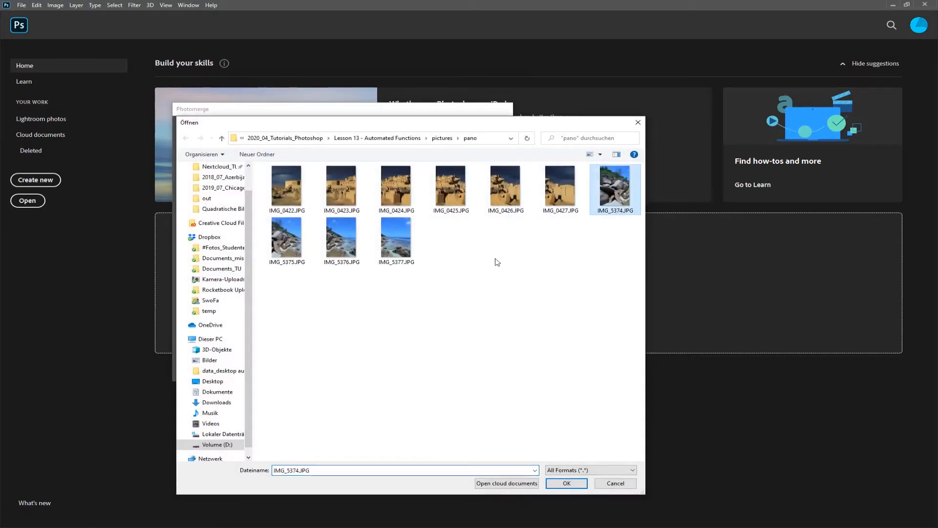
{"action": "left_click", "coordinate": [397, 239], "text": "shift"}
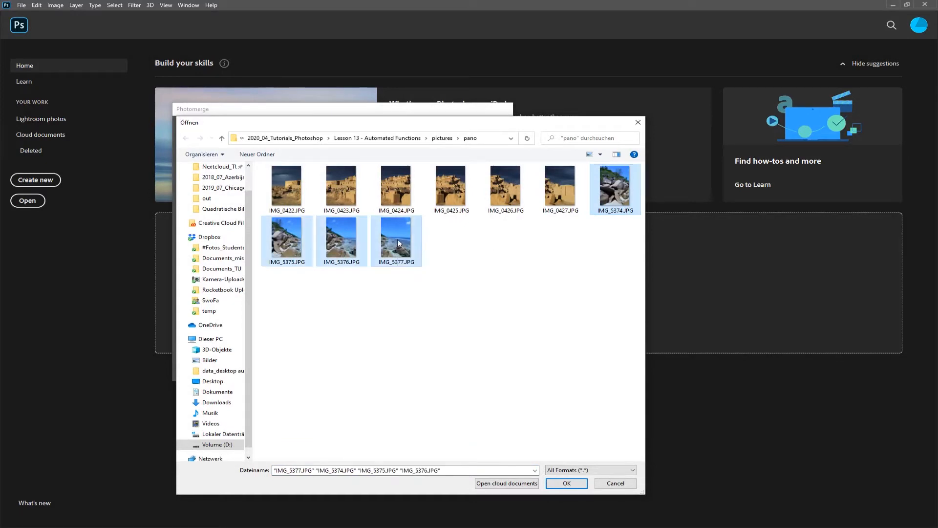
{"action": "left_click", "coordinate": [567, 485]}
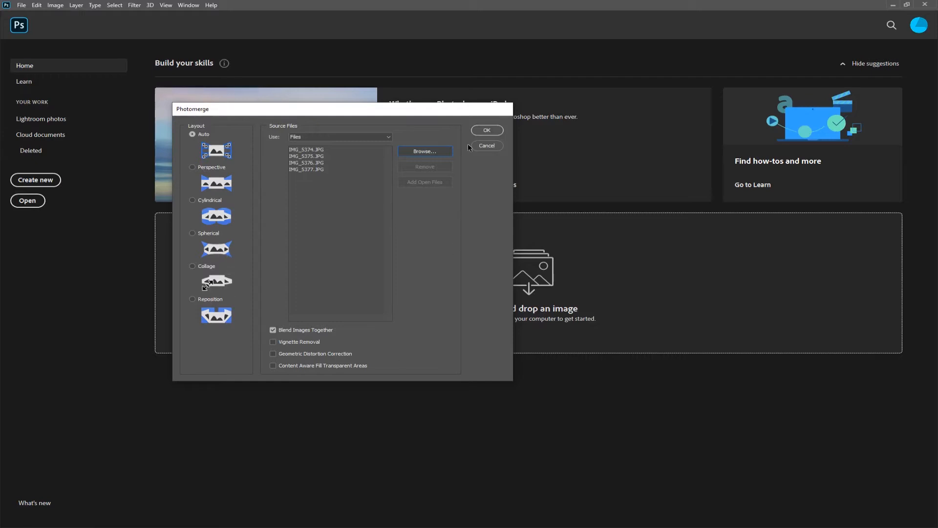
{"action": "left_click", "coordinate": [487, 130]}
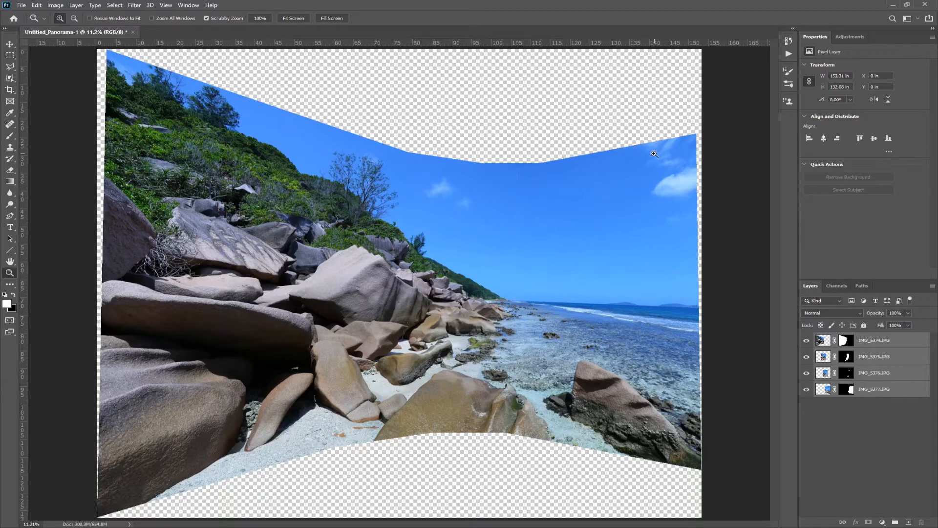
- Try to crop the panorama to exclude the transparent areas above and below the image
{"action": "left_click", "coordinate": [10, 90]}
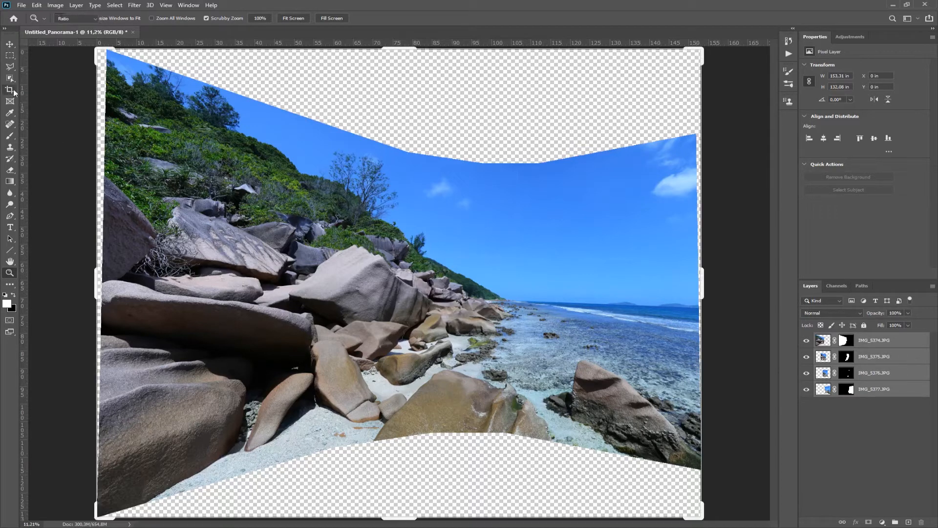
{"action": "left_click_drag", "start_coordinate": [399, 48], "coordinate": [401, 80]}
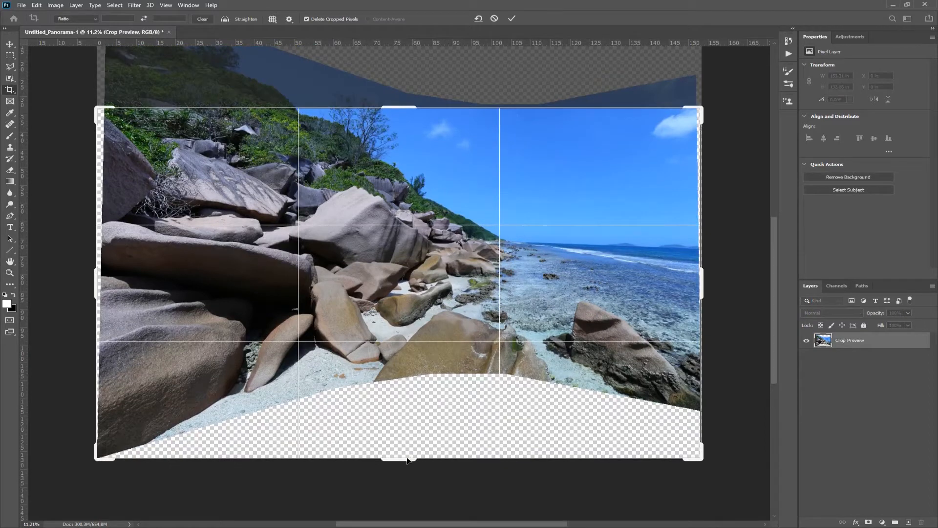
{"action": "left_click_drag", "start_coordinate": [406, 459], "coordinate": [415, 415]}
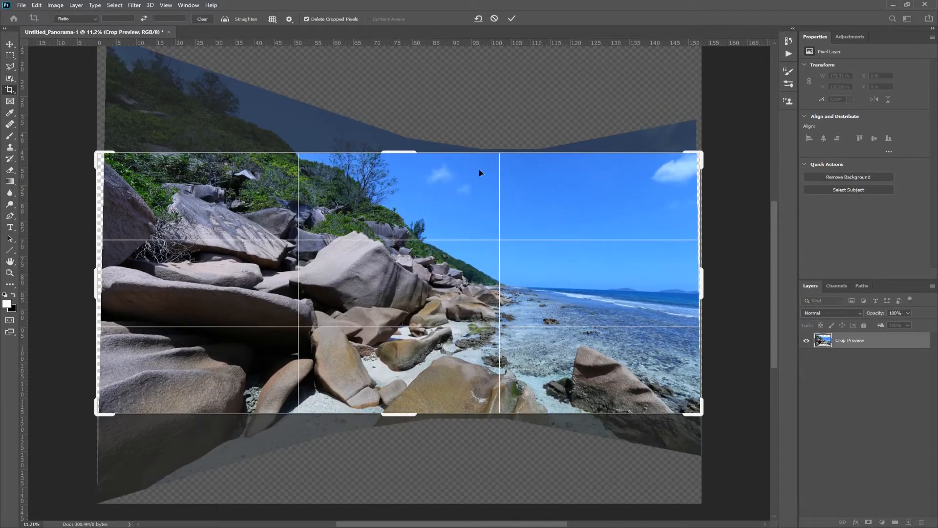
{"action": "key", "text": "Escape"}
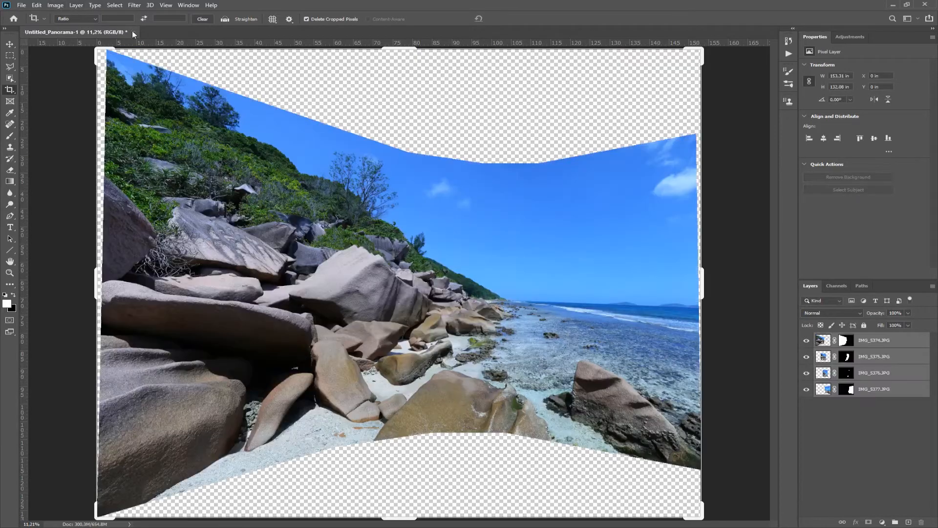
- Close the Auto-layout panorama document without saving it
{"action": "left_click", "coordinate": [132, 32]}
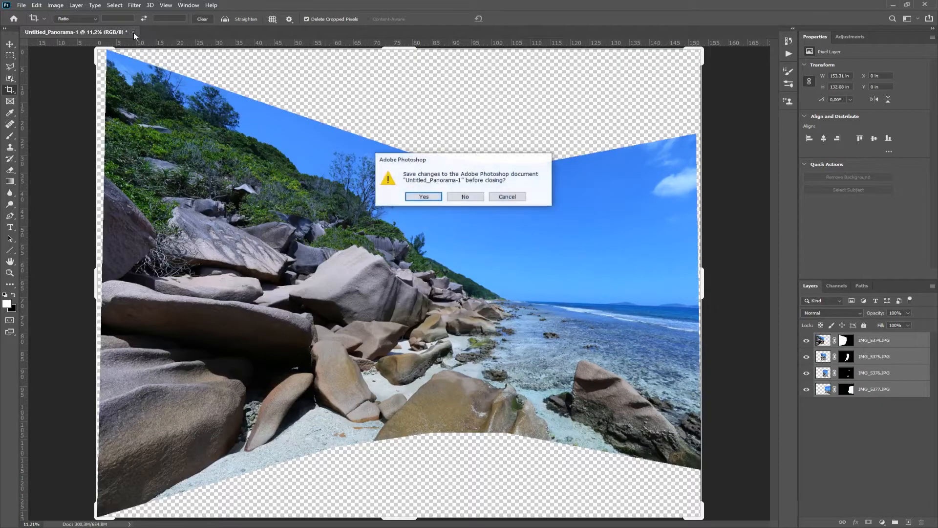
{"action": "left_click", "coordinate": [461, 197]}
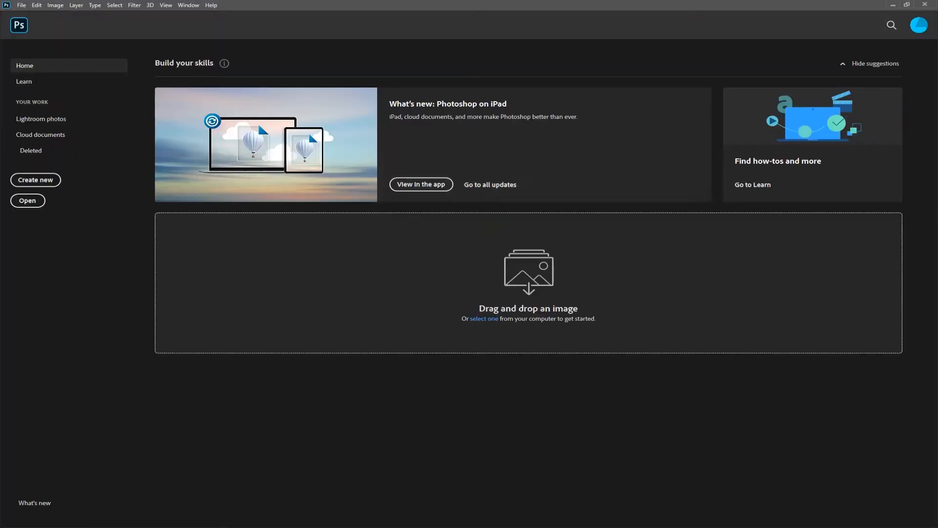
- Merge IMG_5374.JPG through IMG_5377.JPG into a panorama with Photomerge, using the Spherical layout
{"action": "left_click", "coordinate": [21, 4]}
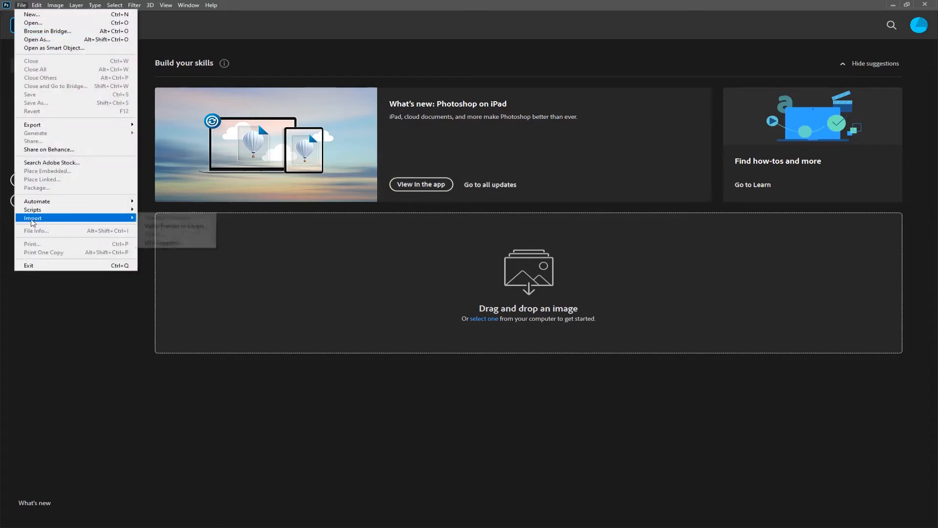
{"action": "mouse_move", "coordinate": [87, 204]}
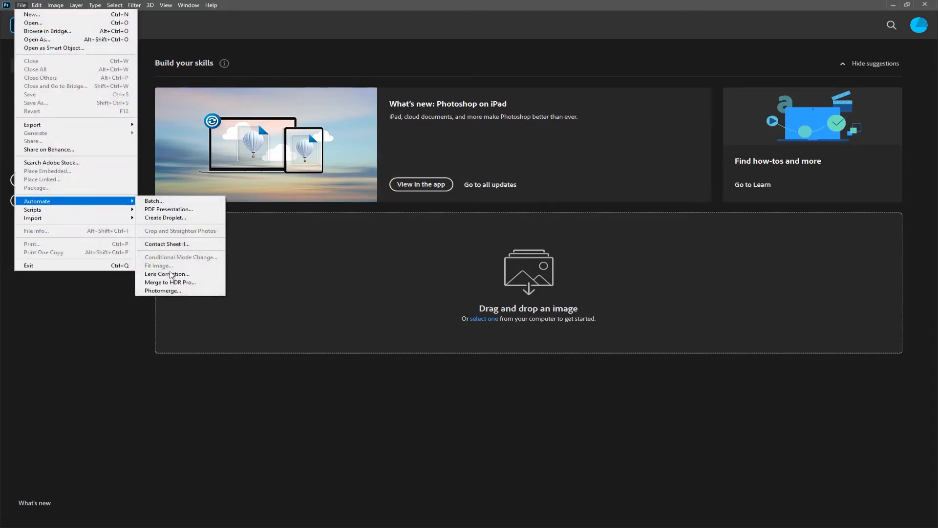
{"action": "left_click", "coordinate": [168, 291]}
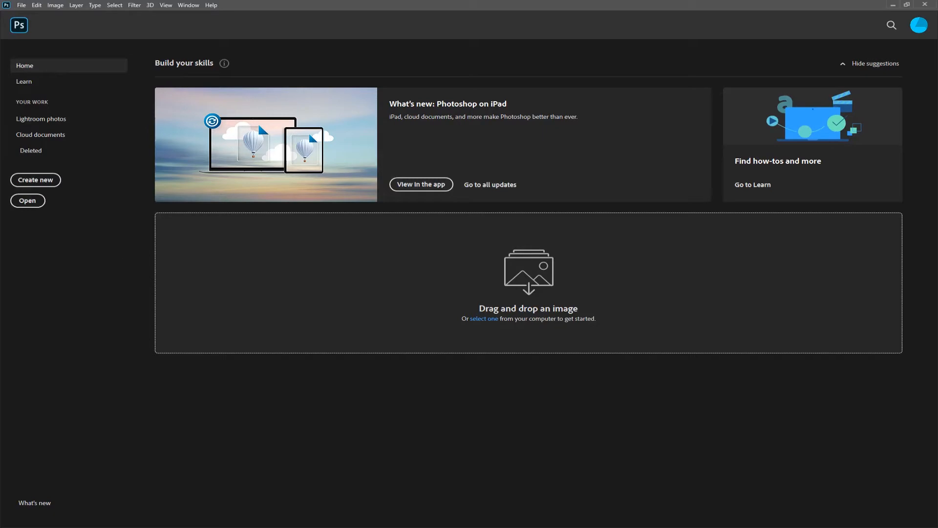
{"action": "left_click", "coordinate": [434, 163]}
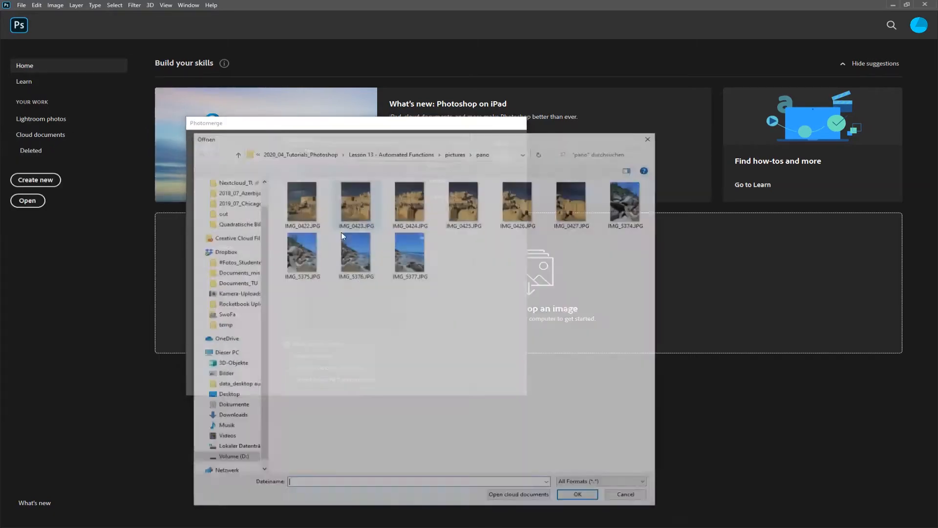
{"action": "left_click", "coordinate": [638, 208]}
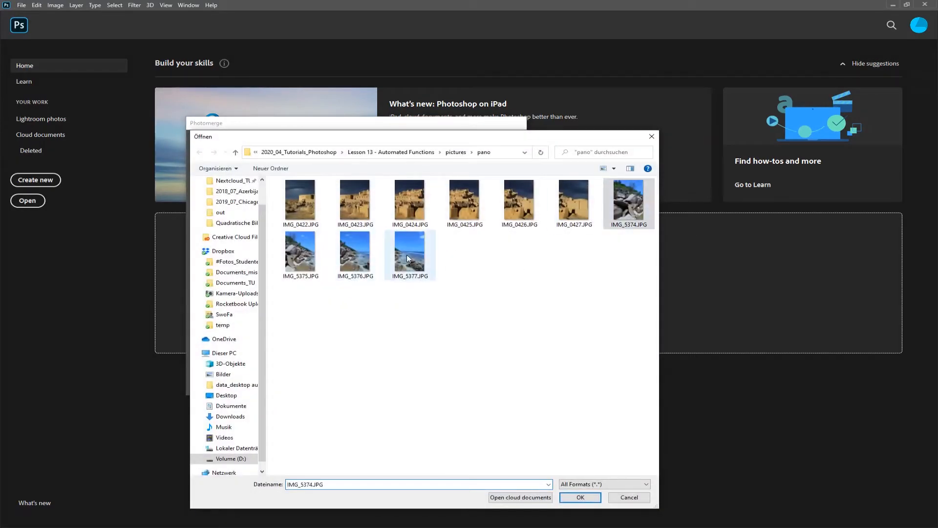
{"action": "left_click", "coordinate": [409, 258], "text": "shift"}
{"action": "left_click", "coordinate": [580, 497]}
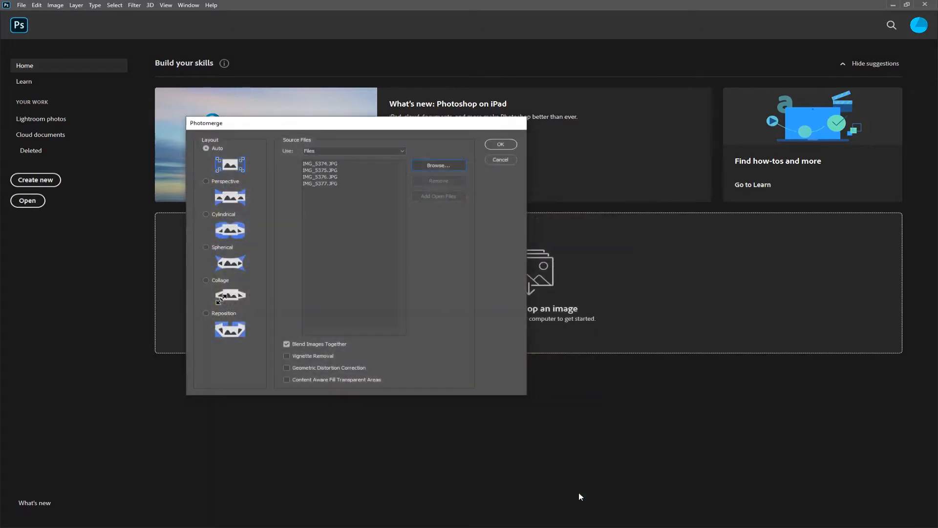
{"action": "left_click", "coordinate": [206, 247]}
{"action": "left_click", "coordinate": [501, 145]}
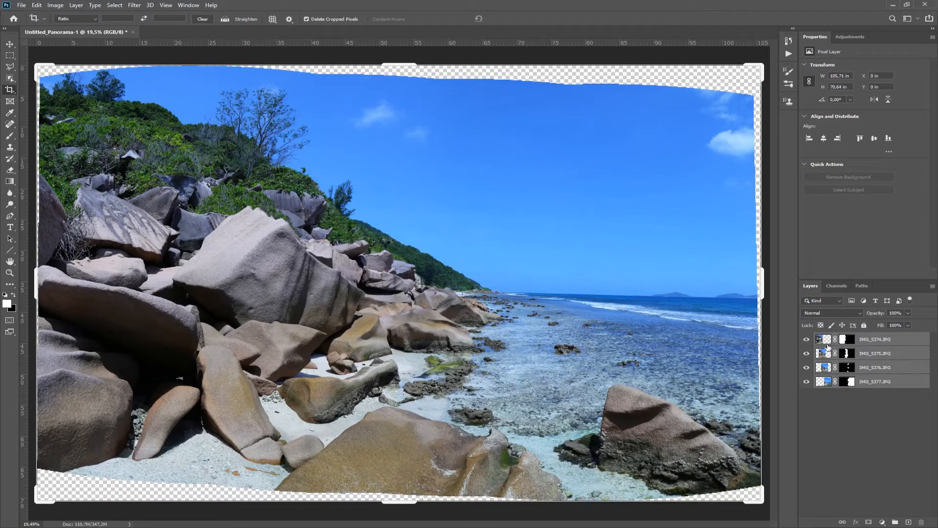
- Isolate the IMG_5377.JPG layer and reveal the other three layers one by one to examine how the masked images join
{"action": "left_click", "coordinate": [806, 381], "text": "alt"}
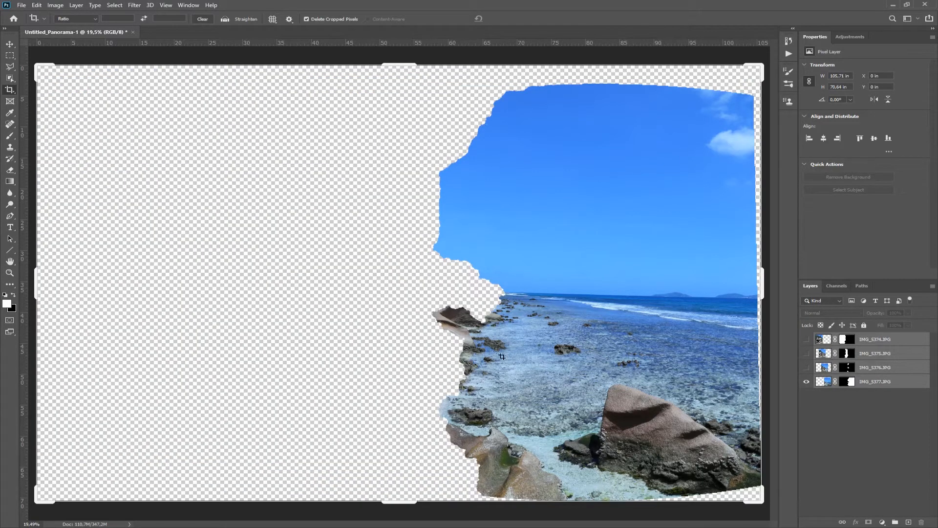
{"action": "left_click", "coordinate": [806, 367]}
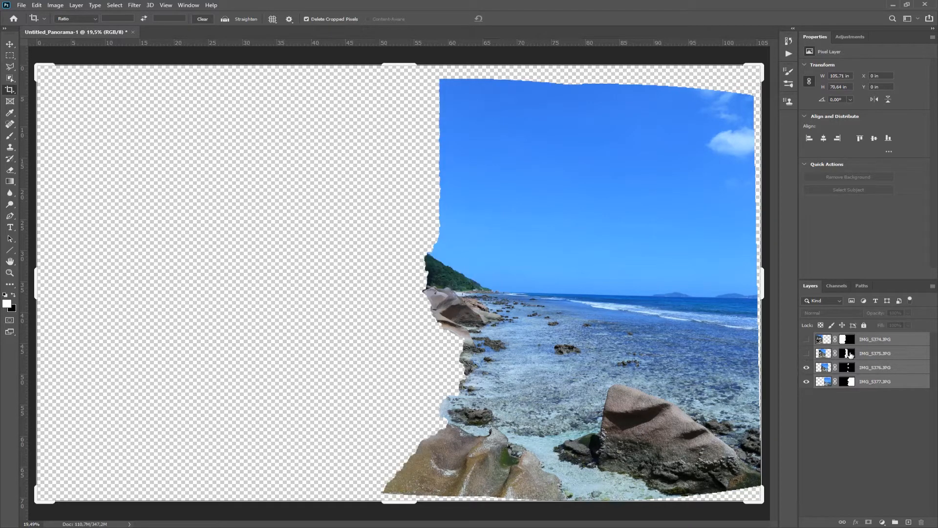
{"action": "left_click", "coordinate": [806, 353]}
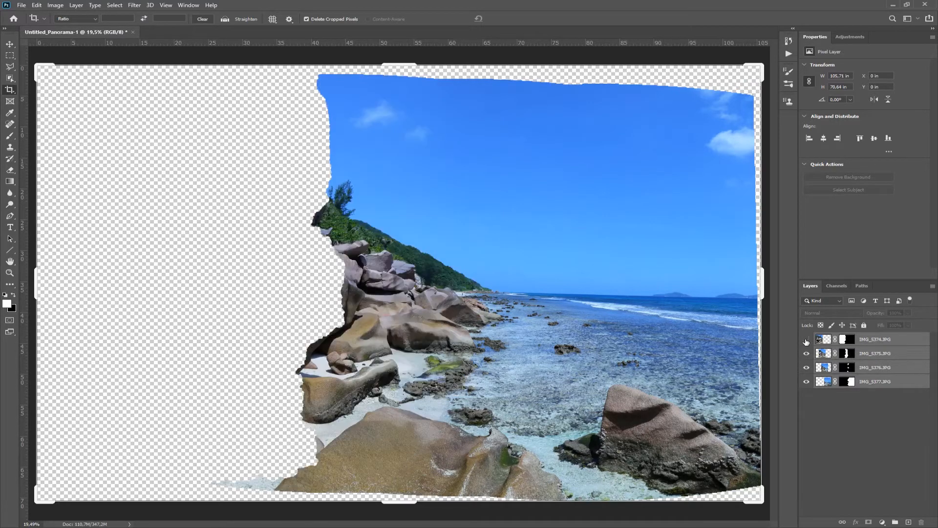
{"action": "left_click", "coordinate": [806, 340]}
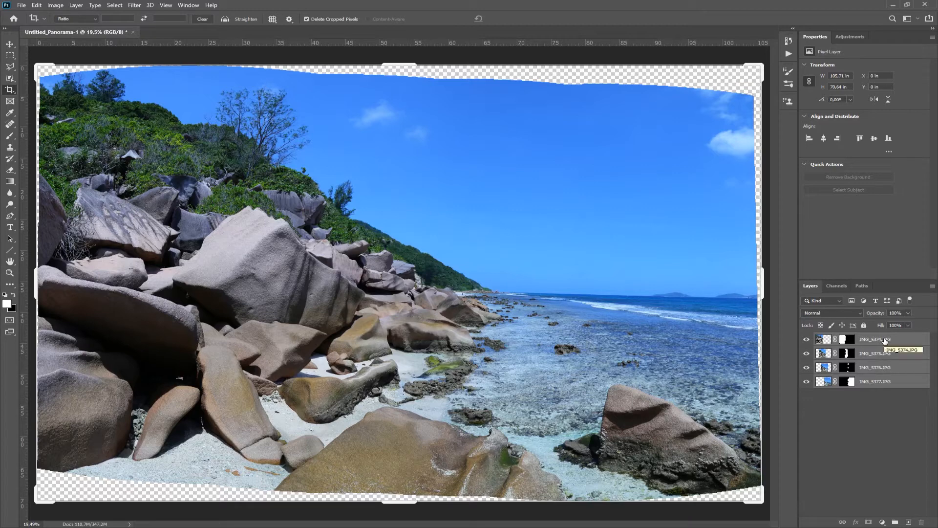
- Merge the four masked layers, IMG_5374.JPG through IMG_5377.JPG, into a single layer
{"action": "left_click", "coordinate": [869, 339]}
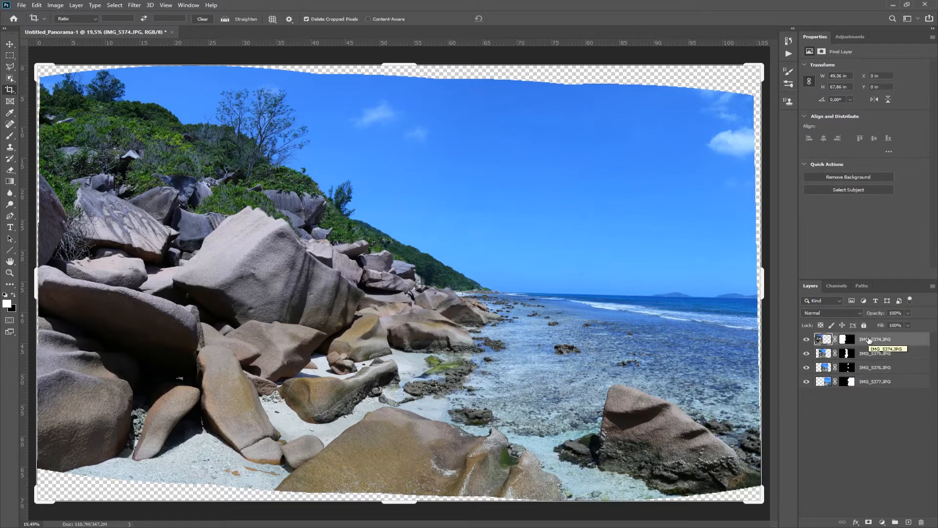
{"action": "left_click", "coordinate": [868, 382], "text": "shift"}
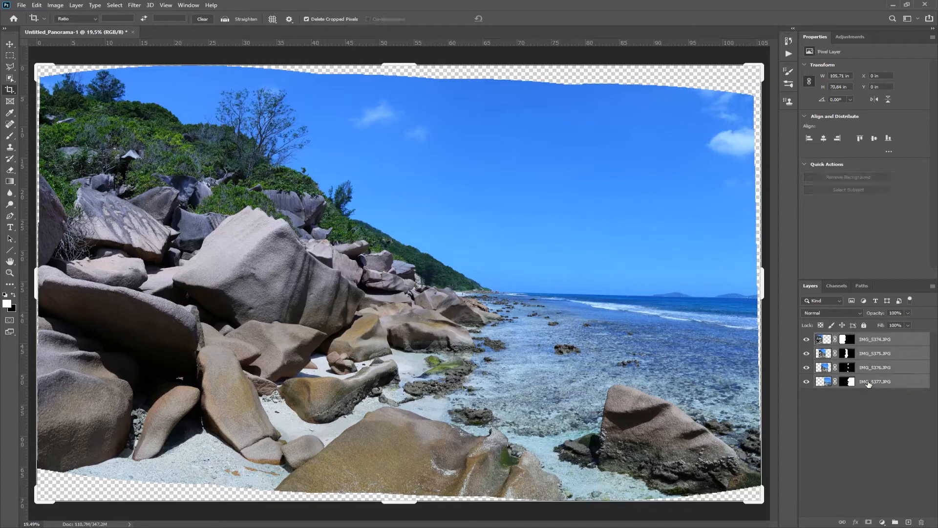
{"action": "key", "text": "ctrl+e"}
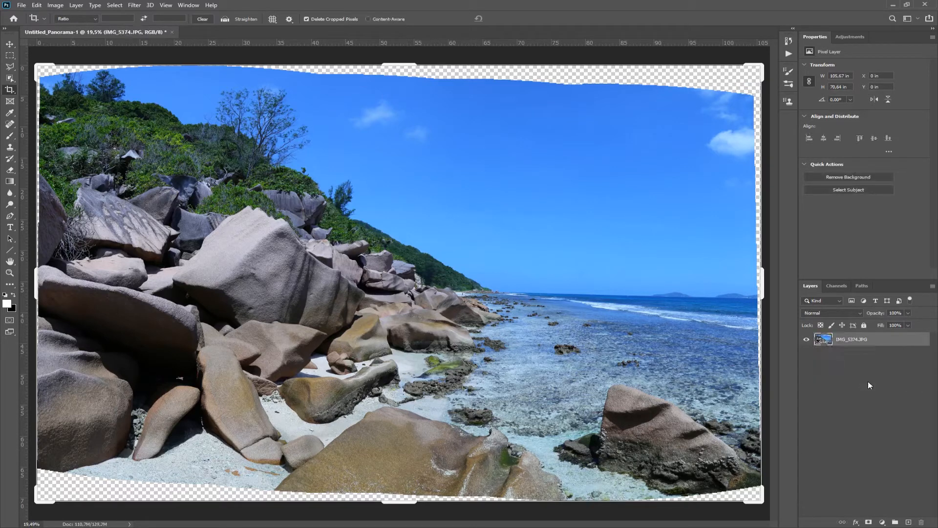
{"action": "left_click", "coordinate": [77, 6]}
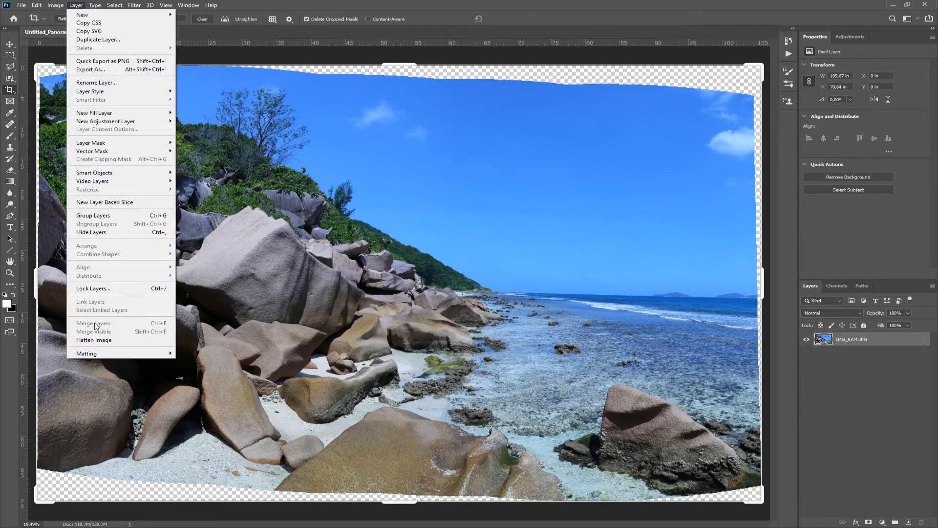
{"action": "left_click", "coordinate": [78, 8]}
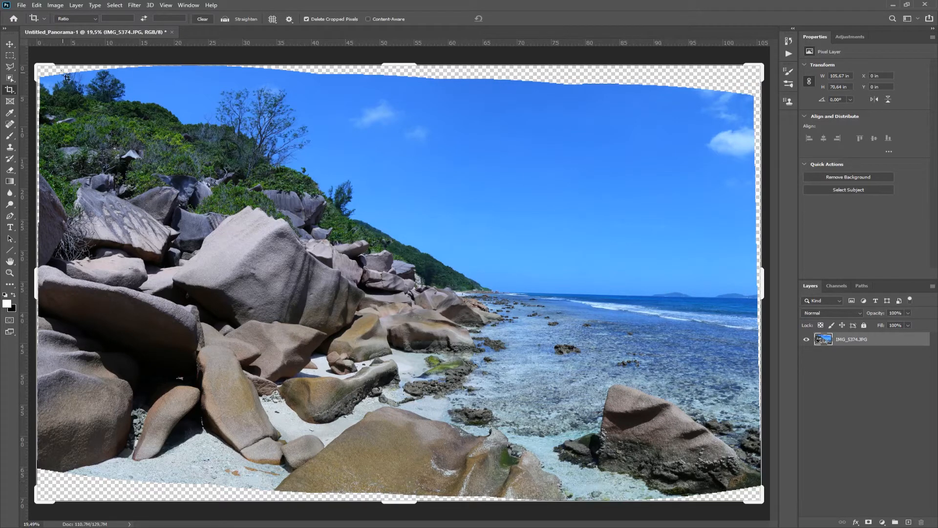
- Start the Liquify filter on the merged panorama layer and set the brush size to 2715
{"action": "left_click", "coordinate": [166, 5]}
{"action": "mouse_move", "coordinate": [137, 6]}
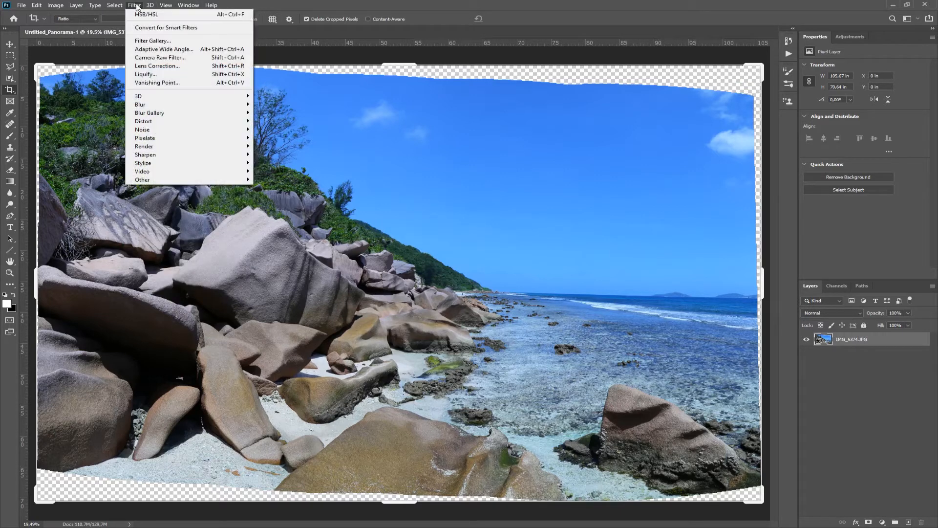
{"action": "left_click", "coordinate": [148, 74]}
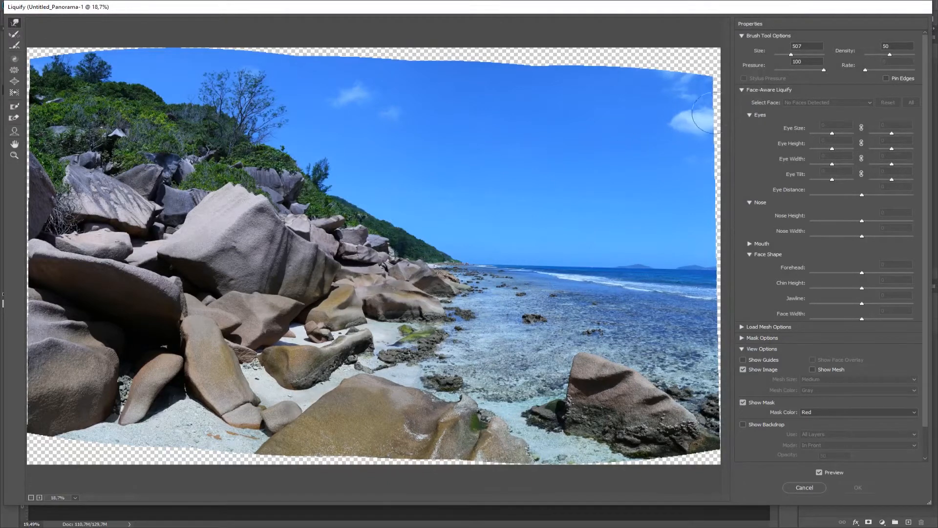
{"action": "left_click_drag", "start_coordinate": [805, 54], "coordinate": [803, 53]}
- Warp the panorama's four corners outward to cover the transparent areas, using the 2715 brush
{"action": "left_click_drag", "start_coordinate": [661, 84], "coordinate": [670, 73]}
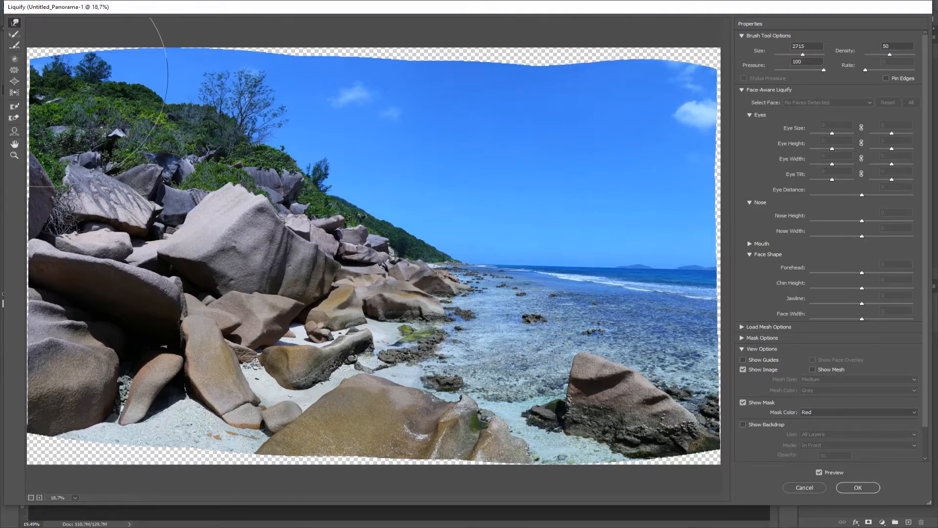
{"action": "left_click_drag", "start_coordinate": [44, 73], "coordinate": [42, 68]}
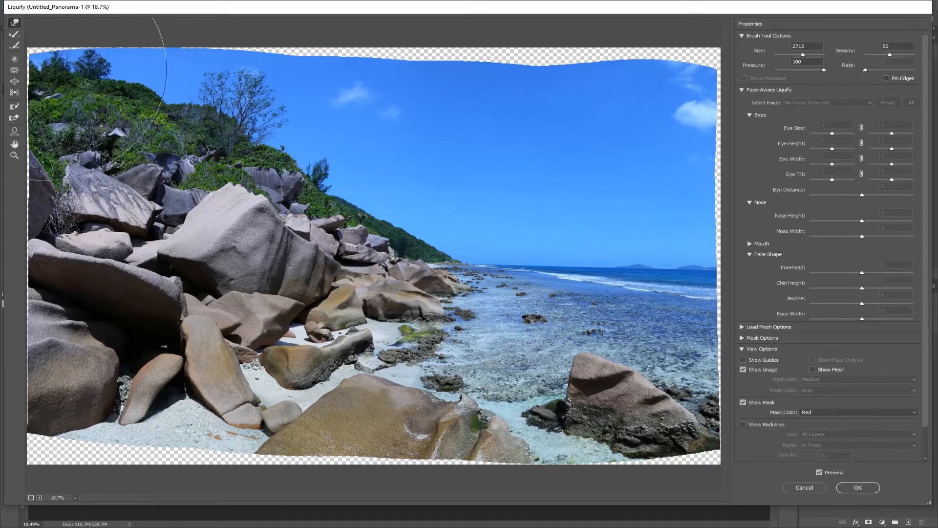
{"action": "left_click_drag", "start_coordinate": [74, 428], "coordinate": [73, 432]}
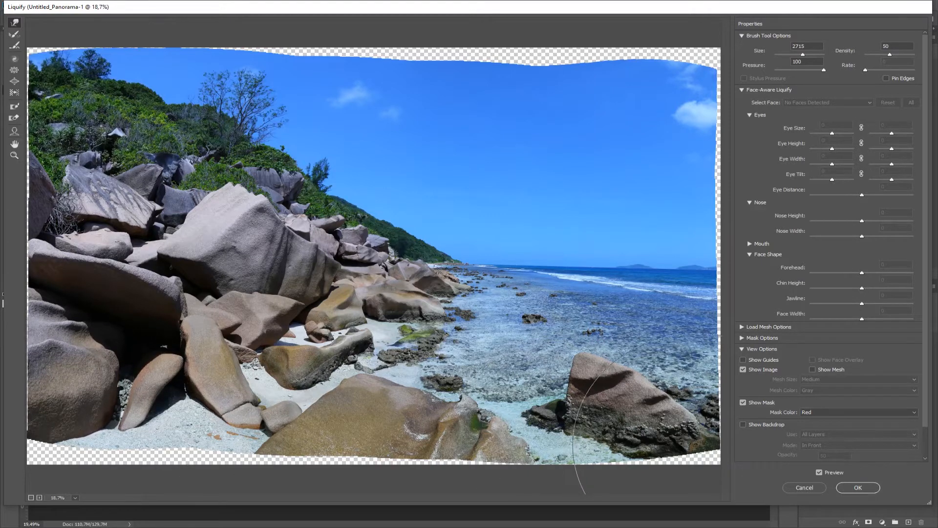
{"action": "left_click_drag", "start_coordinate": [697, 447], "coordinate": [700, 453]}
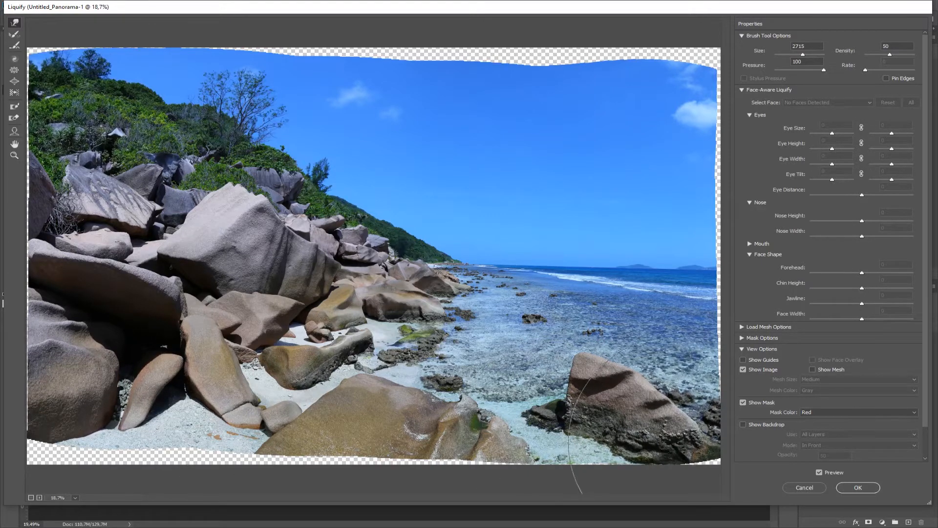
- Reduce the Liquify brush size to 849, push the sky's dips up along the upper edge, and apply the filter
{"action": "left_click_drag", "start_coordinate": [804, 57], "coordinate": [794, 56]}
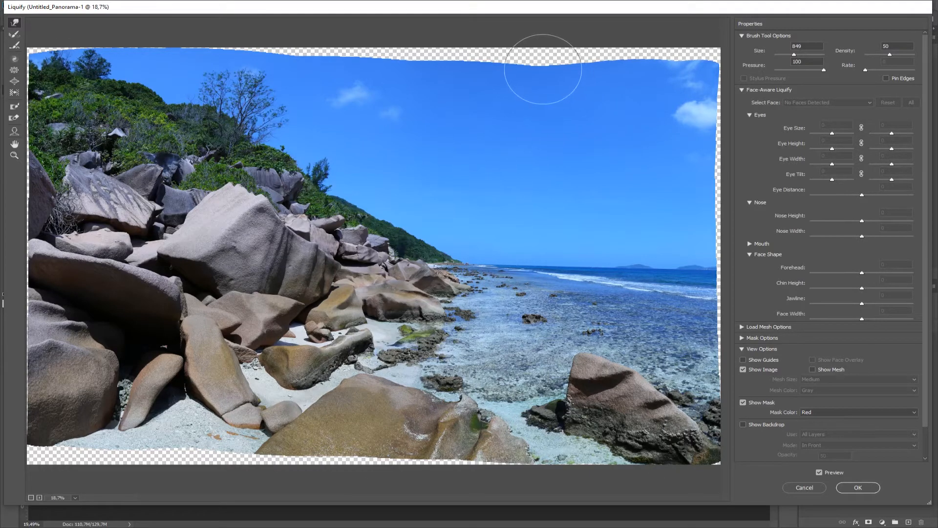
{"action": "left_click_drag", "start_coordinate": [543, 70], "coordinate": [445, 58]}
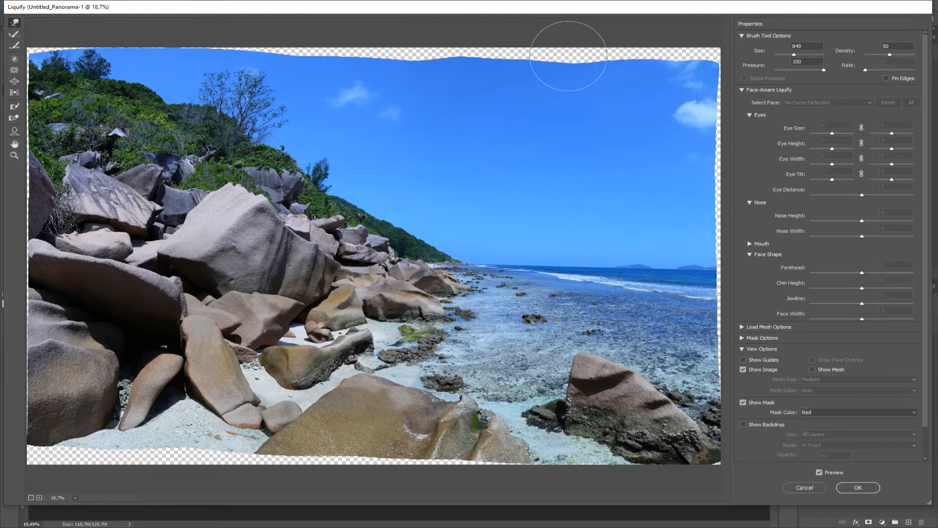
{"action": "left_click_drag", "start_coordinate": [570, 59], "coordinate": [571, 55]}
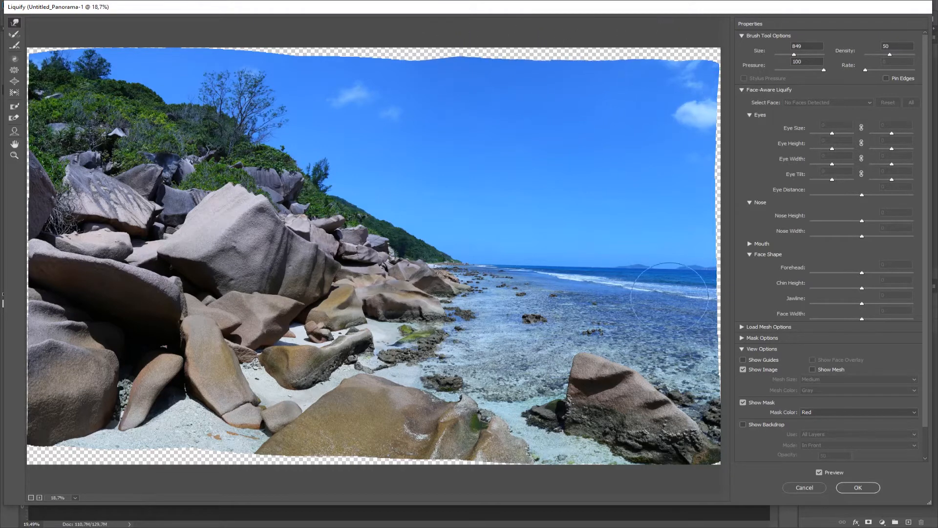
{"action": "left_click", "coordinate": [860, 486]}
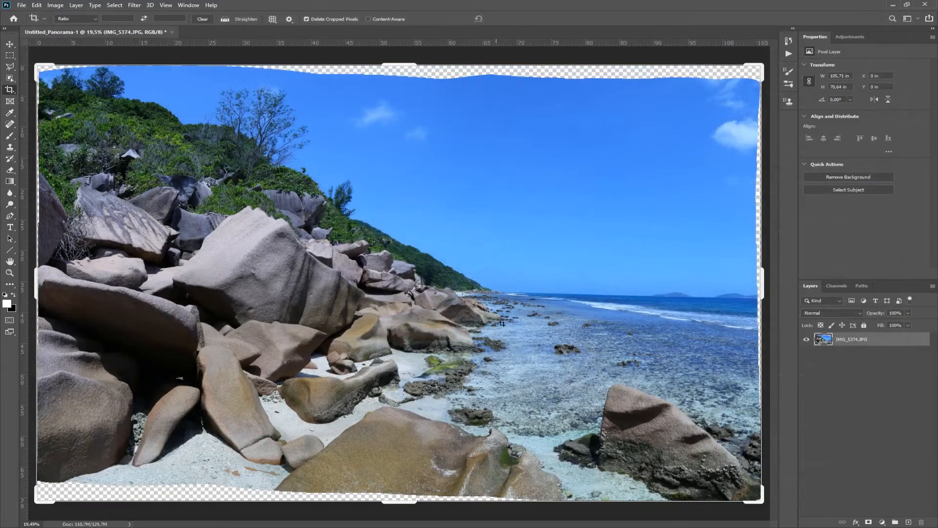
- Straighten the sea horizon with the Lens Correction filter, drawing the straighten line along the horizon, and apply it
{"action": "left_click", "coordinate": [11, 45]}
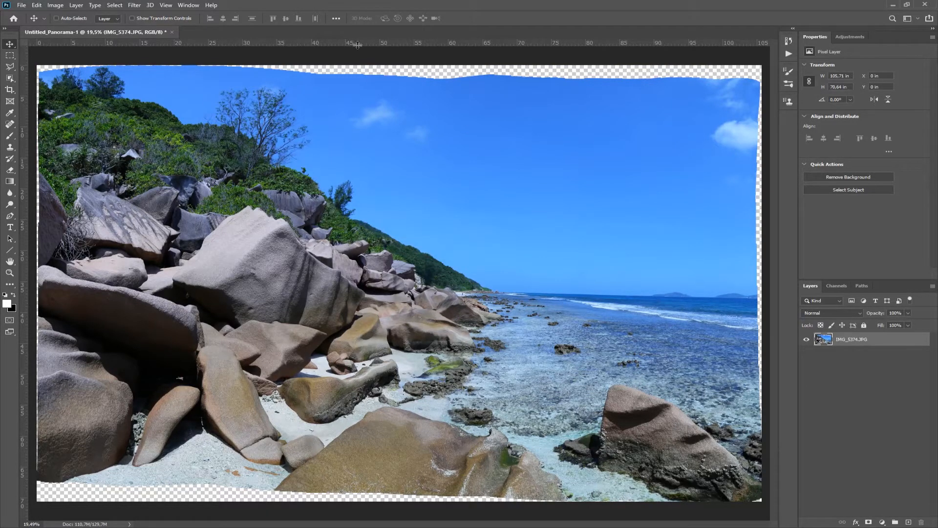
{"action": "left_click_drag", "start_coordinate": [357, 43], "coordinate": [407, 22]}
{"action": "left_click", "coordinate": [134, 5]}
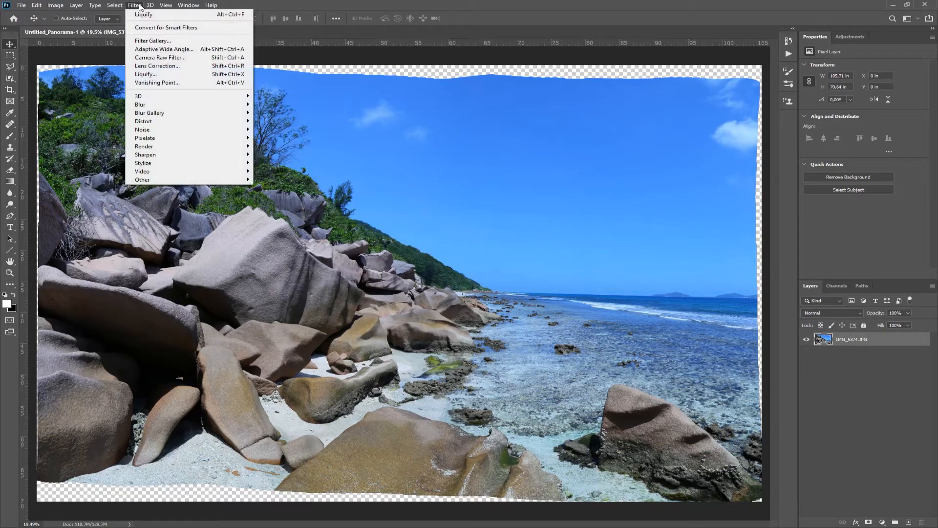
{"action": "left_click", "coordinate": [153, 68]}
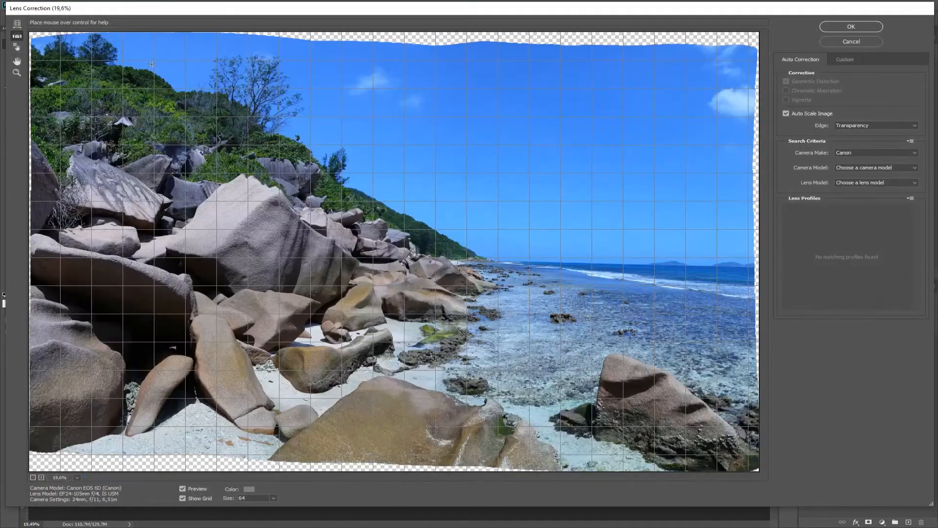
{"action": "left_click", "coordinate": [845, 60]}
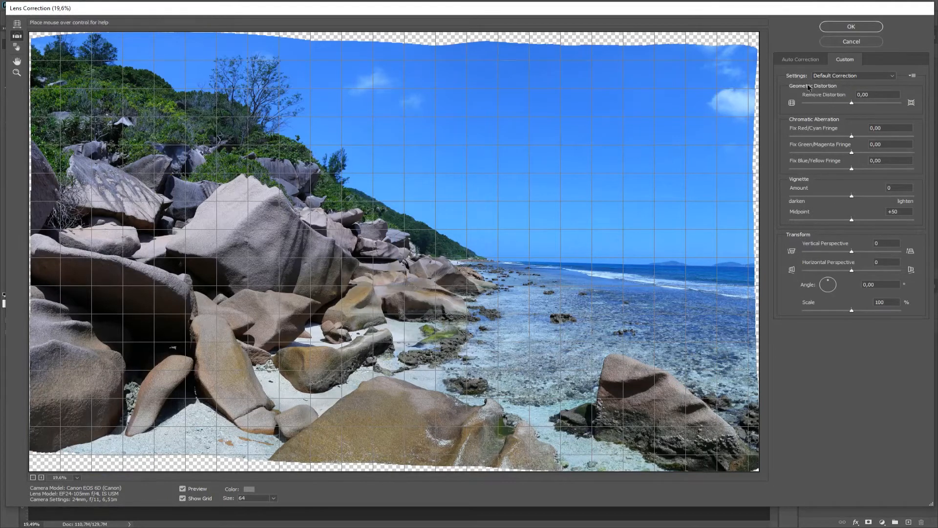
{"action": "left_click", "coordinate": [17, 37]}
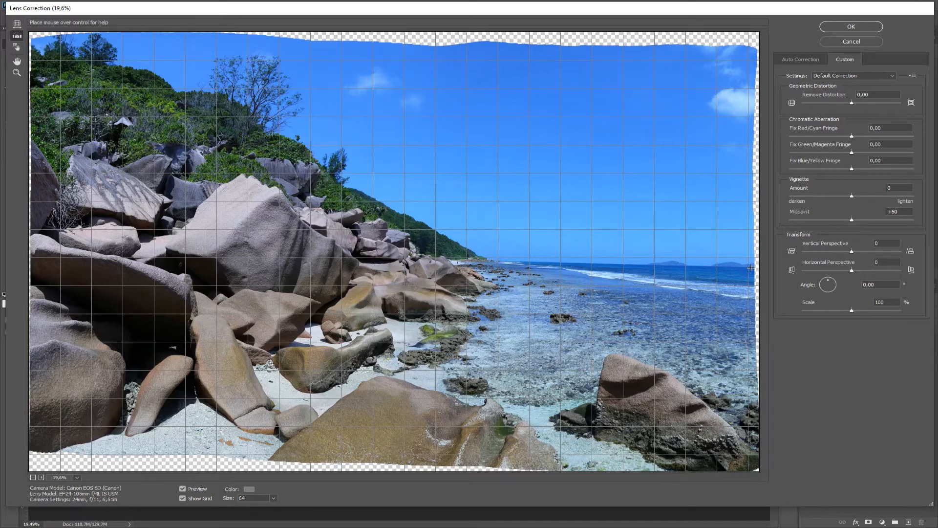
{"action": "left_click_drag", "start_coordinate": [750, 268], "coordinate": [255, 255]}
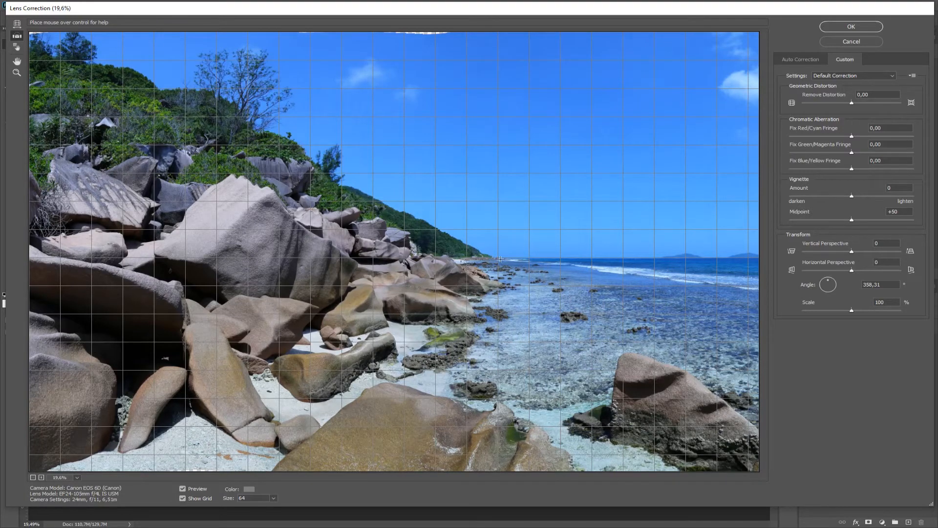
{"action": "left_click", "coordinate": [853, 27]}
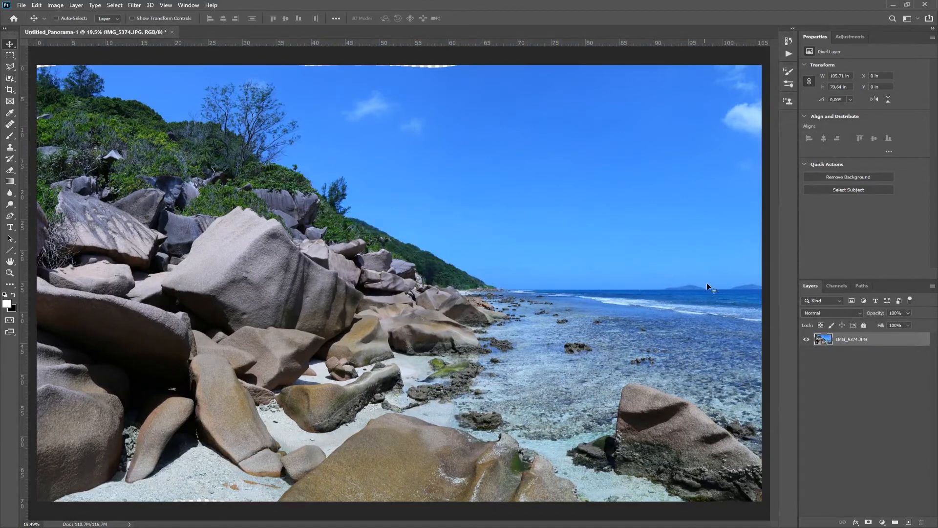
- Crop the panorama slightly on all four sides to remove the remaining transparent strips along its edges
{"action": "left_click", "coordinate": [9, 273]}
{"action": "left_click", "coordinate": [146, 138], "text": "alt"}
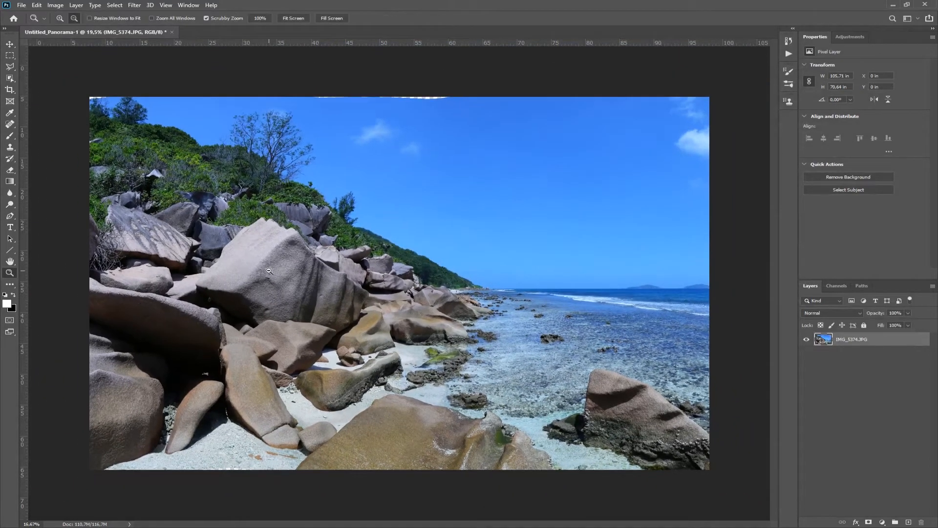
{"action": "left_click", "coordinate": [10, 91]}
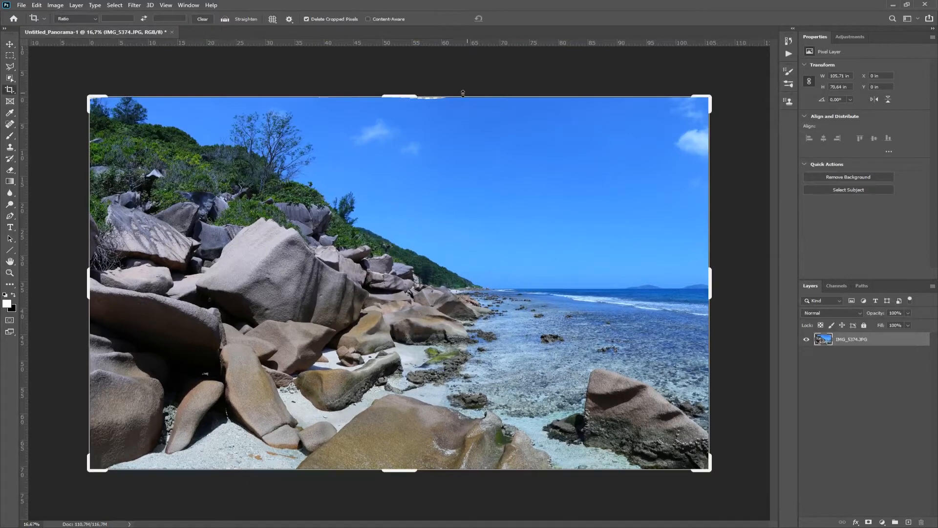
{"action": "left_click_drag", "start_coordinate": [407, 96], "coordinate": [407, 100]}
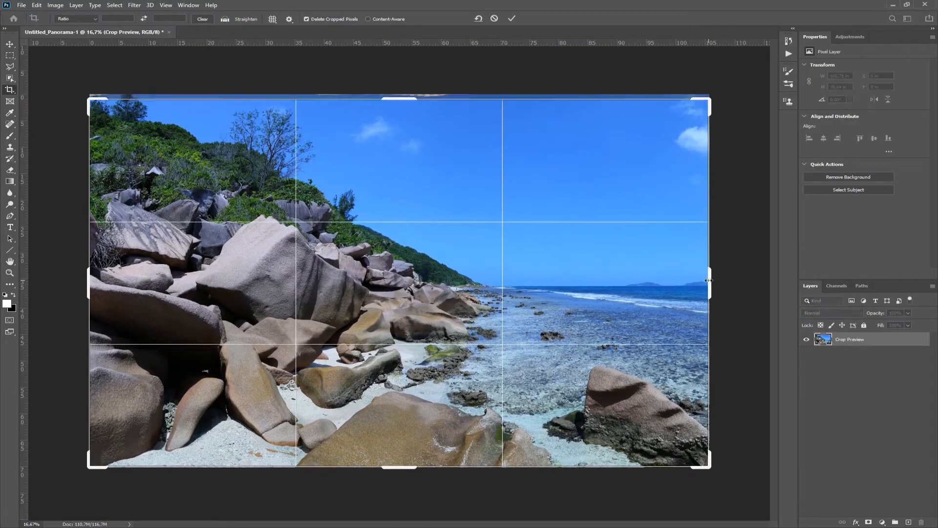
{"action": "left_click_drag", "start_coordinate": [708, 280], "coordinate": [705, 281]}
{"action": "left_click_drag", "start_coordinate": [95, 280], "coordinate": [97, 280]}
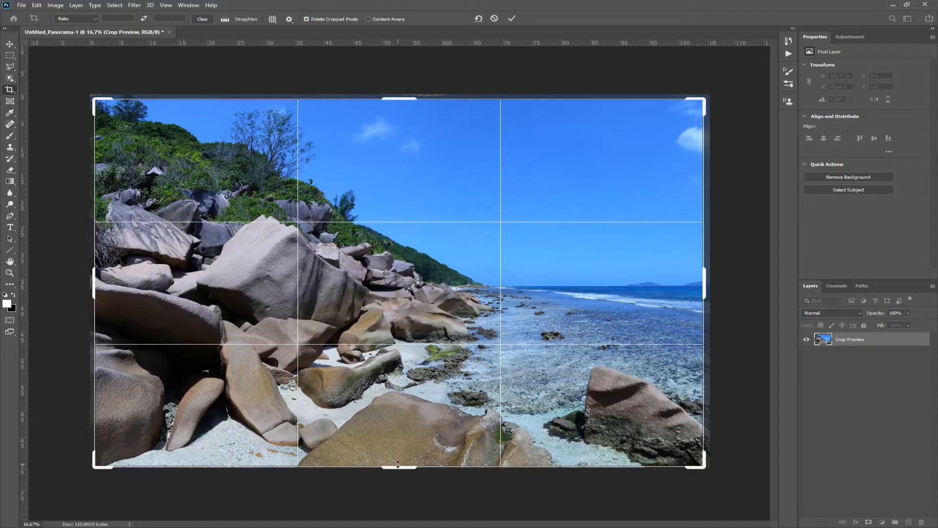
{"action": "left_click_drag", "start_coordinate": [398, 464], "coordinate": [400, 465]}
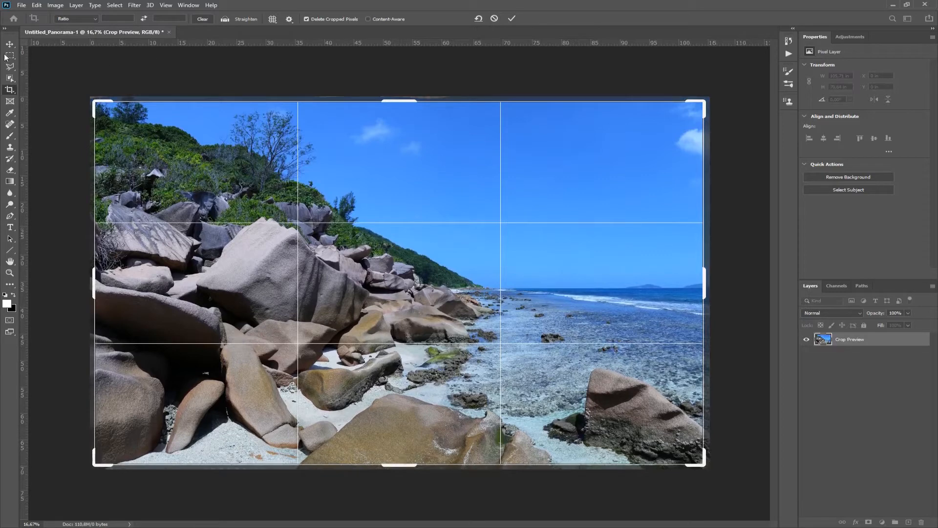
{"action": "double_click", "coordinate": [432, 273]}
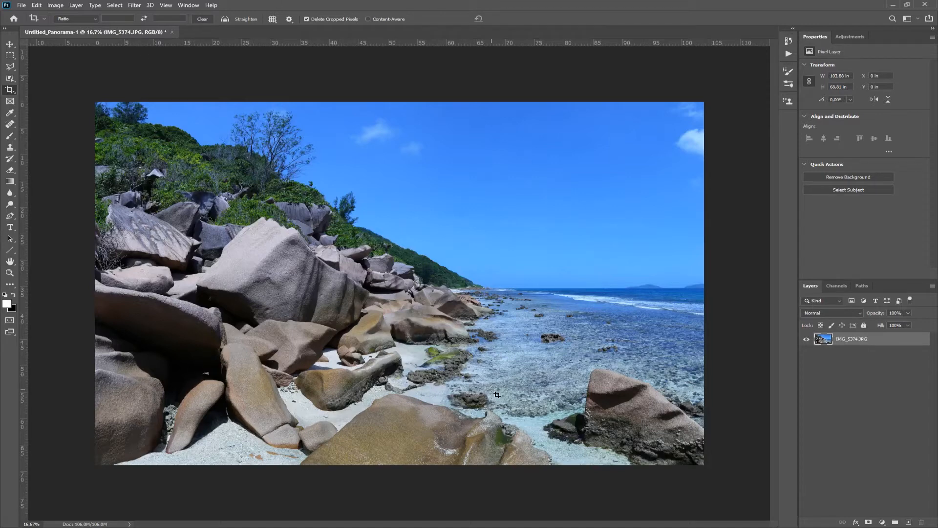
{"action": "left_click", "coordinate": [135, 5]}
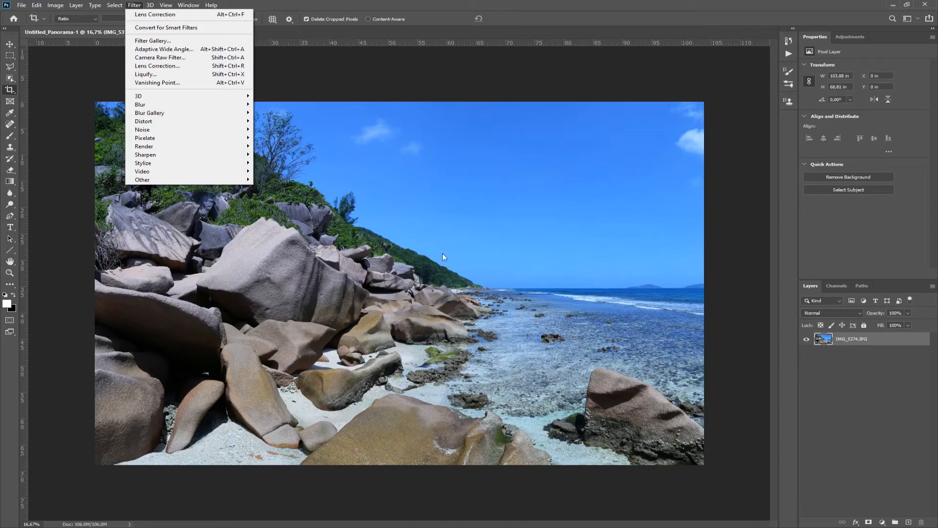
{"action": "left_click", "coordinate": [341, 5]}
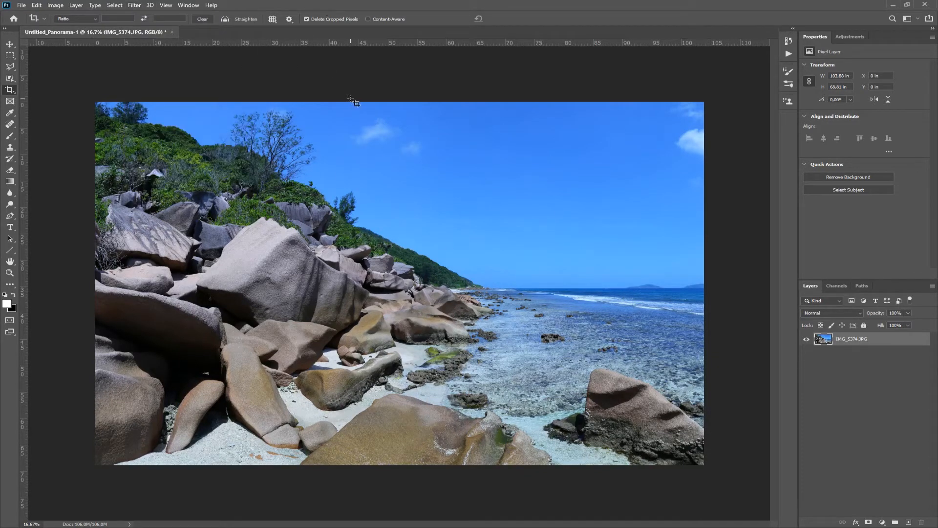
- Close the beach panorama document without saving it
{"action": "left_click", "coordinate": [172, 33]}
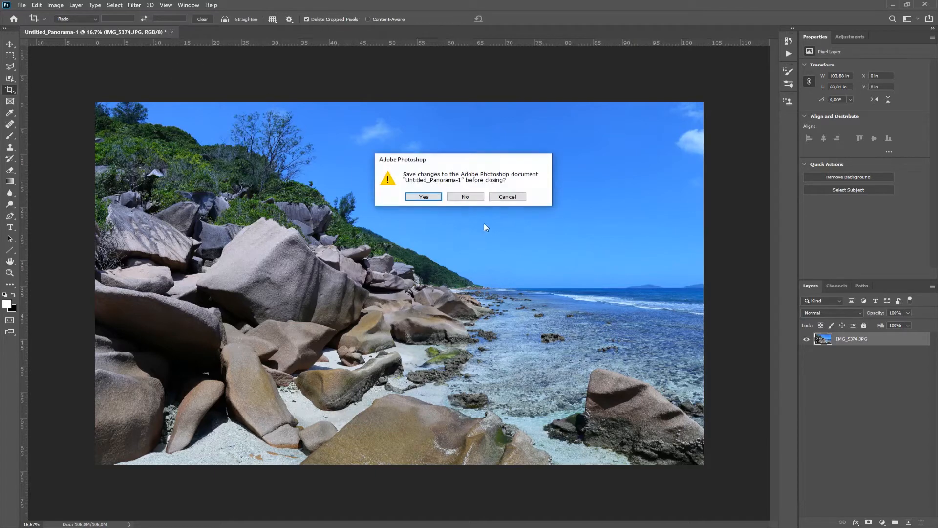
{"action": "left_click", "coordinate": [473, 197]}
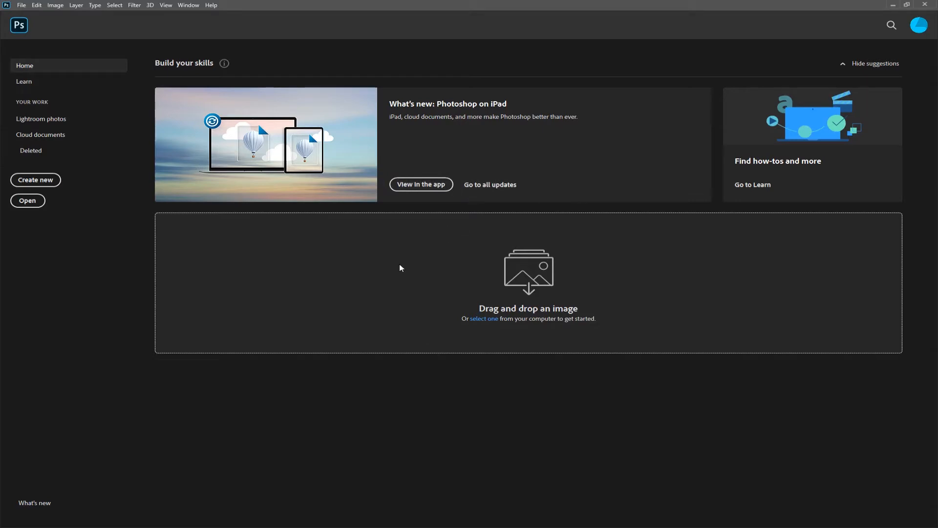
- Merge IMG_0422.JPG through IMG_0427.JPG into a new panorama with Photomerge
{"action": "left_click", "coordinate": [21, 5]}
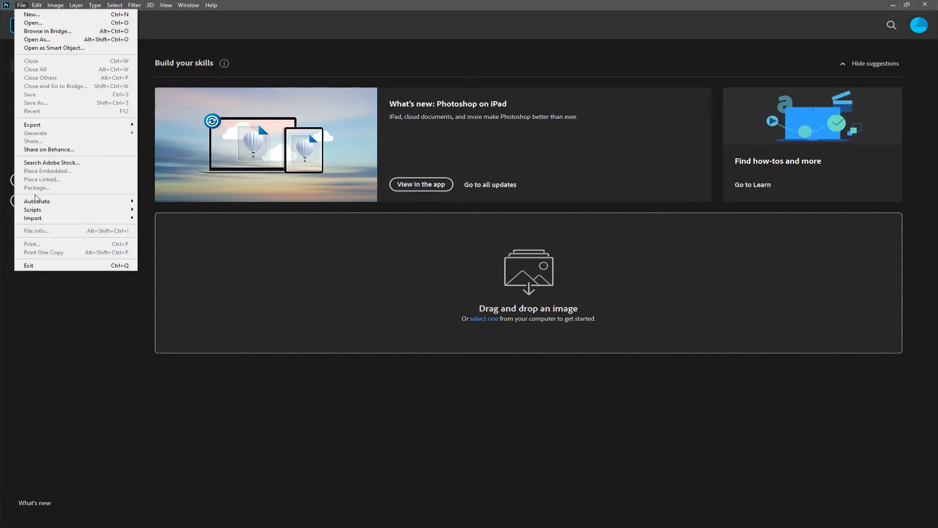
{"action": "mouse_move", "coordinate": [36, 201]}
{"action": "left_click", "coordinate": [172, 291]}
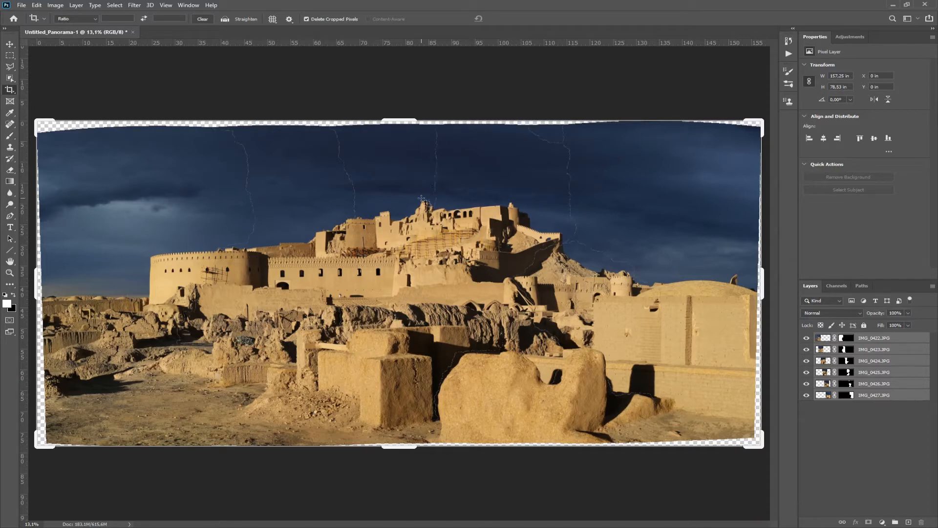
- Check a seam in the sky above the fortress, and merge the six masked layers, IMG_0422.JPG through IMG_0427.JPG, into one
{"action": "key", "text": "z"}
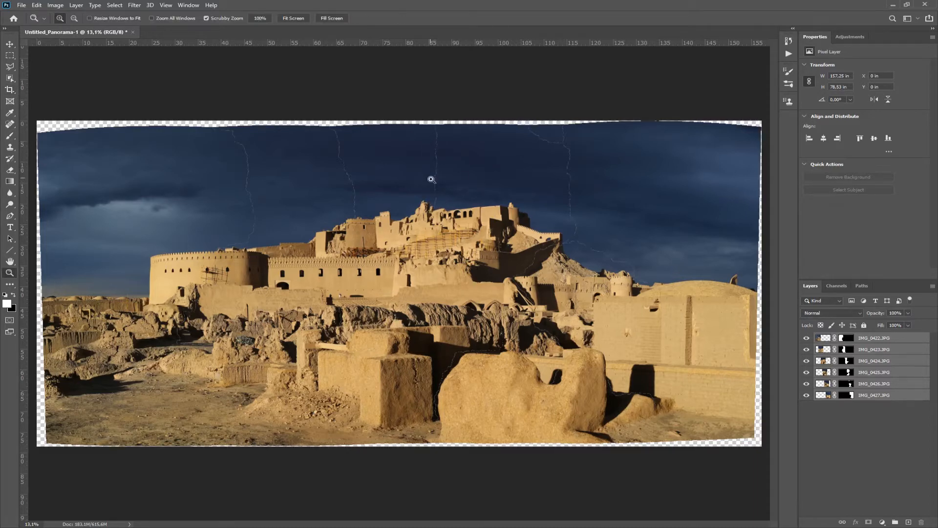
{"action": "left_click_drag", "start_coordinate": [430, 179], "coordinate": [438, 176]}
{"action": "right_click", "coordinate": [427, 211]}
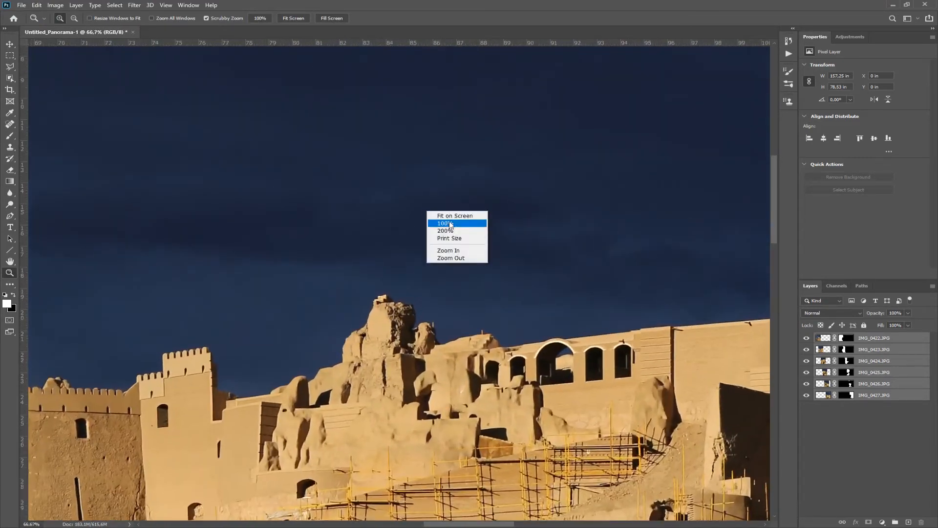
{"action": "left_click", "coordinate": [449, 217]}
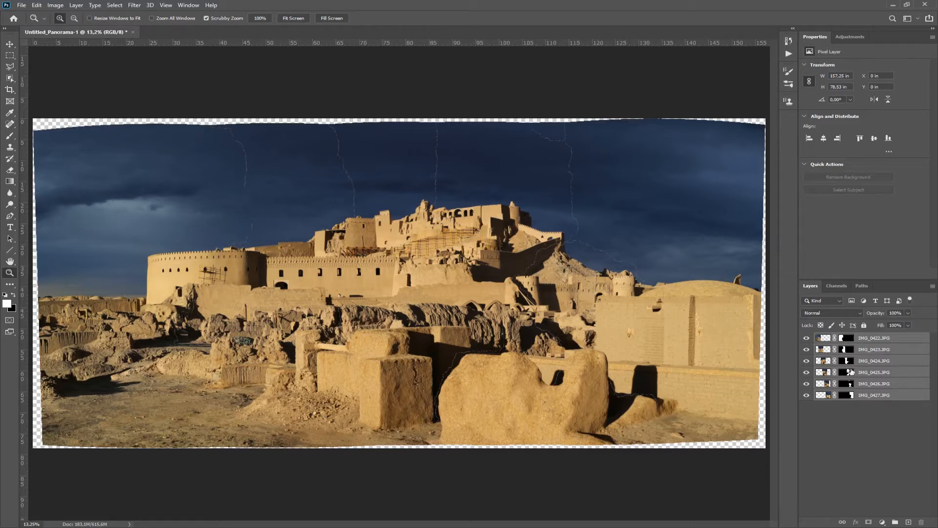
{"action": "left_click", "coordinate": [879, 339]}
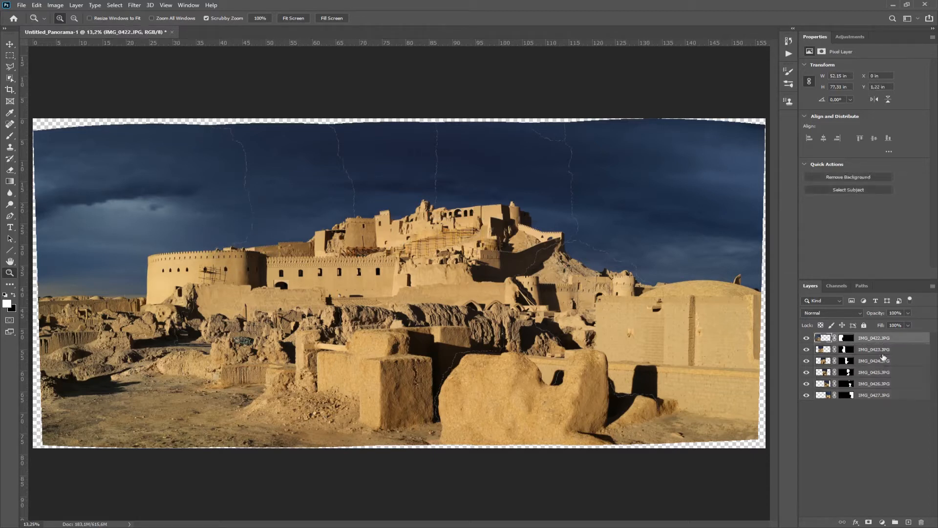
{"action": "left_click", "coordinate": [880, 396], "text": "shift"}
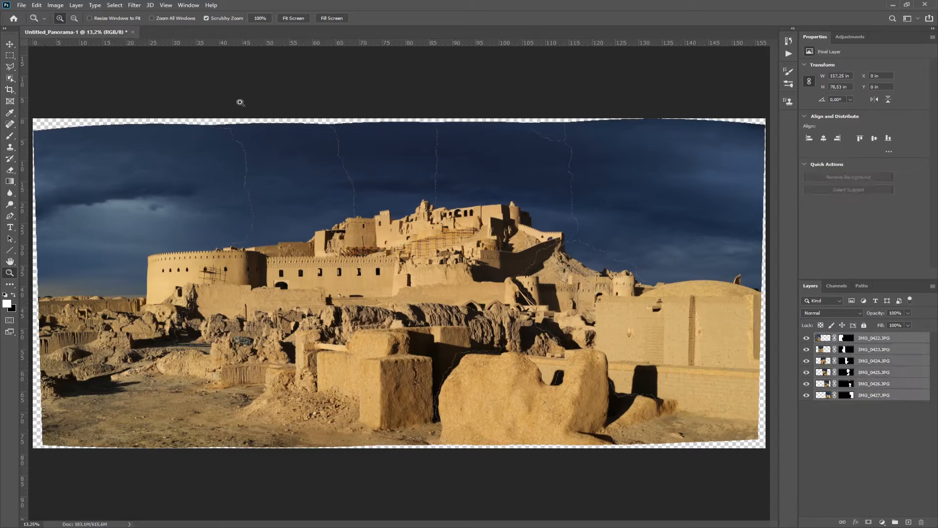
{"action": "left_click", "coordinate": [76, 5]}
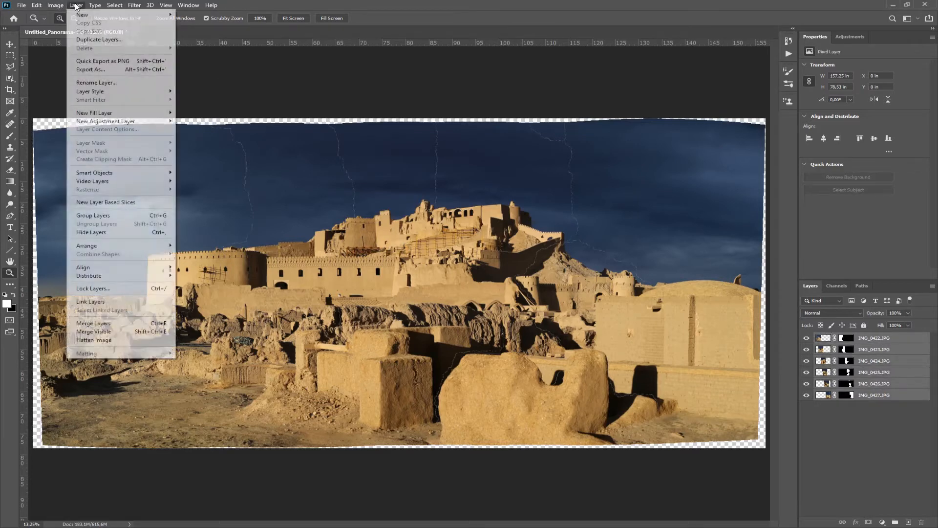
{"action": "left_click", "coordinate": [97, 324]}
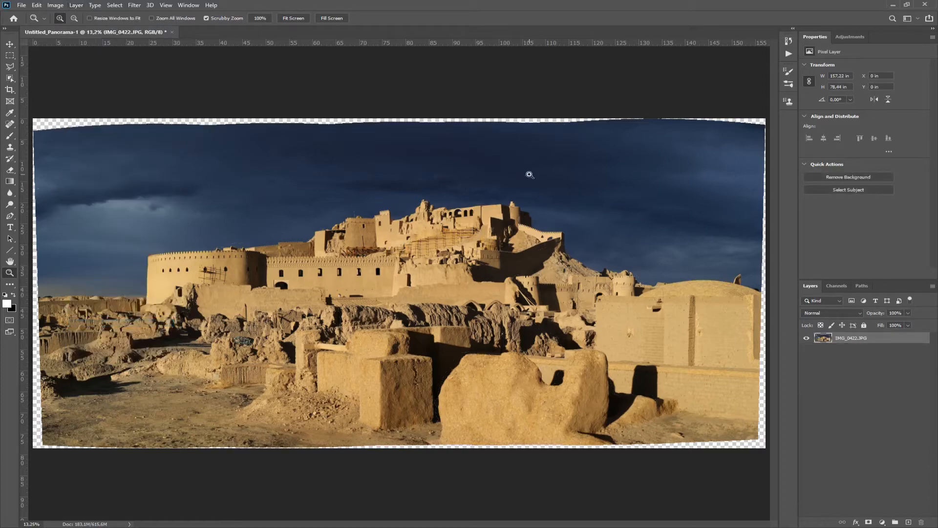
{"action": "left_click_drag", "start_coordinate": [256, 218], "coordinate": [266, 147]}
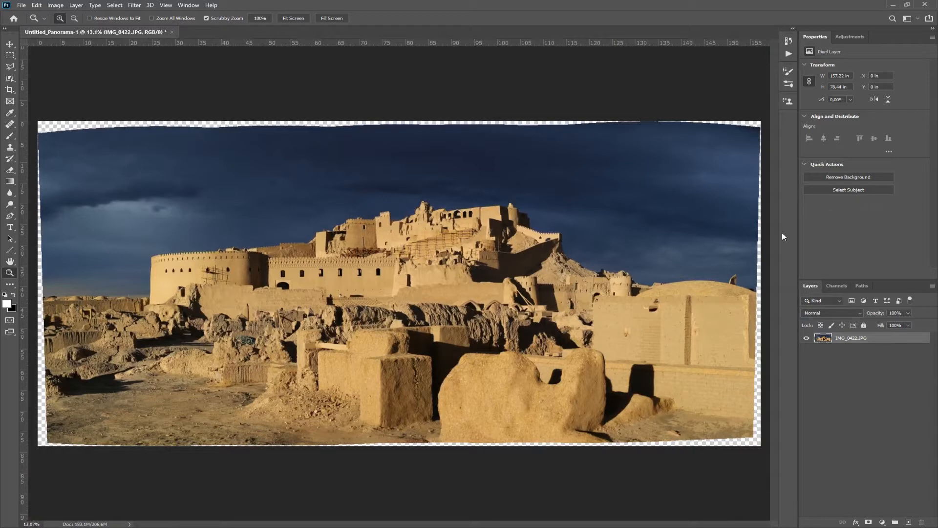
- Close the fortress panorama document without saving it
{"action": "left_click", "coordinate": [172, 32]}
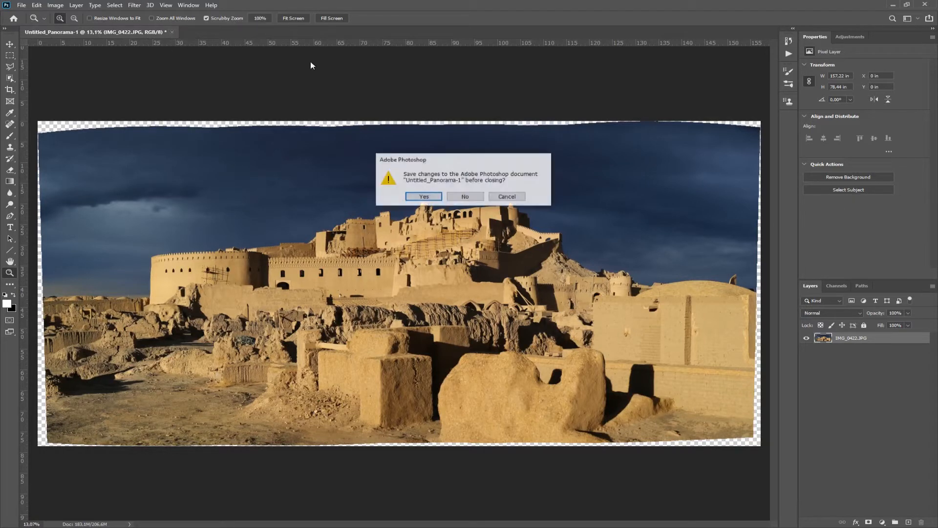
{"action": "left_click", "coordinate": [465, 197]}
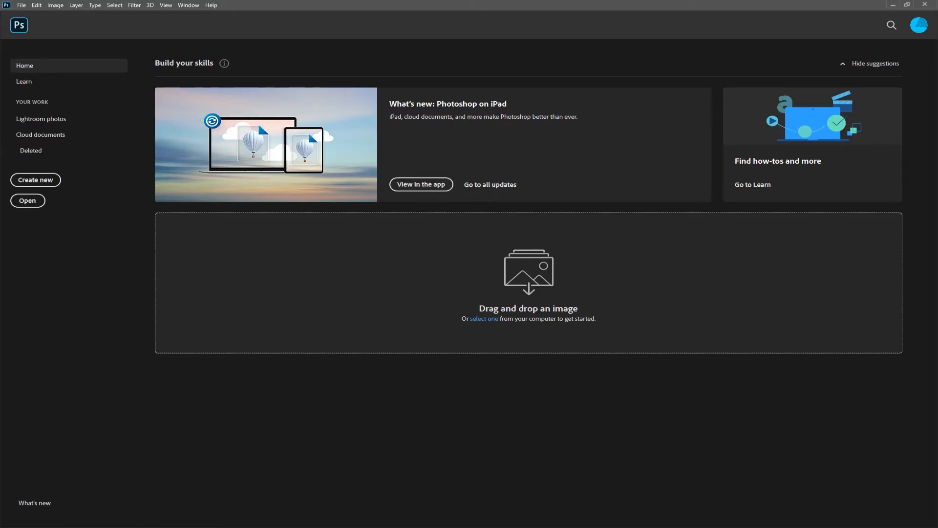
- Load IMG_0888.JPG, IMG_0889.JPG and IMG_0890.JPG from the hdri folder into Merge to HDR Pro with automatic alignment of the source images
{"action": "left_click", "coordinate": [21, 5]}
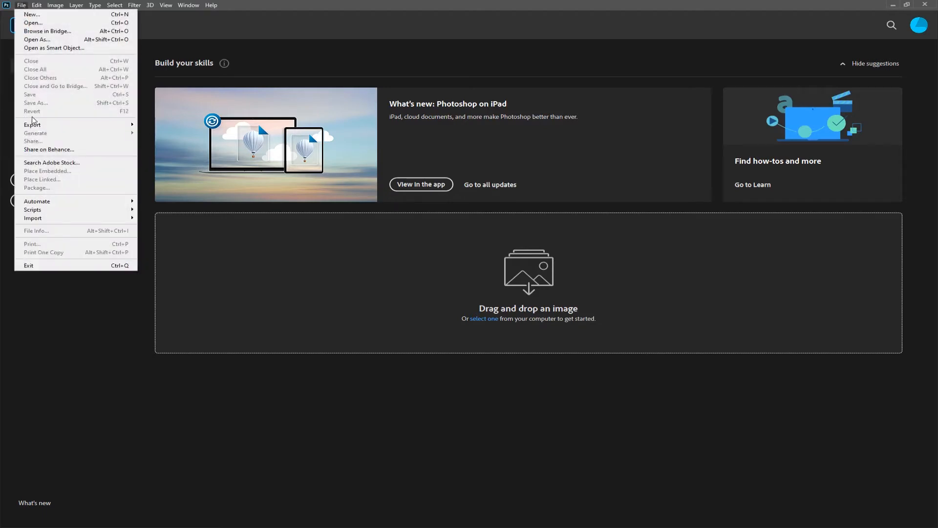
{"action": "mouse_move", "coordinate": [43, 202]}
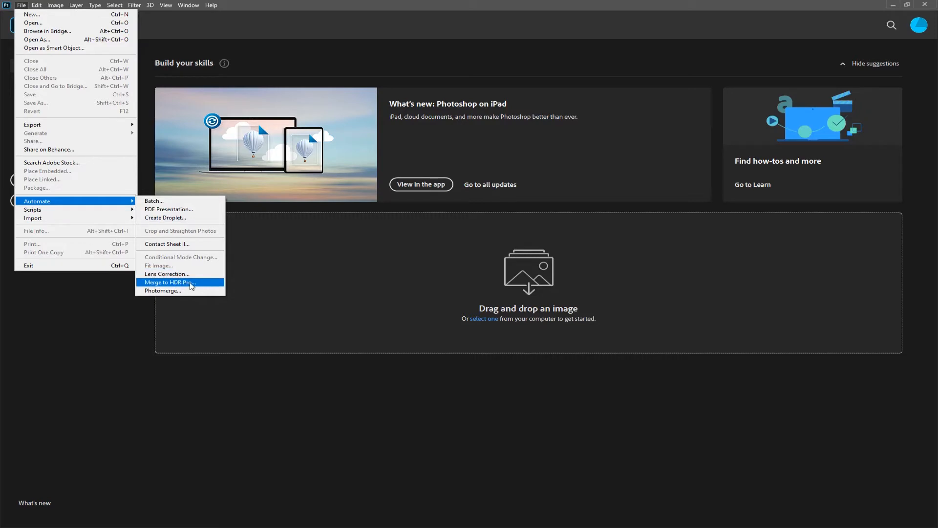
{"action": "left_click", "coordinate": [187, 284]}
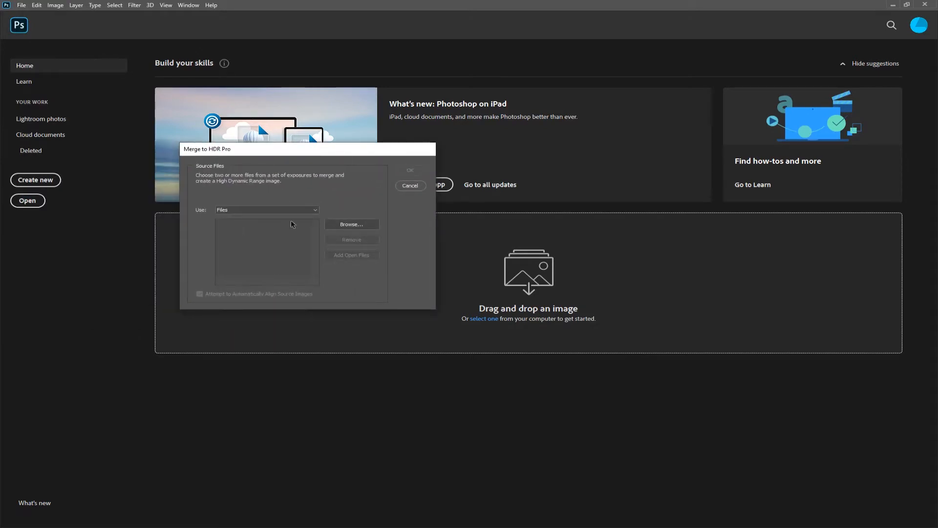
{"action": "left_click", "coordinate": [351, 224]}
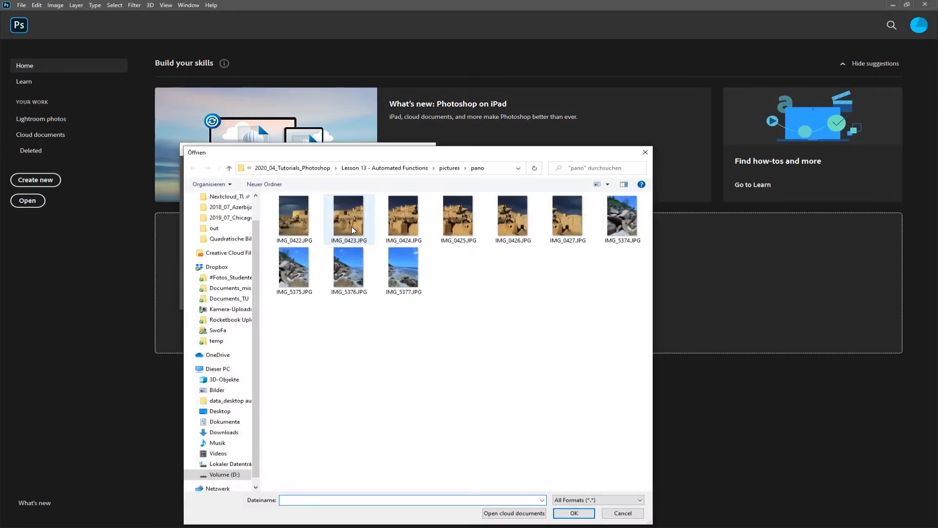
{"action": "left_click", "coordinate": [418, 166]}
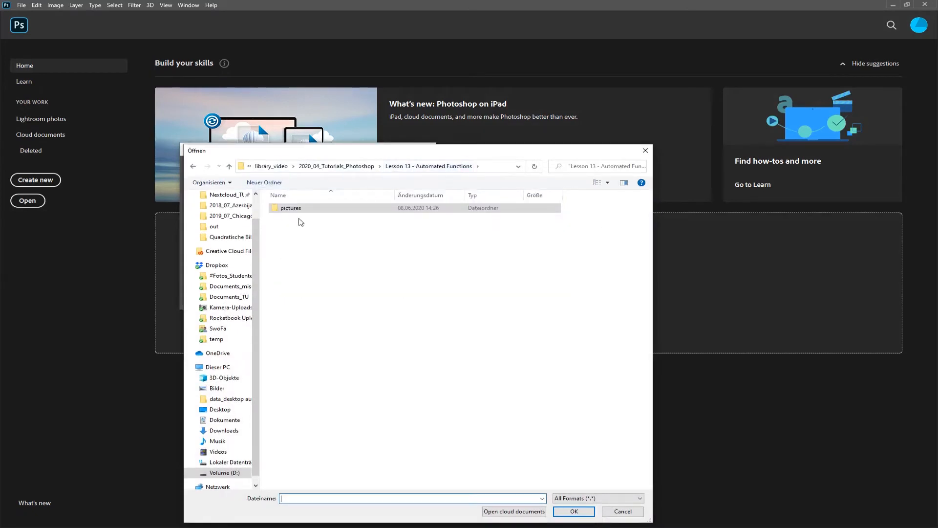
{"action": "double_click", "coordinate": [290, 208]}
{"action": "double_click", "coordinate": [288, 229]}
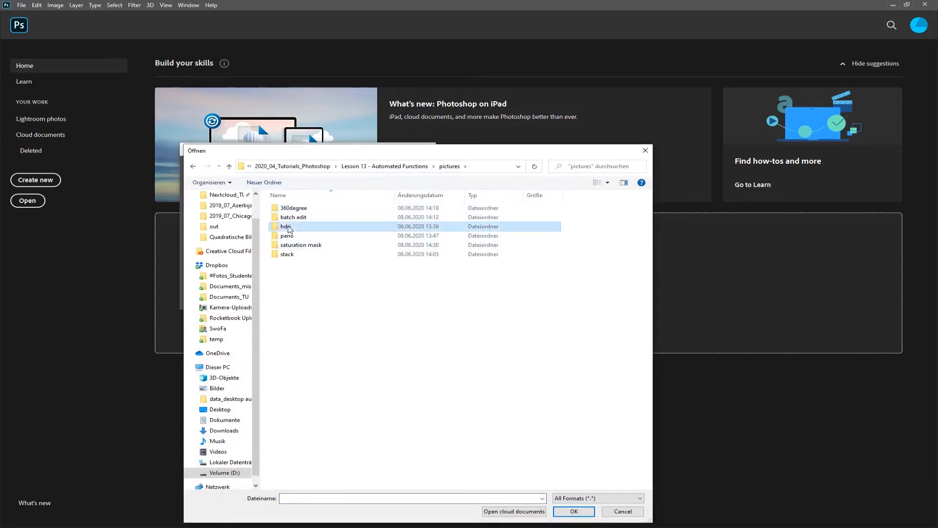
{"action": "left_click_drag", "start_coordinate": [432, 269], "coordinate": [295, 219]}
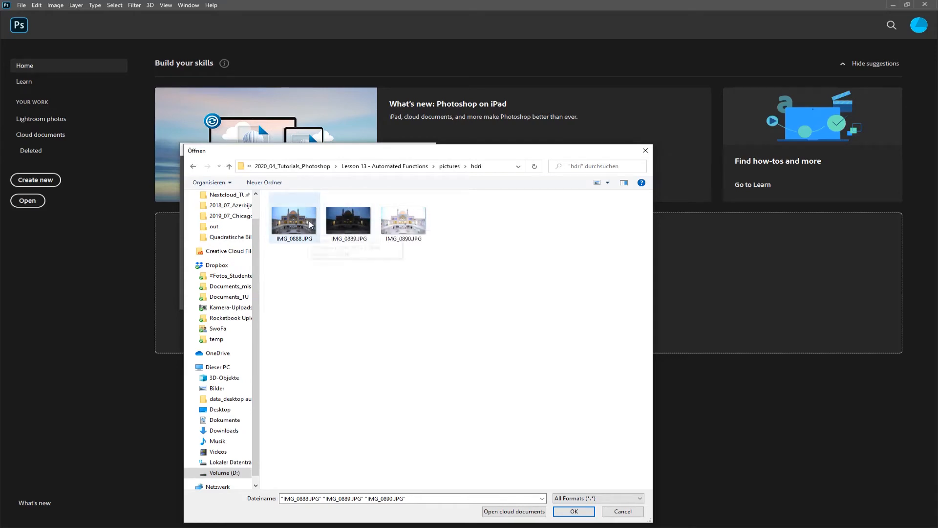
{"action": "left_click_drag", "start_coordinate": [433, 283], "coordinate": [295, 218]}
{"action": "left_click", "coordinate": [576, 511]}
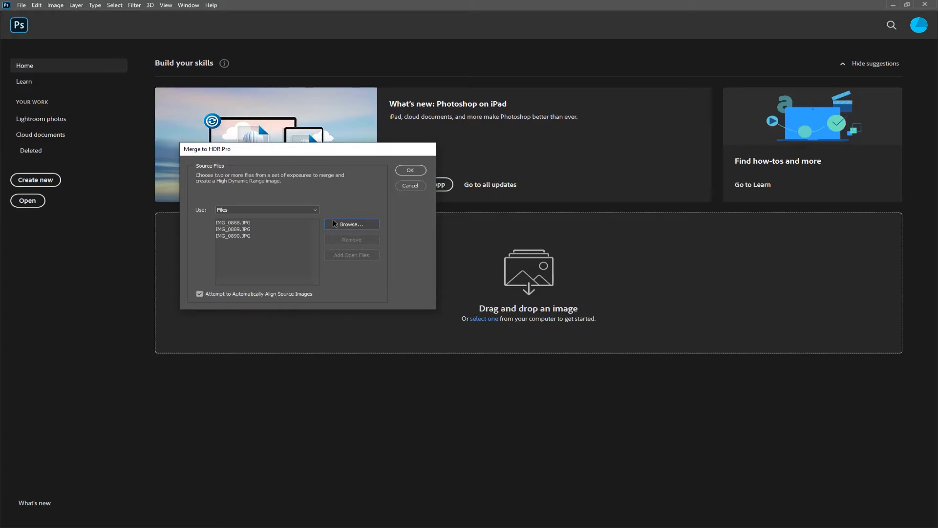
{"action": "left_click", "coordinate": [410, 170]}
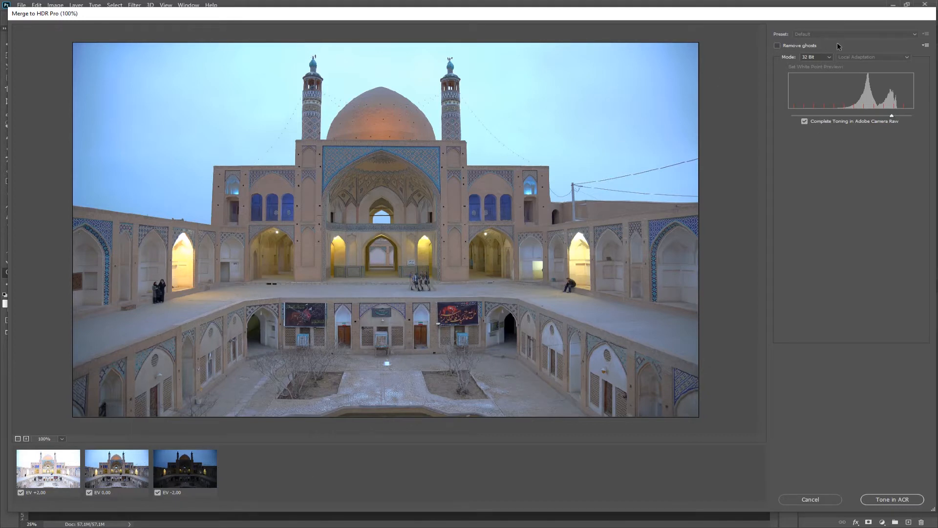
- Set the HDR merge to 16 Bit mode with Local Adaptation and an exposure of 0,25
{"action": "left_click", "coordinate": [830, 58]}
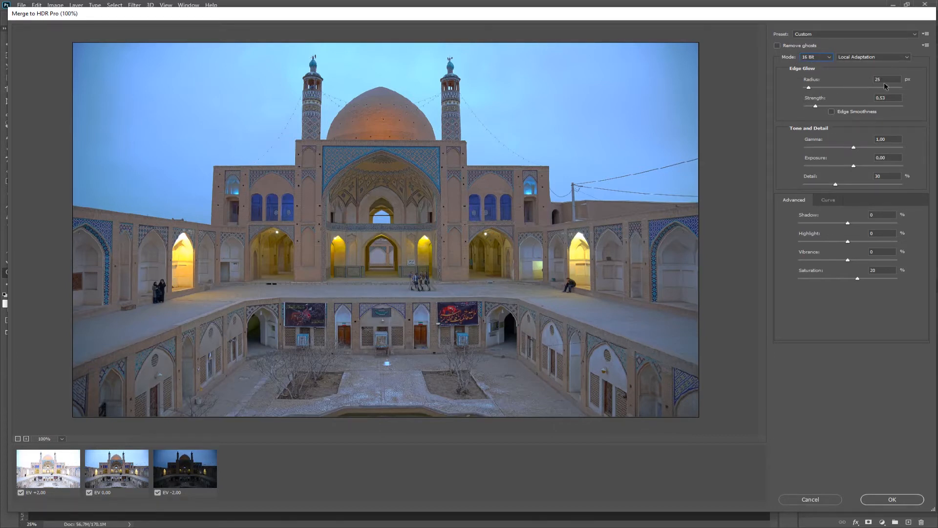
{"action": "left_click", "coordinate": [885, 58]}
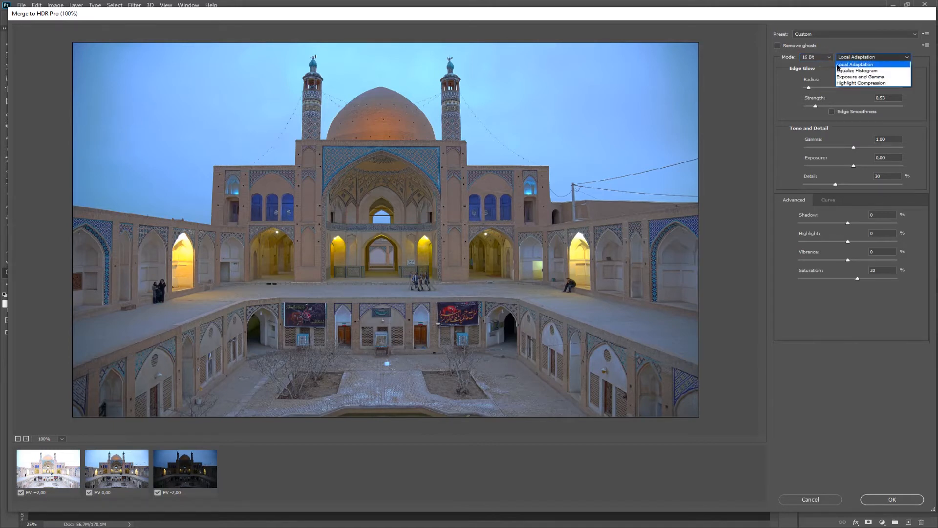
{"action": "left_click", "coordinate": [873, 64]}
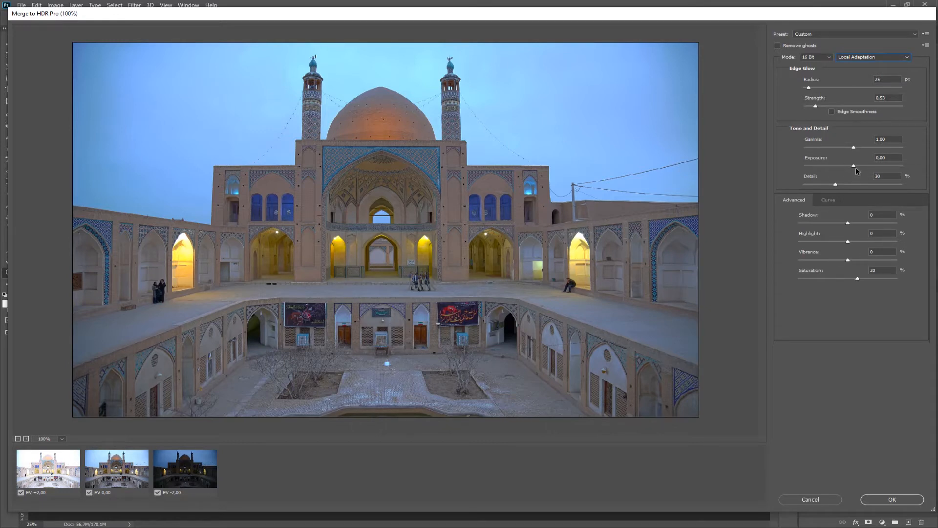
{"action": "mouse_move", "coordinate": [854, 168]}
{"action": "left_mouse_down"}
{"action": "mouse_move", "coordinate": [840, 169]}
{"action": "mouse_move", "coordinate": [856, 170]}
{"action": "left_mouse_up"}
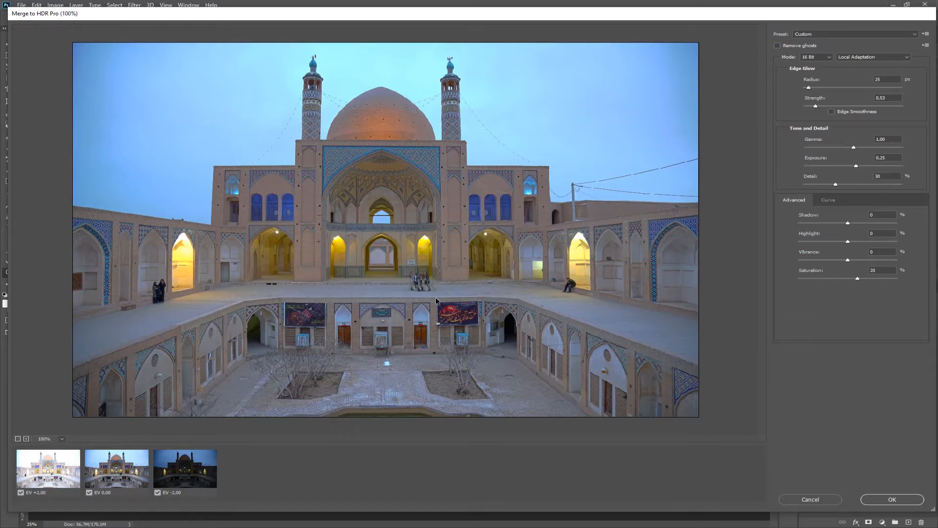
- Inspect the walking people in the HDR preview at 200% and turn on ghost removal
{"action": "left_click", "coordinate": [26, 439]}
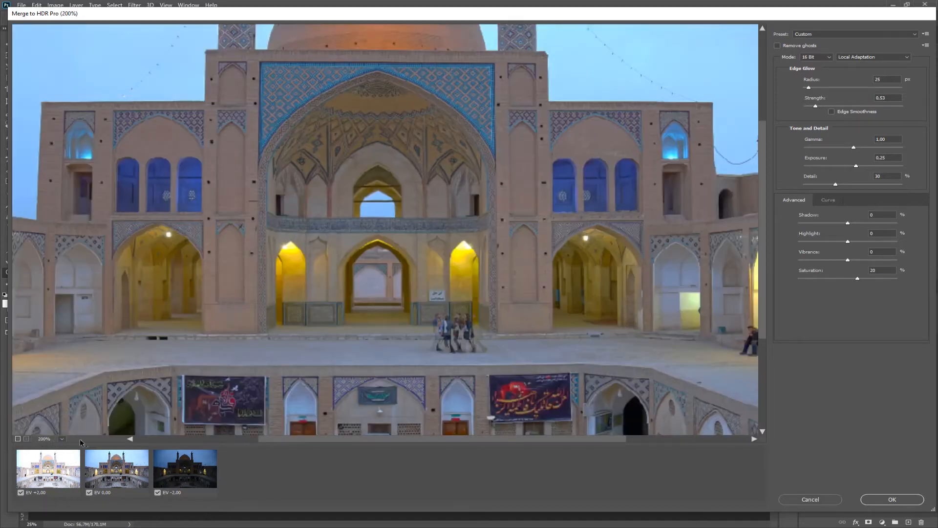
{"action": "left_click", "coordinate": [62, 438]}
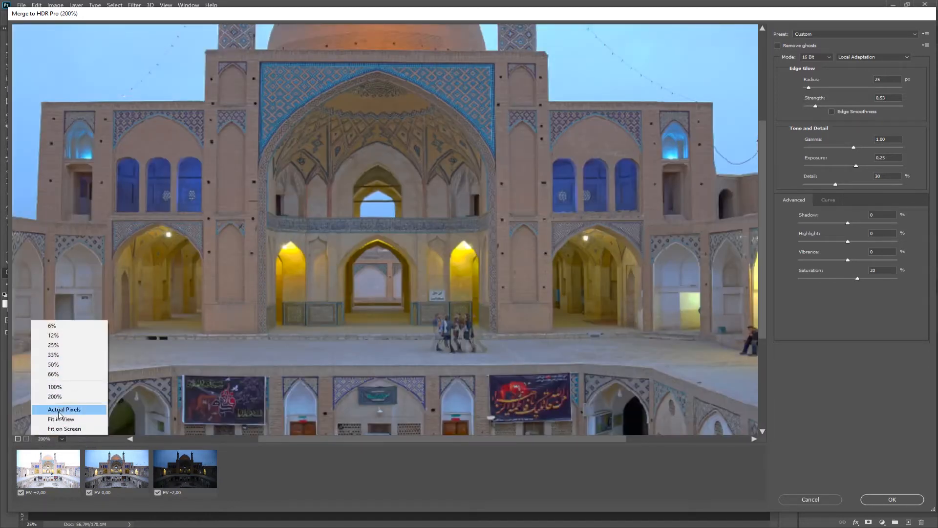
{"action": "left_click", "coordinate": [55, 396]}
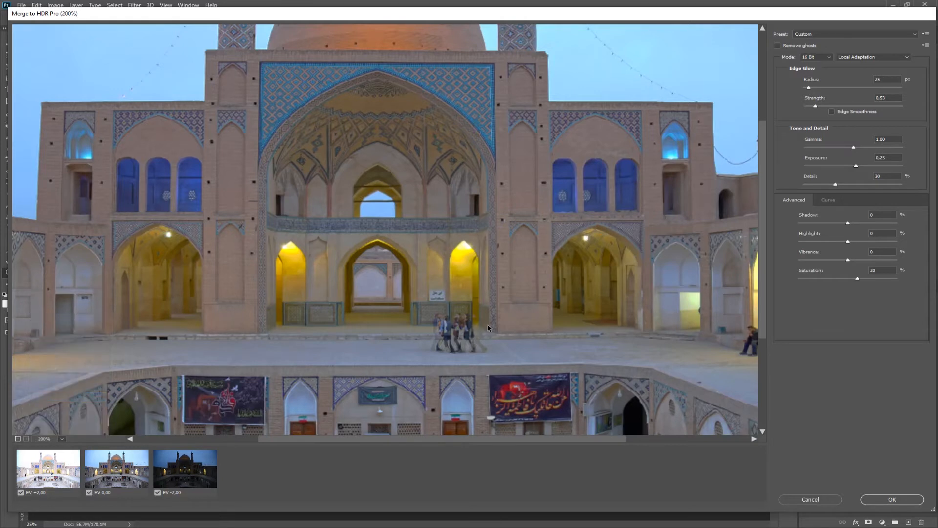
{"action": "scroll", "coordinate": [484, 335], "scroll_direction": "down", "scroll_amount": 3}
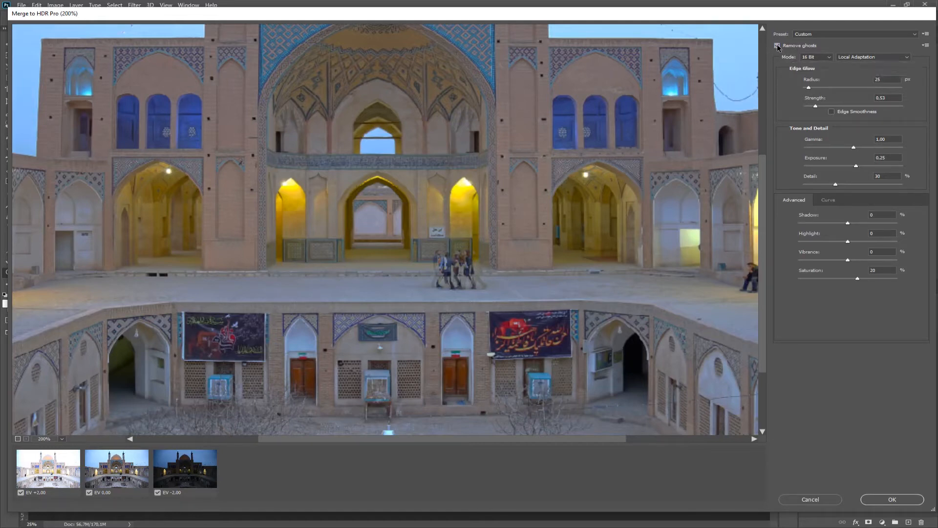
{"action": "left_click", "coordinate": [777, 46]}
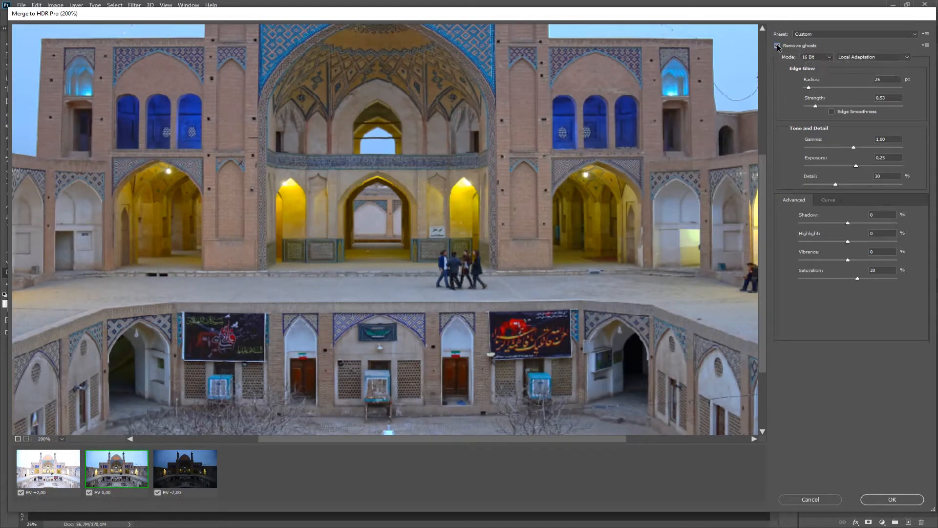
{"action": "left_click", "coordinate": [777, 45]}
{"action": "left_click", "coordinate": [777, 46]}
- Switch the HDR merge mode to 32 Bit and continue with toning in Adobe Camera Raw
{"action": "left_click", "coordinate": [821, 58]}
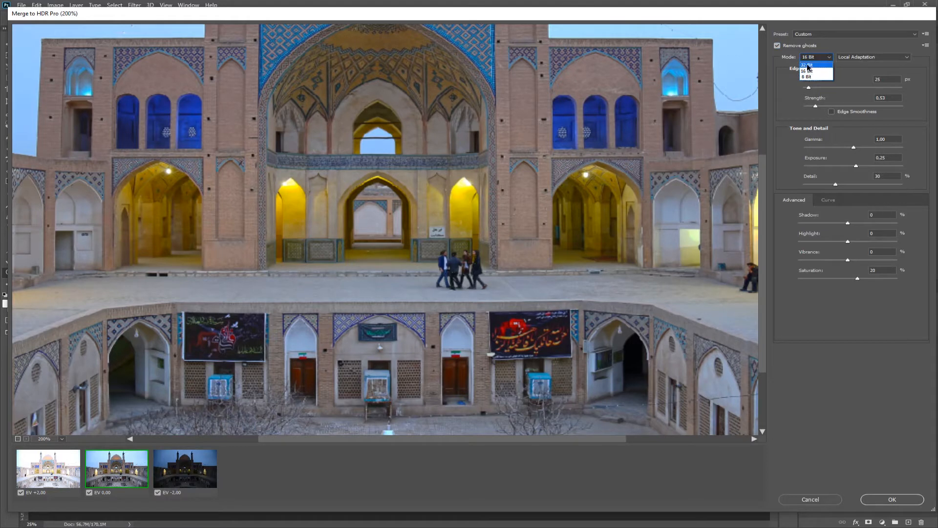
{"action": "left_click", "coordinate": [808, 67]}
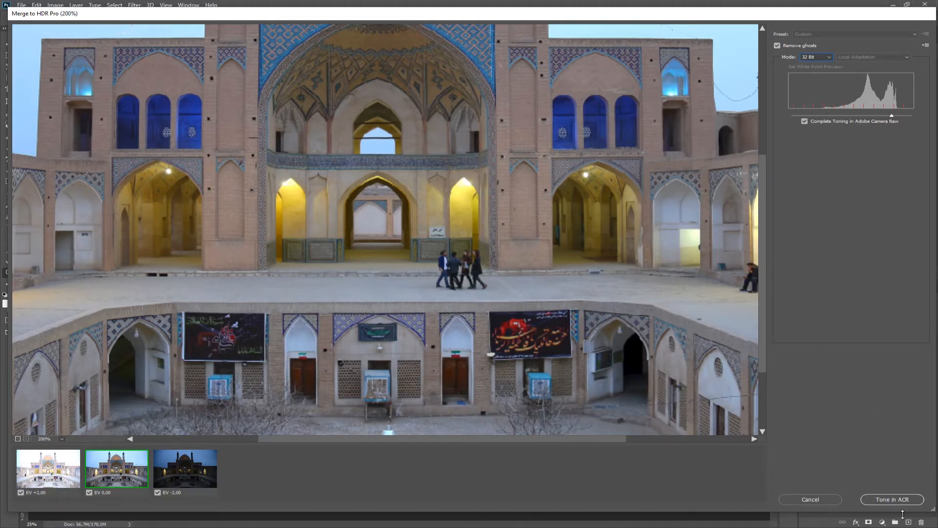
{"action": "left_click", "coordinate": [899, 500]}
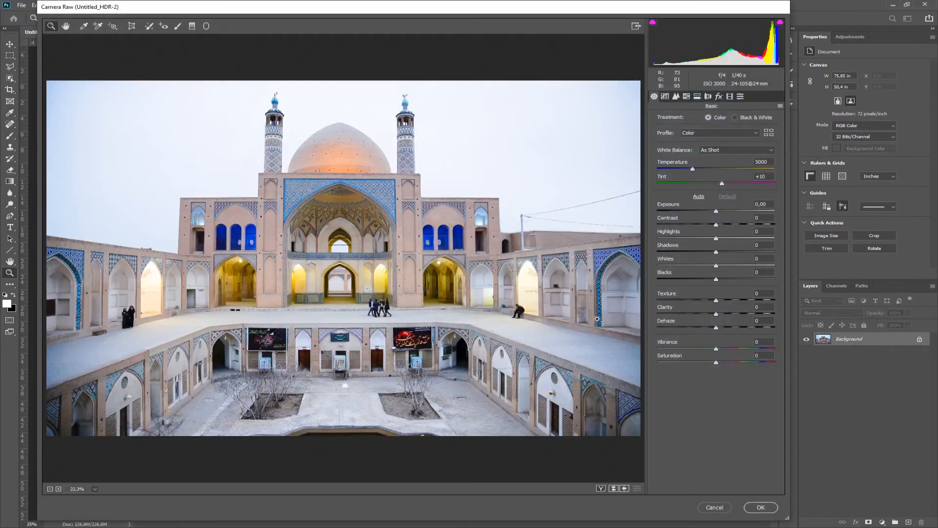
- Set Exposure to -2,10, Highlights -18, Shadows +18, Whites -32, Blacks +23, Texture +22, Clarity +14, Dehaze +9 and Vibrance +32
{"action": "left_click_drag", "start_coordinate": [425, 11], "coordinate": [502, 16]}
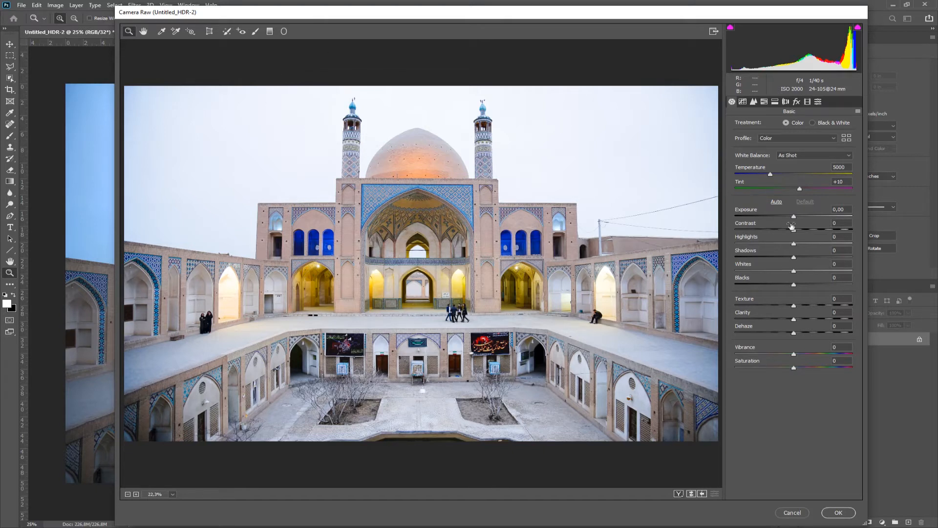
{"action": "left_click_drag", "start_coordinate": [795, 218], "coordinate": [781, 216]}
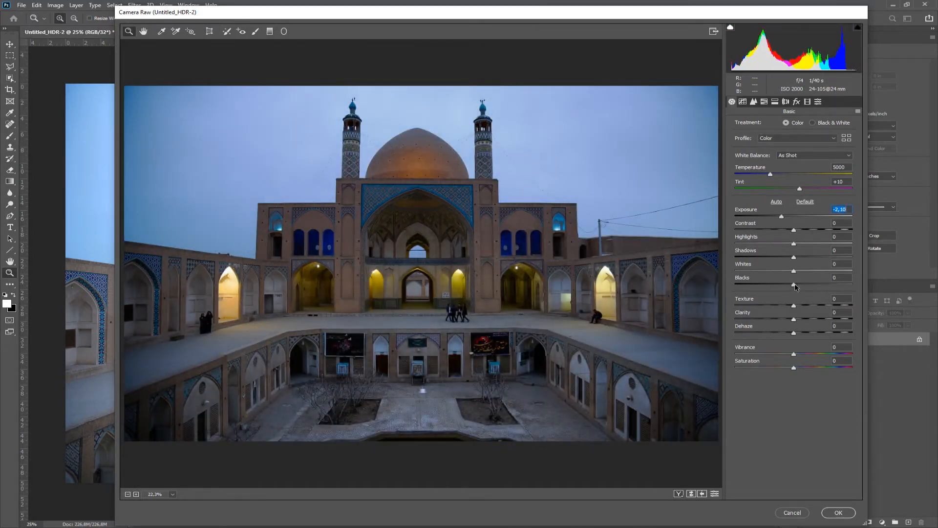
{"action": "left_click_drag", "start_coordinate": [794, 287], "coordinate": [783, 244]}
{"action": "left_click_drag", "start_coordinate": [794, 305], "coordinate": [813, 356]}
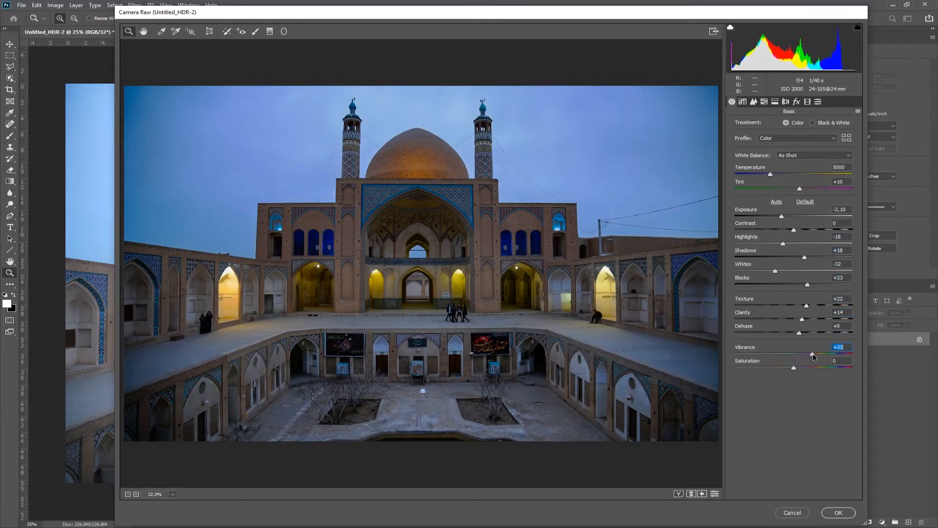
- Warm the Temperature to 5650, set Exposure to -1,60, and apply the Camera Raw adjustments to the HDR image
{"action": "left_click", "coordinate": [781, 217]}
{"action": "left_click_drag", "start_coordinate": [771, 174], "coordinate": [778, 174]}
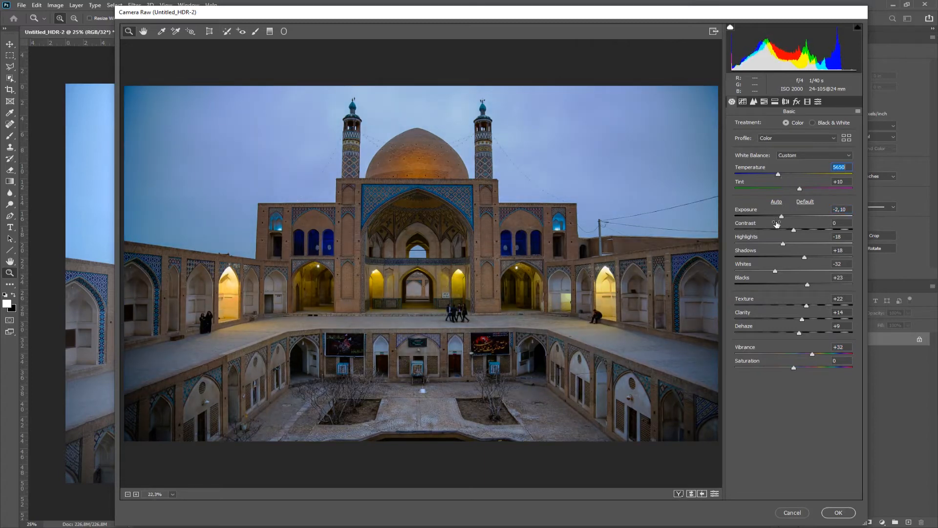
{"action": "left_click_drag", "start_coordinate": [781, 217], "coordinate": [785, 217]}
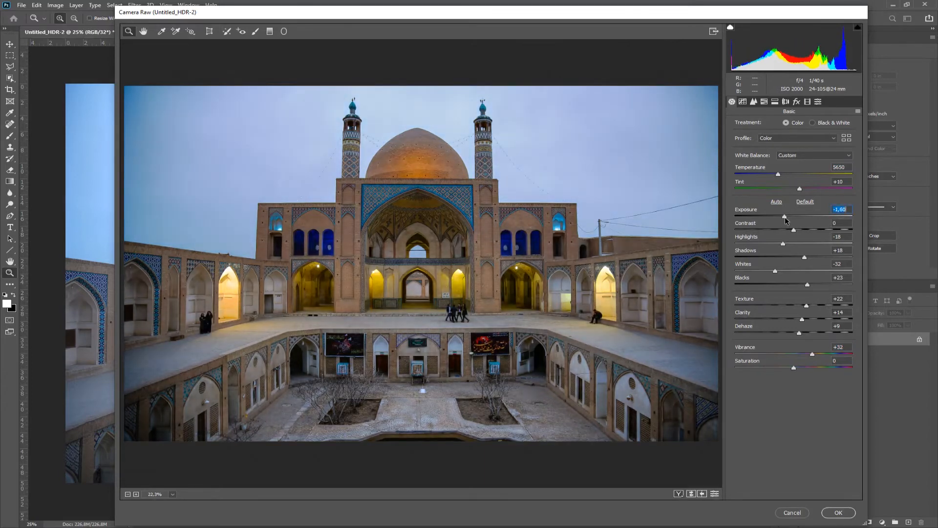
{"action": "left_click", "coordinate": [837, 513]}
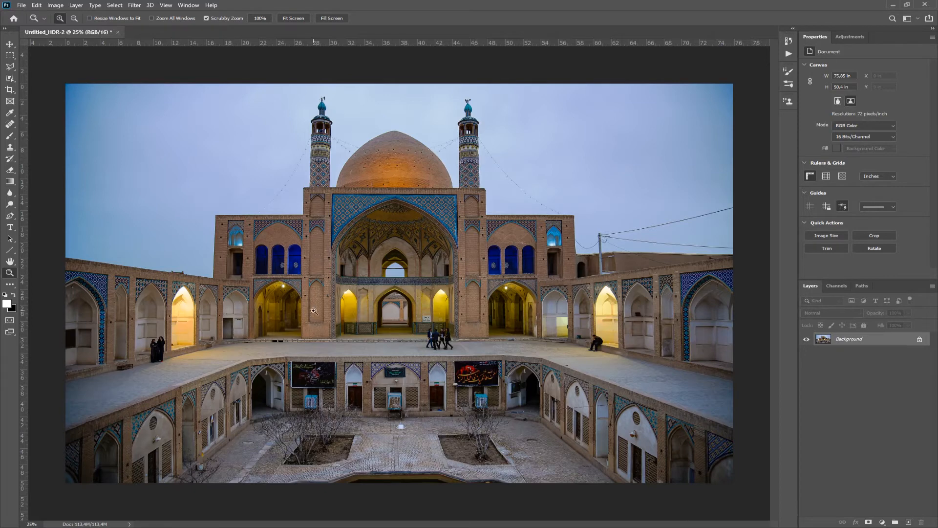
- Crop the mosque image to a centred 1 : 1 (Square) ratio at full image height
{"action": "left_click", "coordinate": [10, 90]}
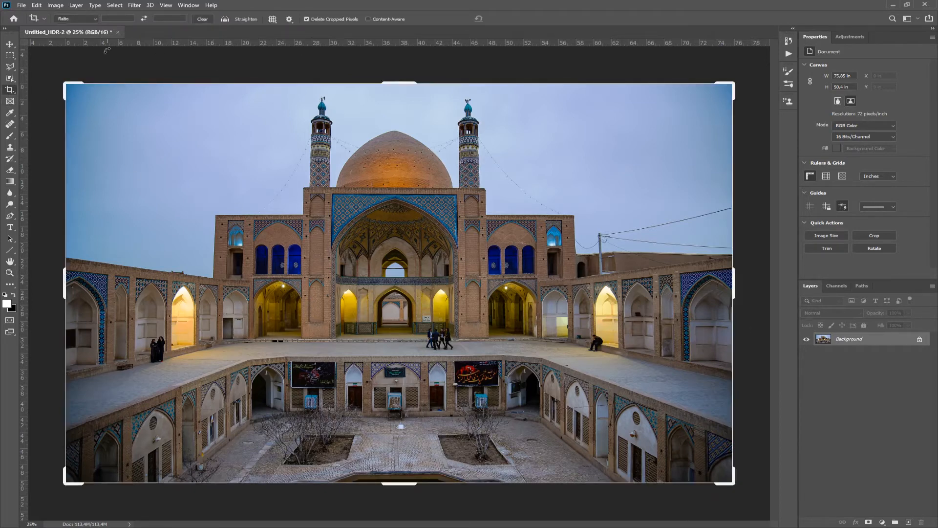
{"action": "left_click", "coordinate": [95, 20]}
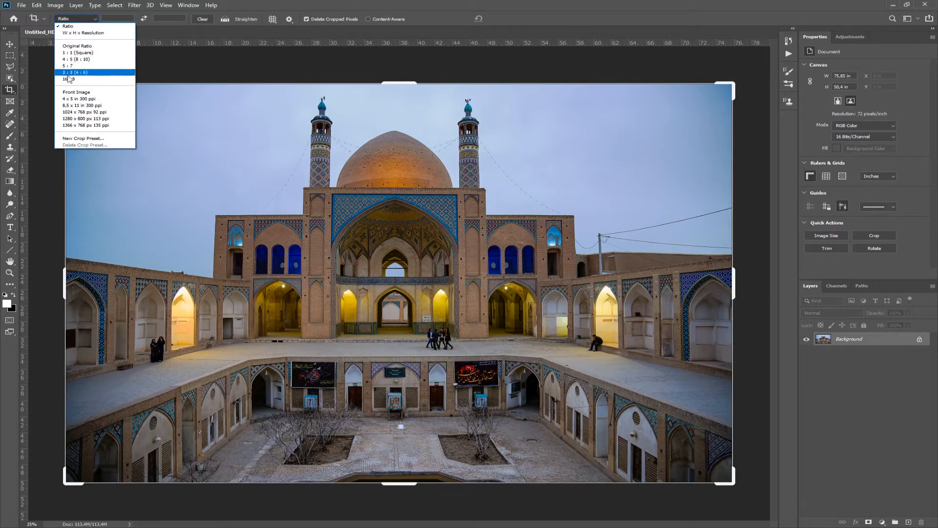
{"action": "left_click", "coordinate": [77, 52]}
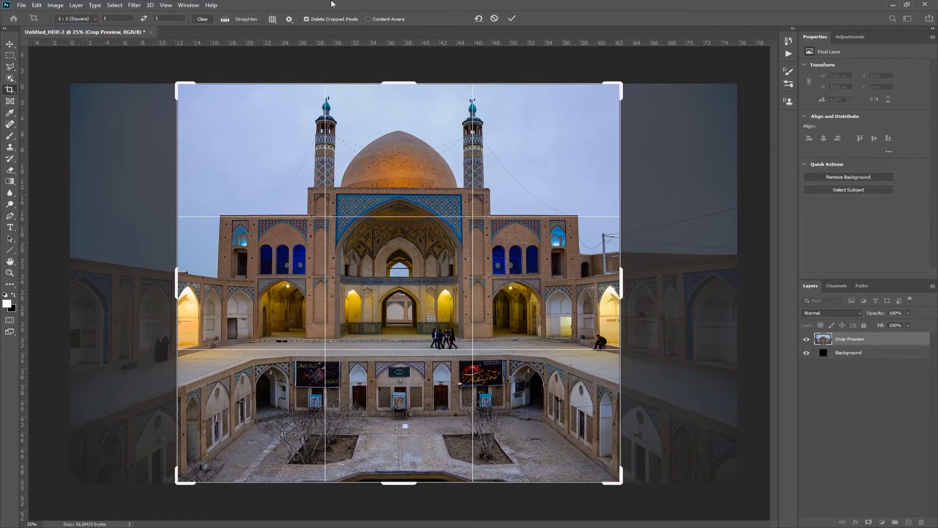
{"action": "key", "text": "Return"}
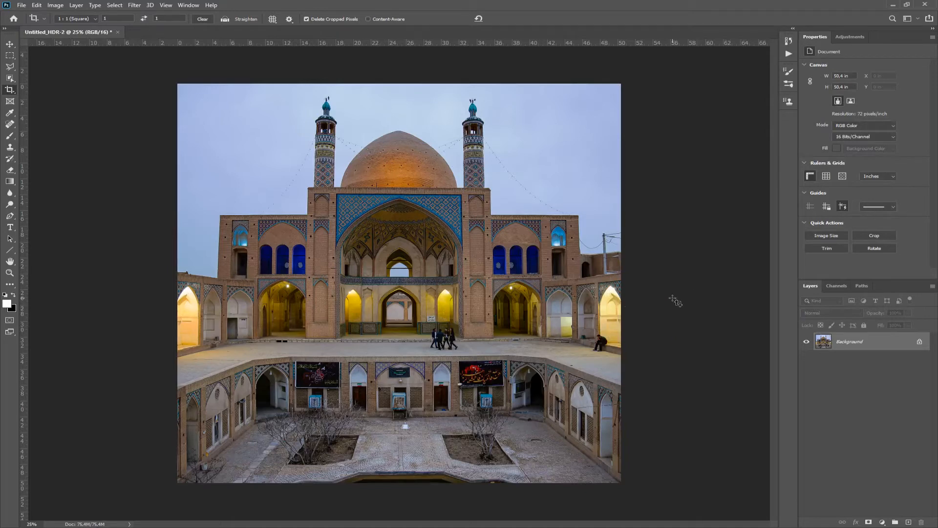
{"action": "left_click", "coordinate": [21, 5]}
{"action": "mouse_move", "coordinate": [39, 201]}
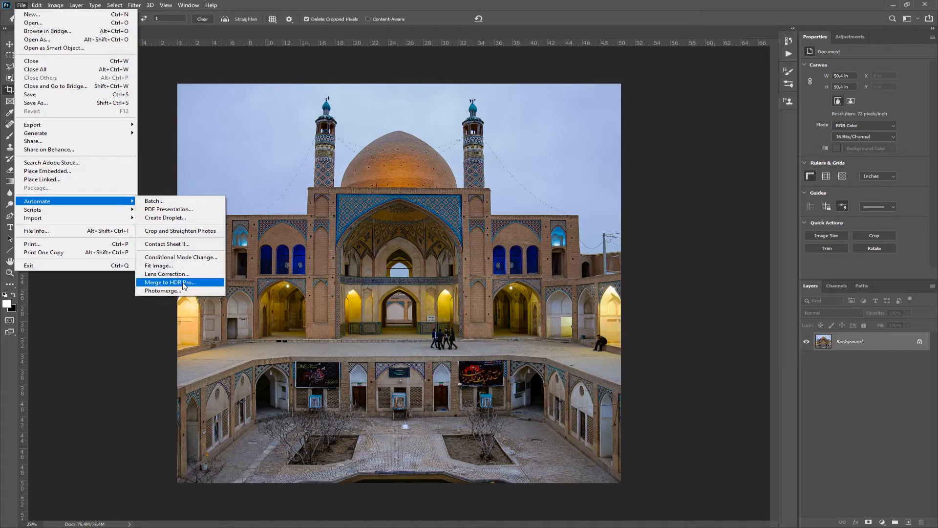
{"action": "left_click", "coordinate": [227, 5]}
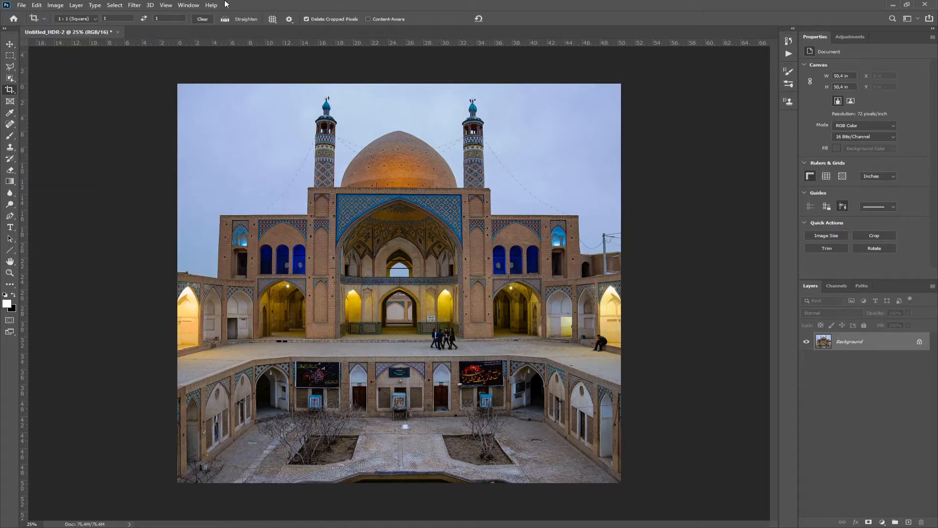
- Close the cropped HDR mosque image without saving it
{"action": "left_click", "coordinate": [117, 32]}
{"action": "left_click", "coordinate": [465, 197]}
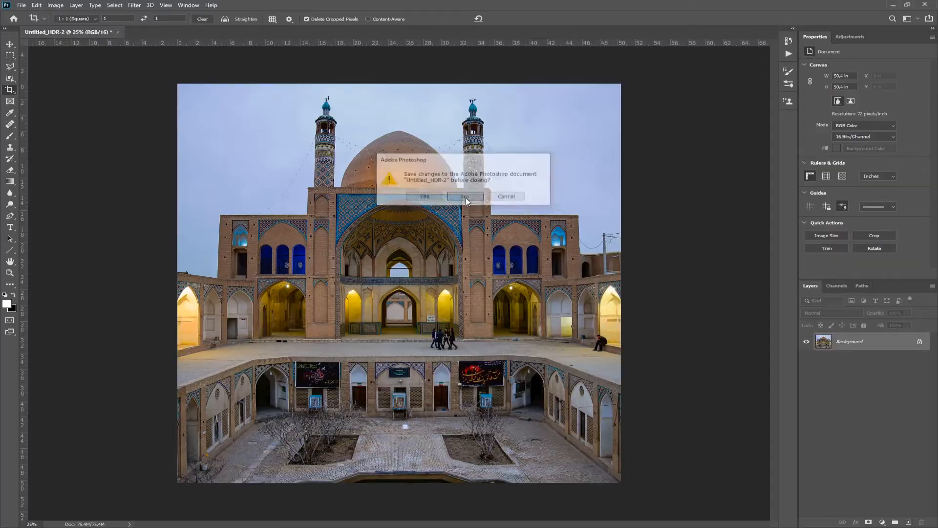
- Load all seven street photos from the pictures\stack folder into one layered document with the Load Files into Stack script, and activate the Move tool
{"action": "left_click", "coordinate": [22, 5]}
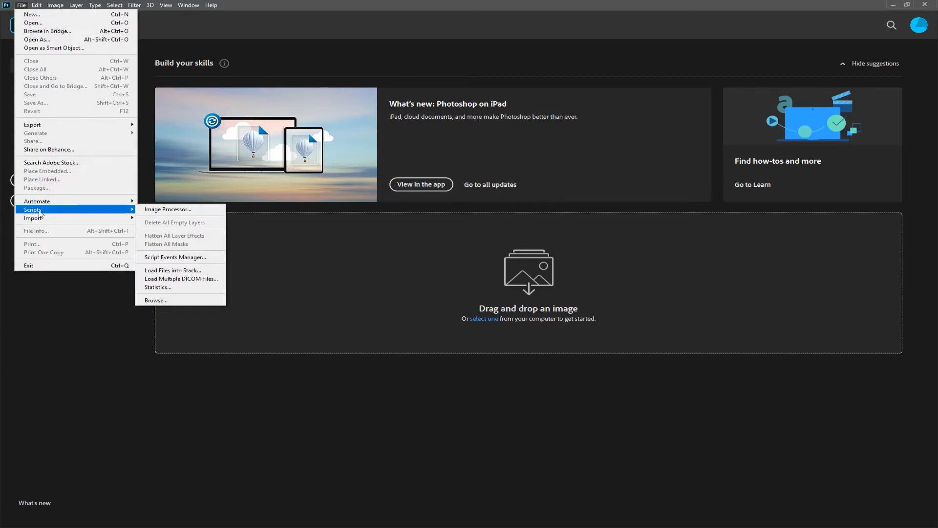
{"action": "mouse_move", "coordinate": [43, 129]}
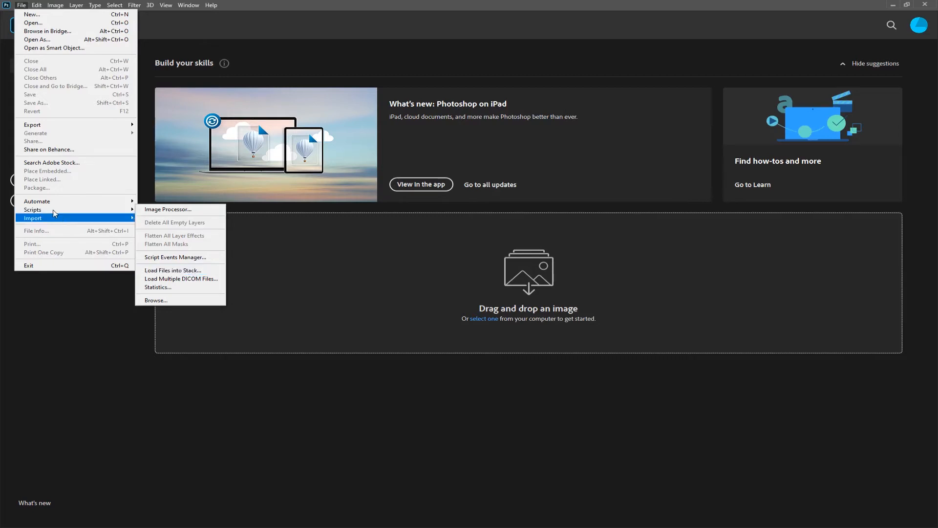
{"action": "left_click", "coordinate": [178, 273]}
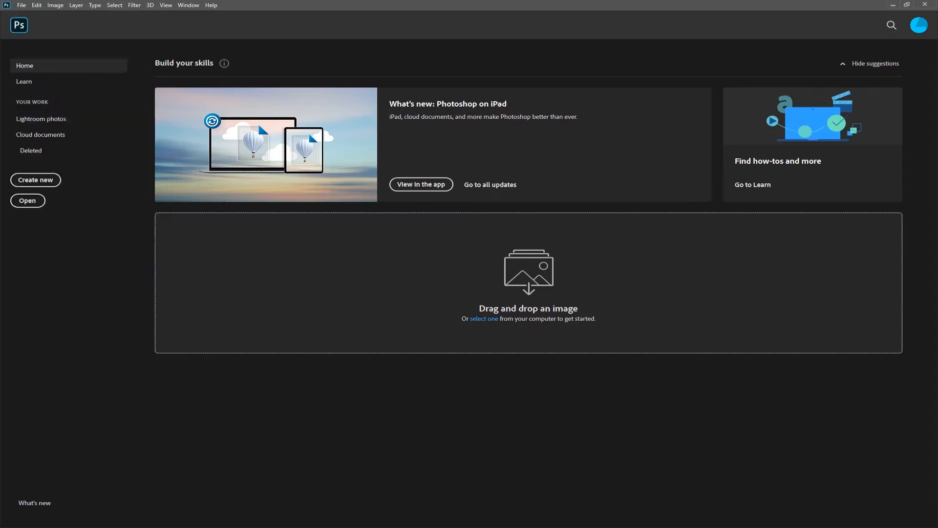
{"action": "left_click", "coordinate": [345, 186]}
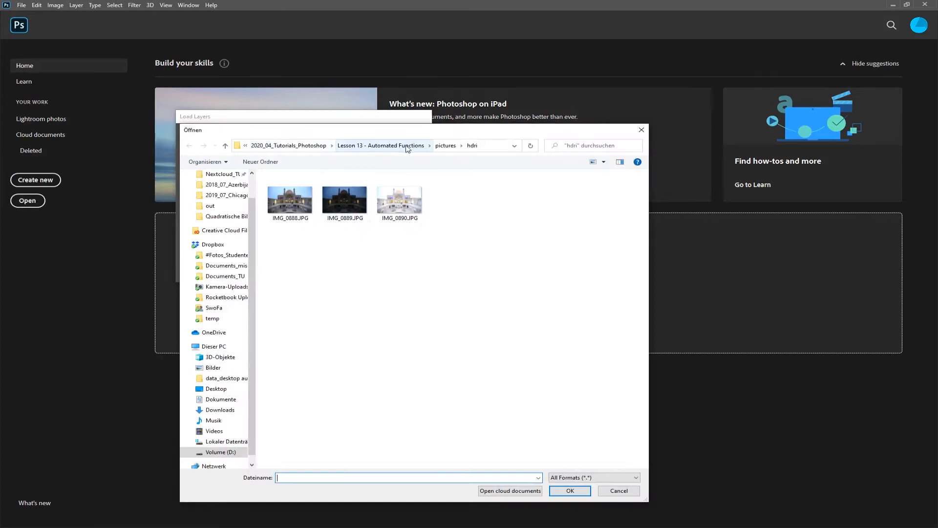
{"action": "left_click", "coordinate": [446, 145]}
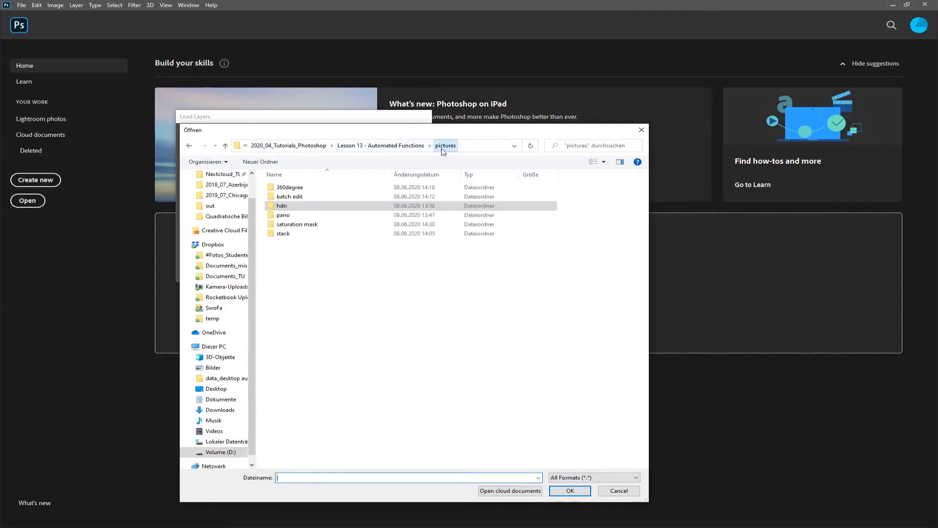
{"action": "double_click", "coordinate": [287, 234]}
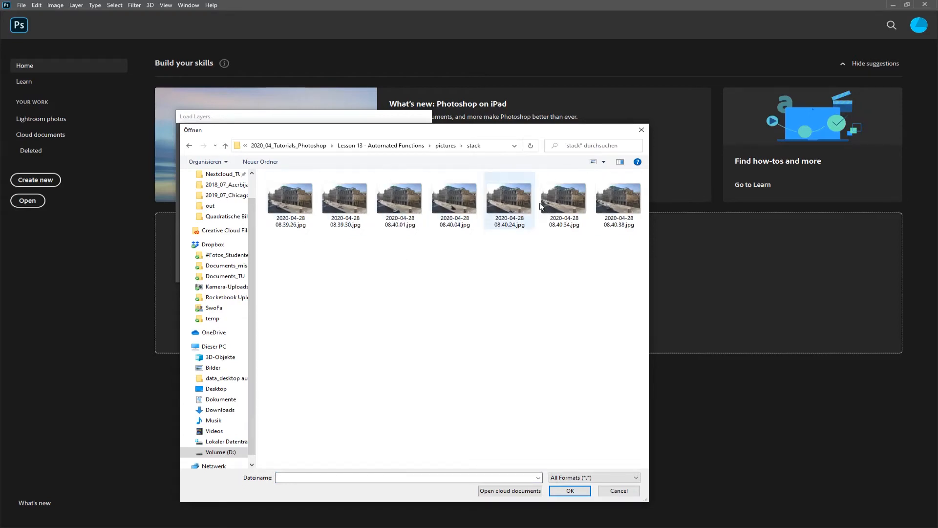
{"action": "left_click", "coordinate": [293, 193]}
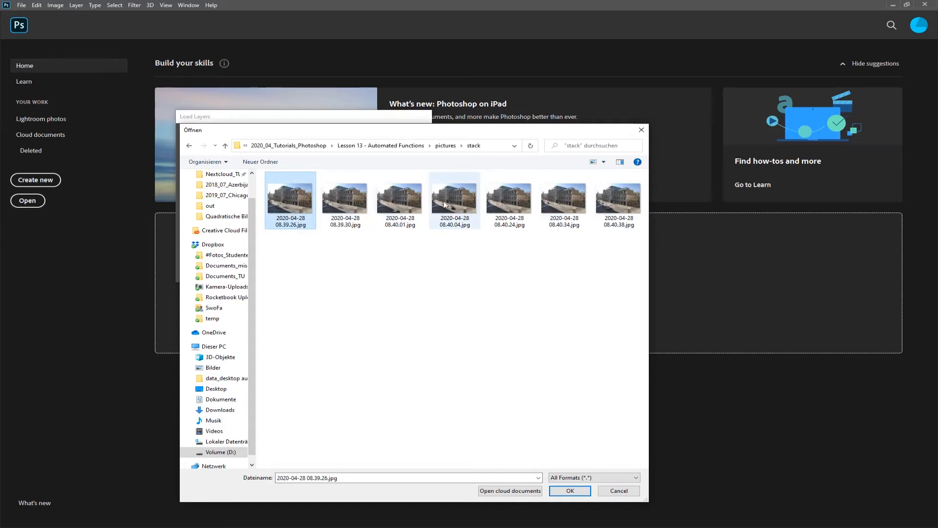
{"action": "left_click", "coordinate": [605, 198], "text": "shift"}
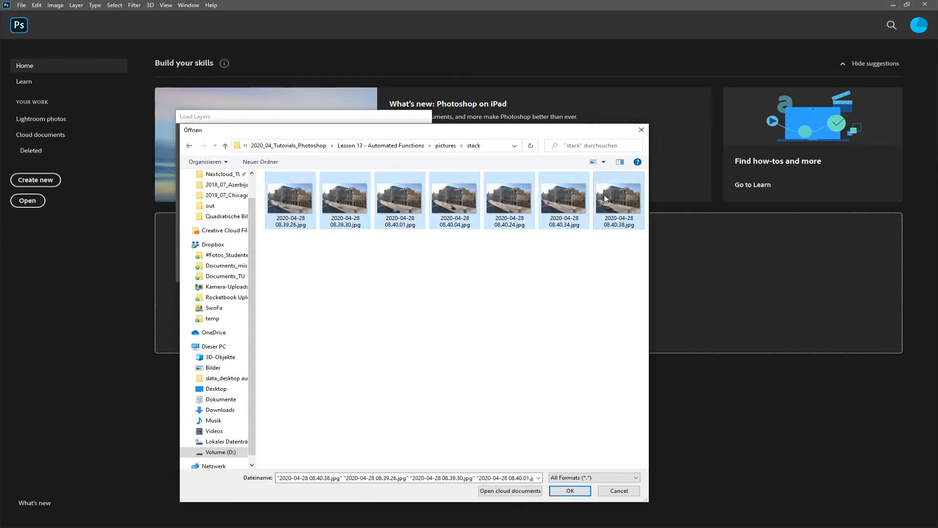
{"action": "left_click", "coordinate": [569, 490]}
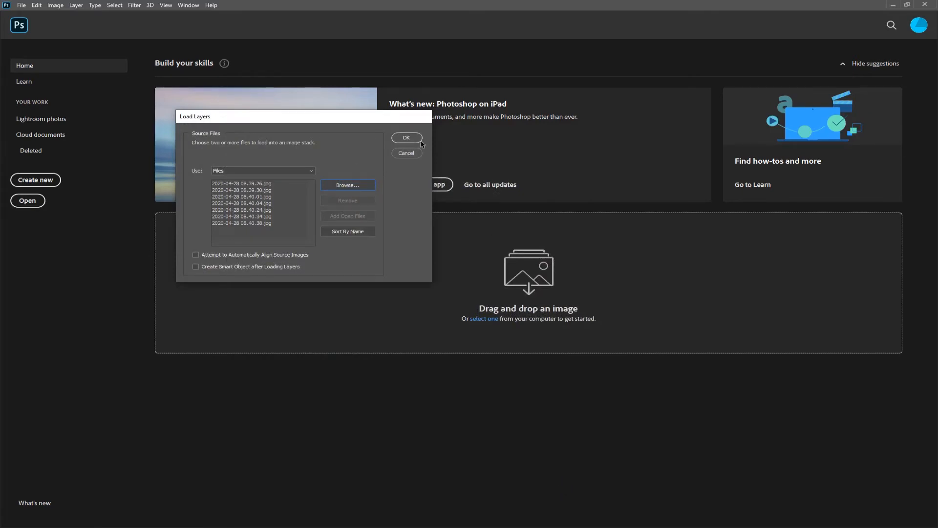
{"action": "left_click", "coordinate": [407, 137]}
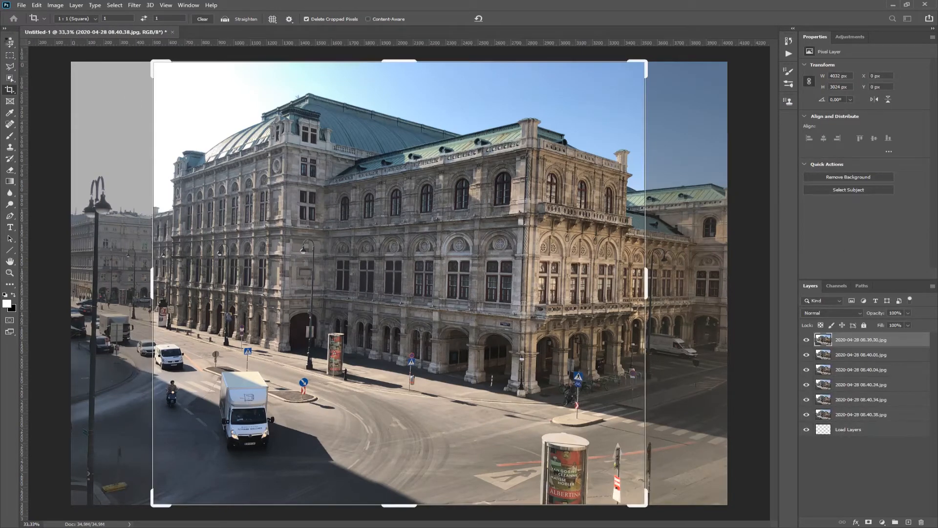
{"action": "left_click", "coordinate": [10, 44]}
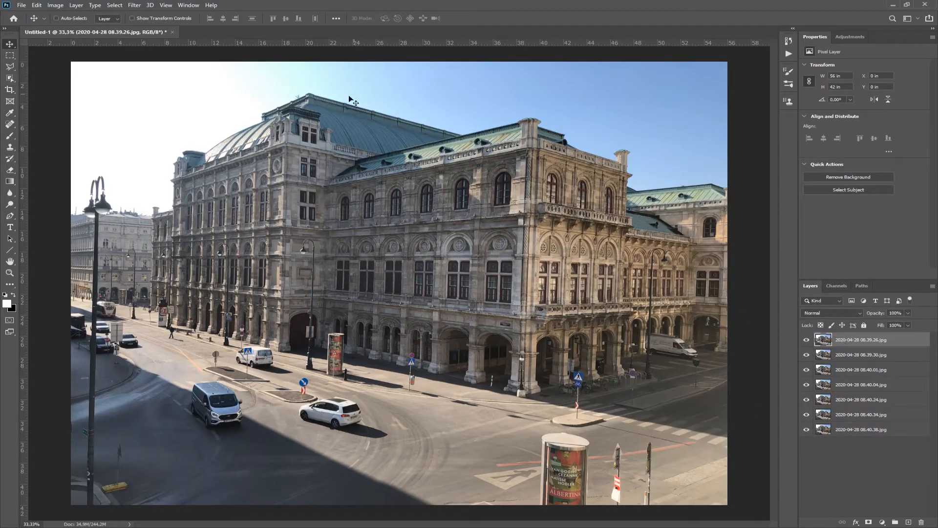
- Toggle the visibility of the topmost photo layer several times to compare it with the layer beneath, leaving it visible
{"action": "left_click", "coordinate": [806, 339]}
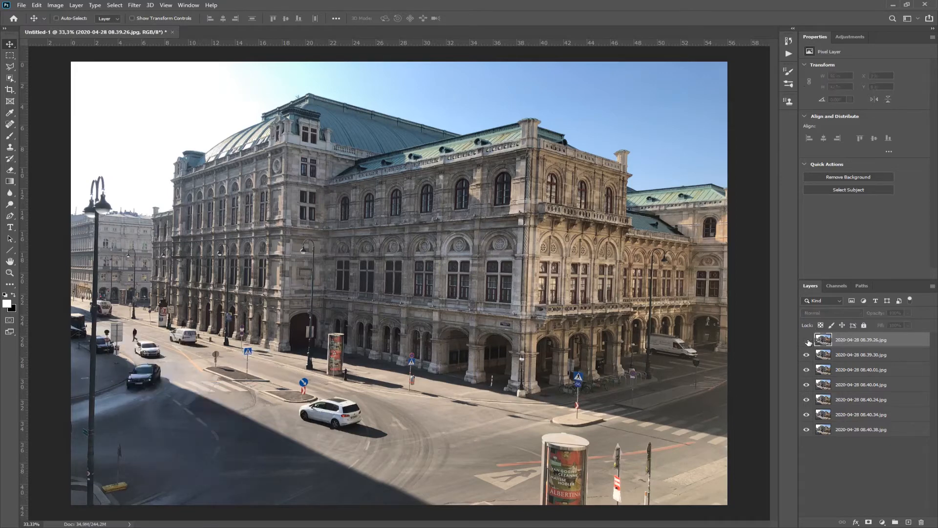
{"action": "left_click", "coordinate": [806, 340]}
{"action": "left_click", "coordinate": [807, 340]}
{"action": "left_click", "coordinate": [807, 340]}
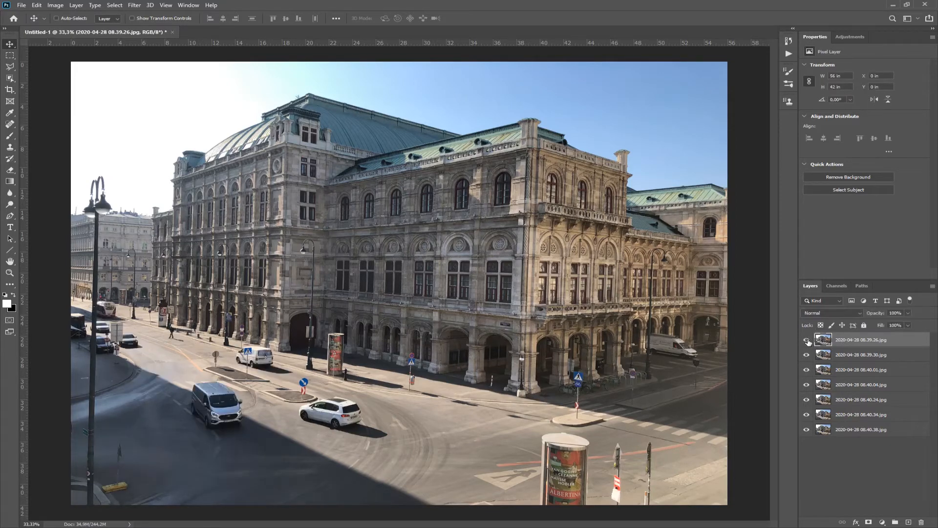
{"action": "left_click", "coordinate": [808, 340]}
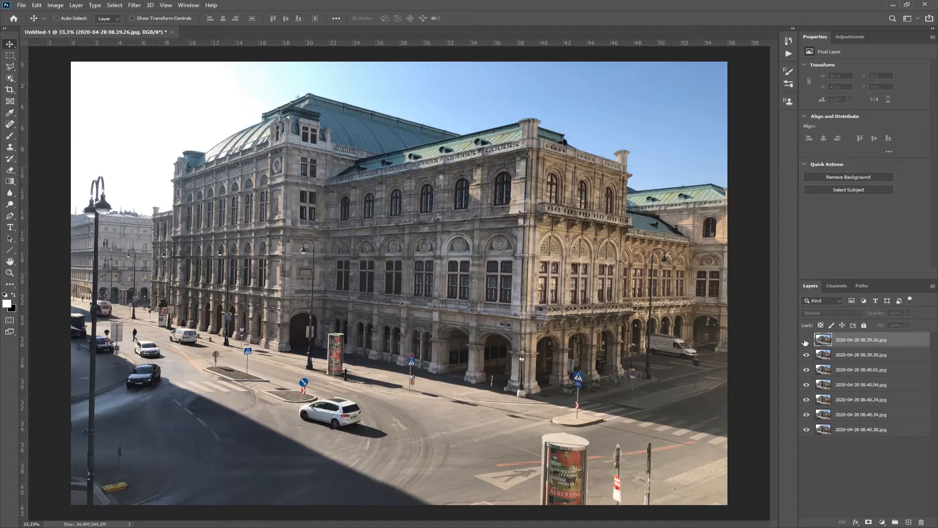
{"action": "left_click", "coordinate": [806, 341]}
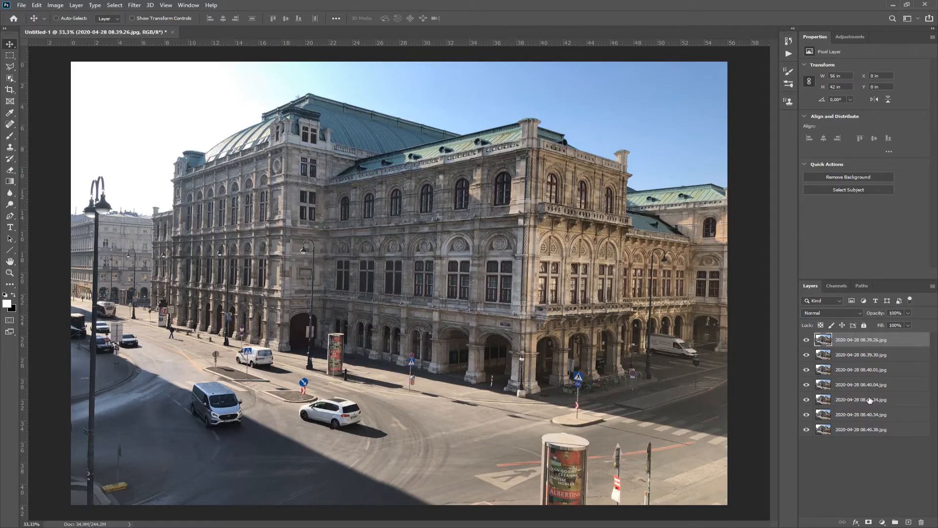
- Export all layers to separate JPEG files in the Lesson 13 - Automated Functions\pictures\stack folder on Volume (D:)
{"action": "left_click", "coordinate": [21, 6]}
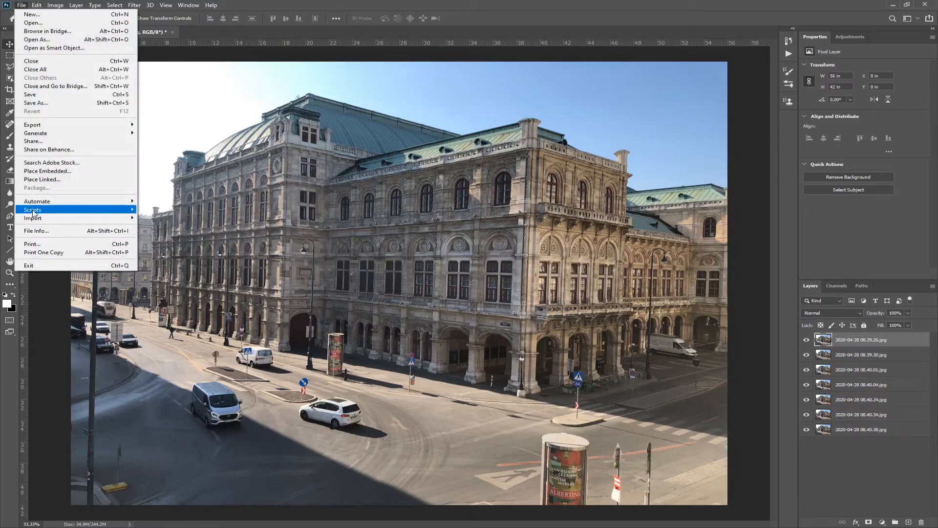
{"action": "mouse_move", "coordinate": [32, 129]}
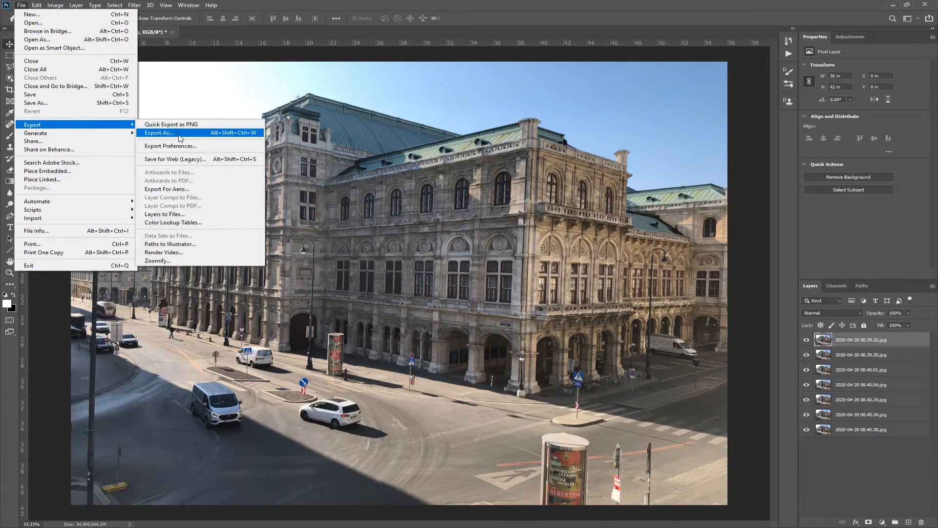
{"action": "left_click", "coordinate": [185, 216]}
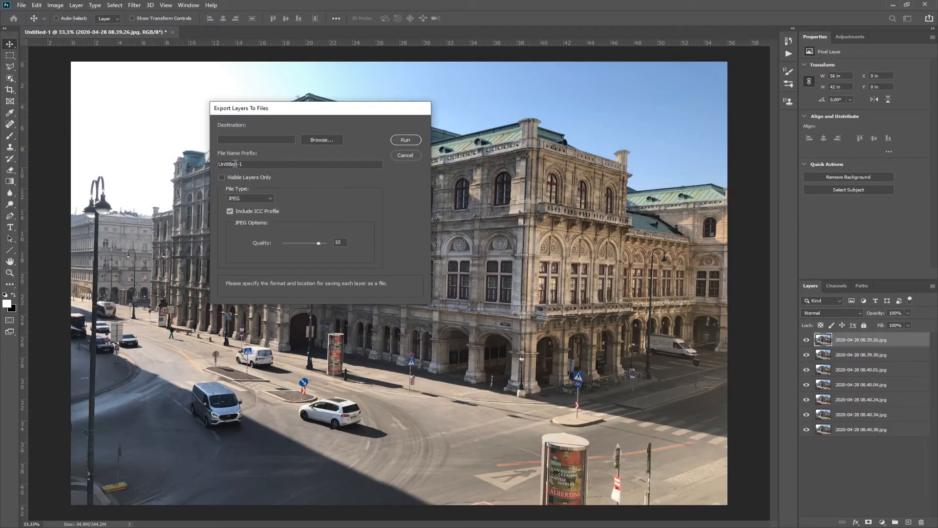
{"action": "left_click", "coordinate": [330, 142]}
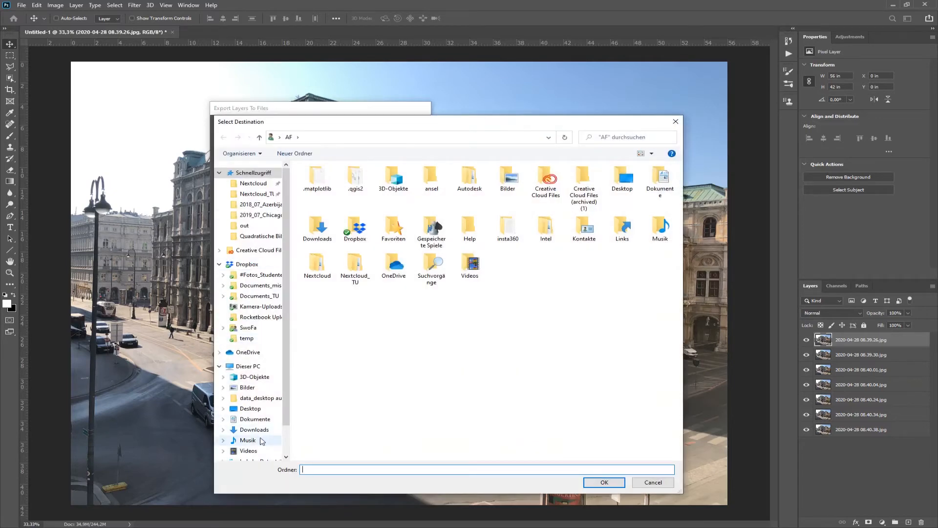
{"action": "scroll", "coordinate": [254, 431], "scroll_direction": "down", "scroll_amount": 1}
{"action": "left_click", "coordinate": [255, 432]}
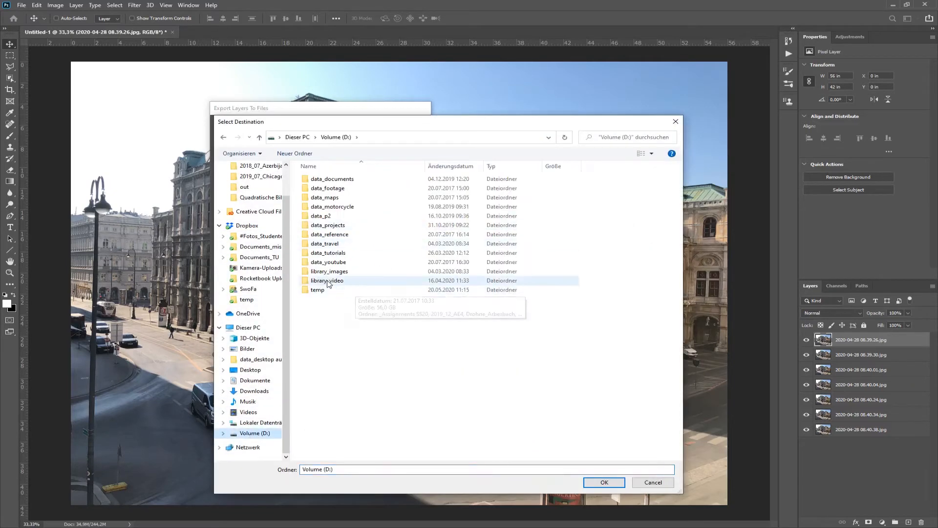
{"action": "left_click", "coordinate": [329, 282]}
{"action": "double_click", "coordinate": [327, 280]}
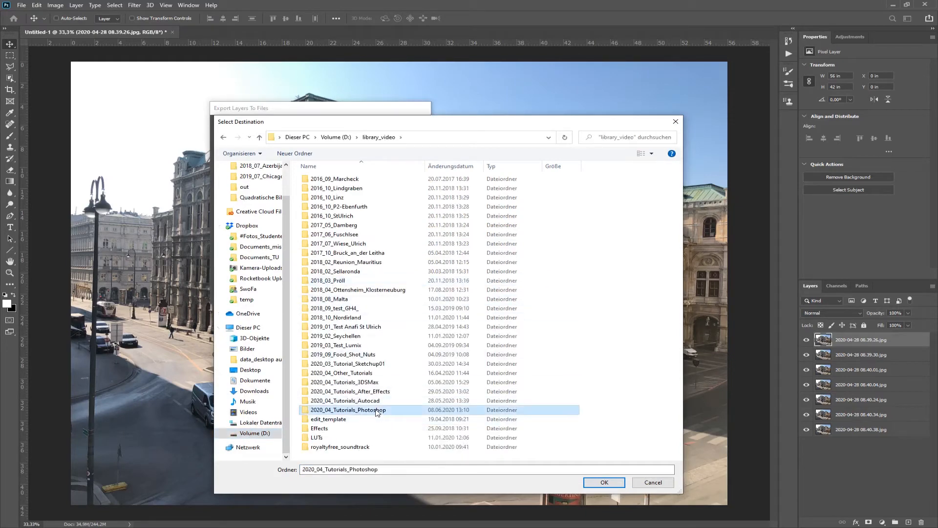
{"action": "double_click", "coordinate": [342, 411]}
{"action": "double_click", "coordinate": [650, 247]}
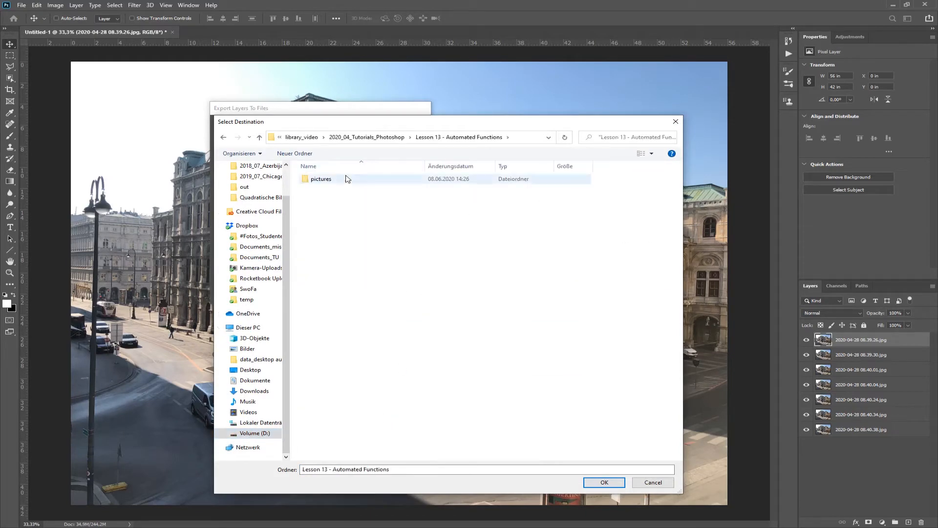
{"action": "left_click", "coordinate": [321, 180]}
{"action": "double_click", "coordinate": [320, 180]}
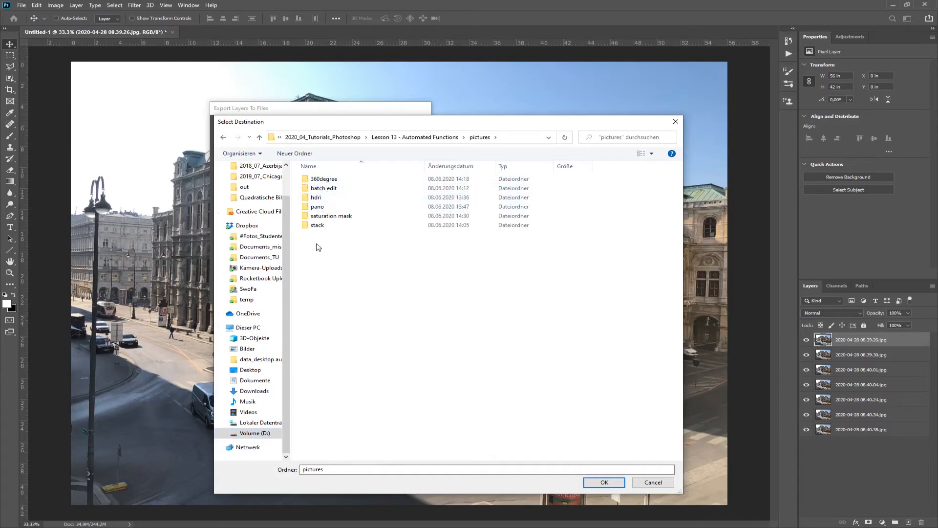
{"action": "double_click", "coordinate": [316, 225]}
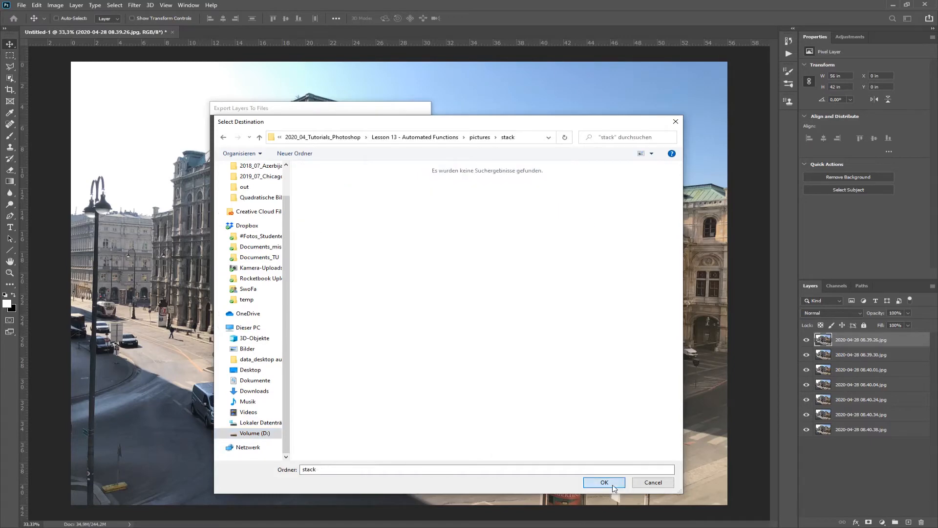
{"action": "left_click", "coordinate": [604, 482]}
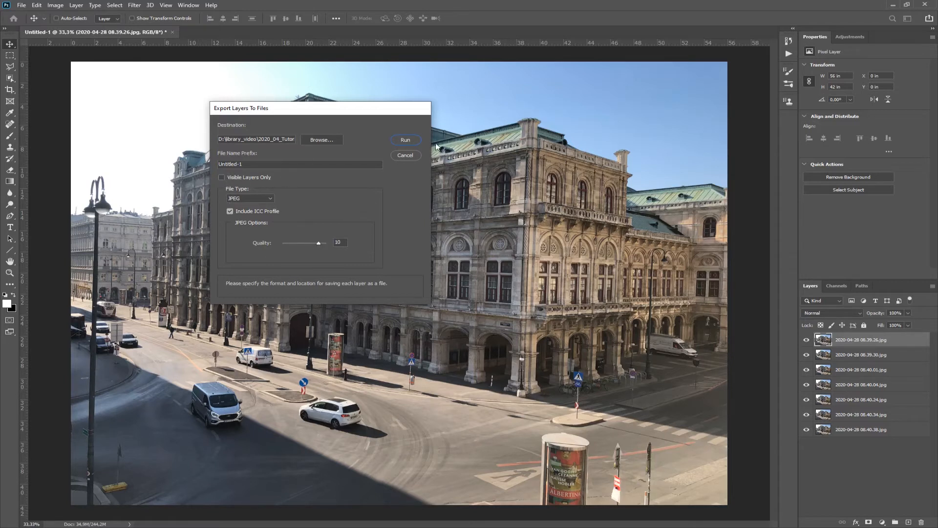
{"action": "left_click", "coordinate": [405, 140]}
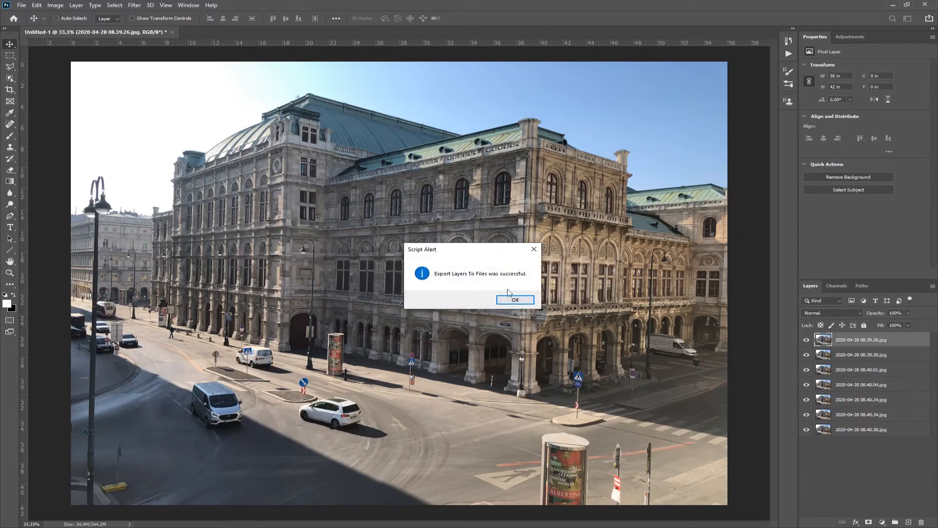
{"action": "left_click", "coordinate": [525, 302]}
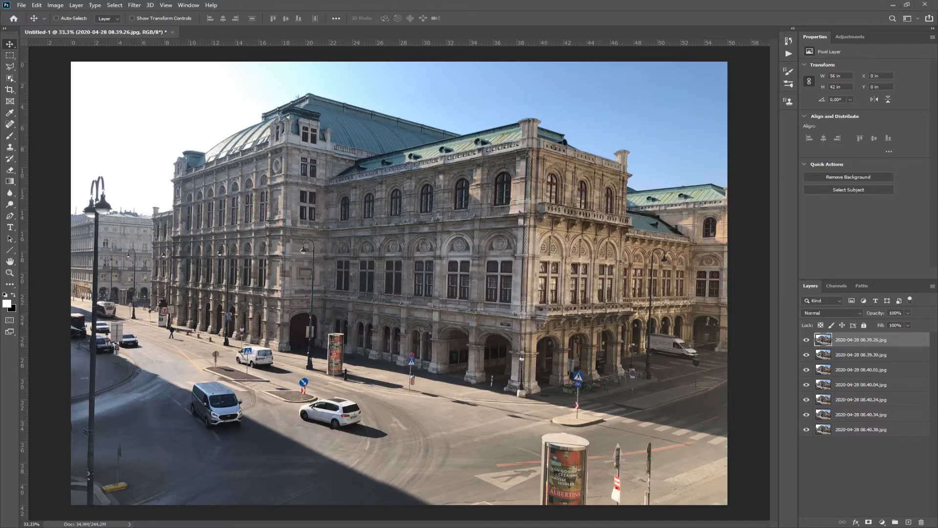
- Switch to the stack folder in File Explorer, show its files as a detailed list, and select the seven original photos for comparison
{"action": "left_click_drag", "start_coordinate": [0, 210], "coordinate": [464, 48]}
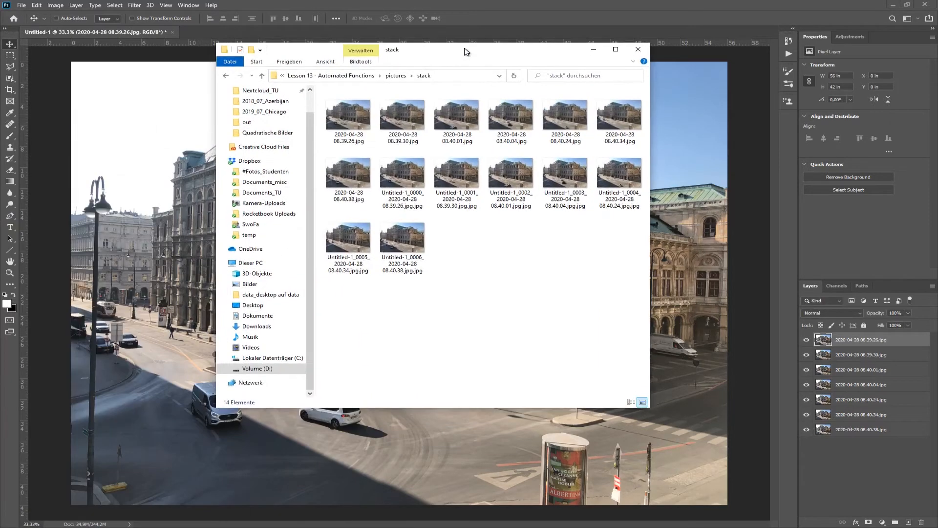
{"action": "left_click", "coordinate": [630, 401]}
{"action": "left_click", "coordinate": [359, 104]}
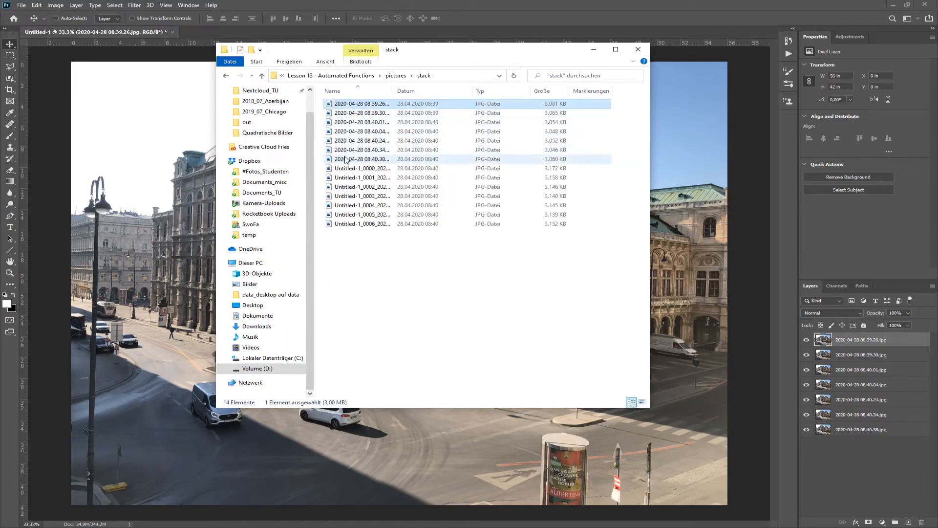
{"action": "left_click", "coordinate": [345, 160], "text": "shift"}
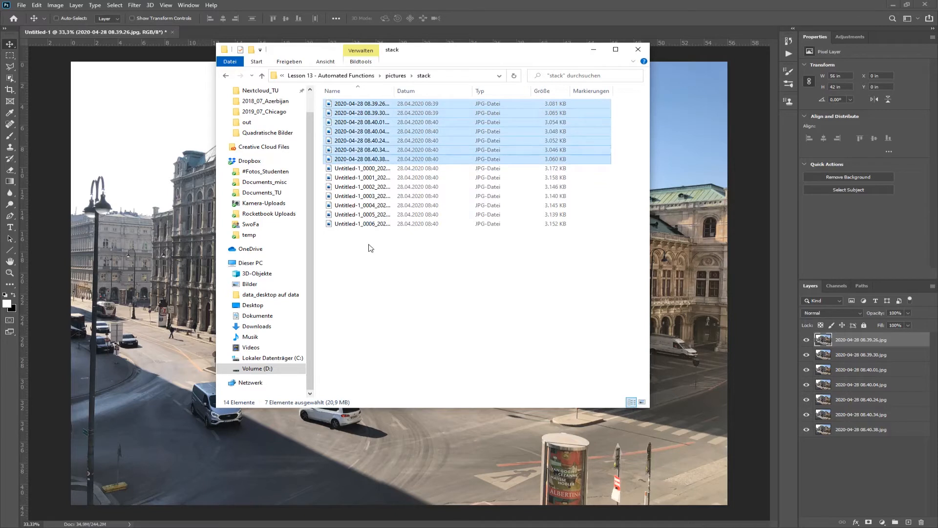
- Delete the seven exported Untitled-1 JPG files from the stack folder and move the Explorer window away from the Photoshop document
{"action": "left_click_drag", "start_coordinate": [399, 257], "coordinate": [352, 167]}
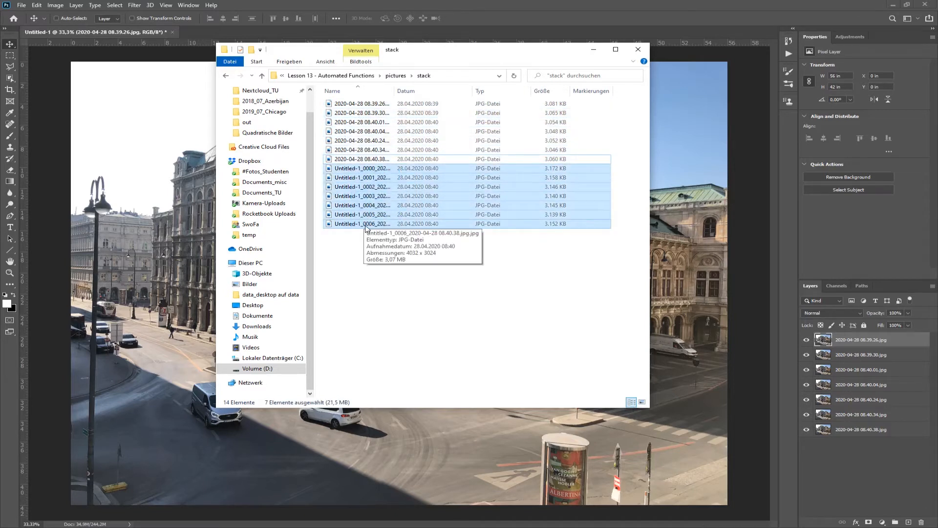
{"action": "key", "text": "Delete"}
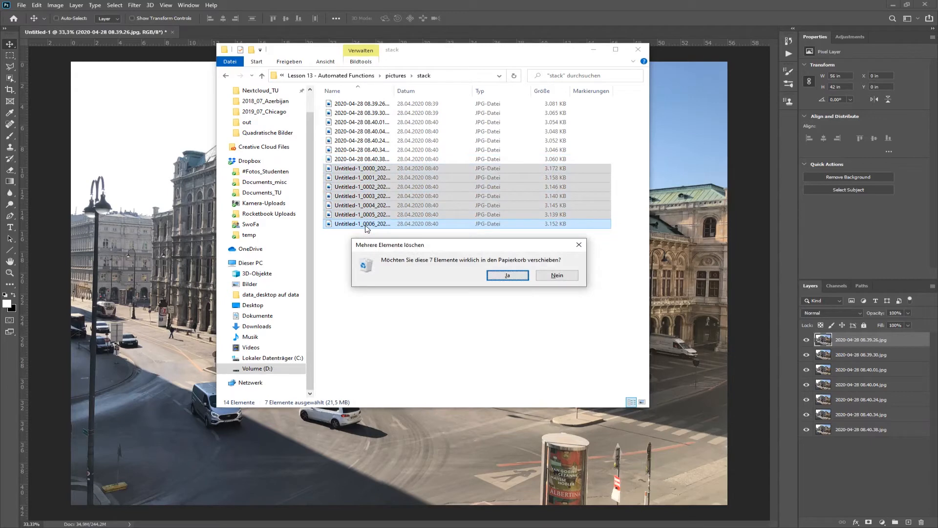
{"action": "key", "text": "Return"}
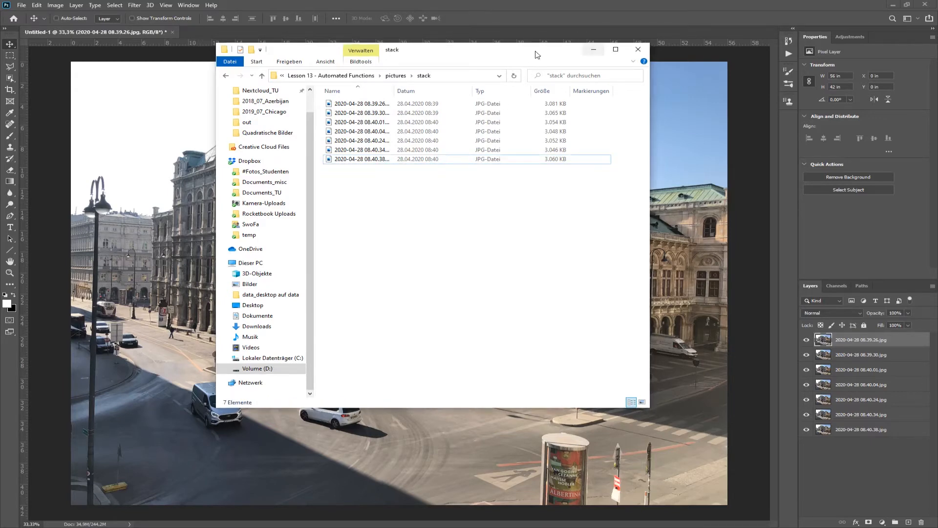
{"action": "left_click_drag", "start_coordinate": [527, 56], "coordinate": [0, 99]}
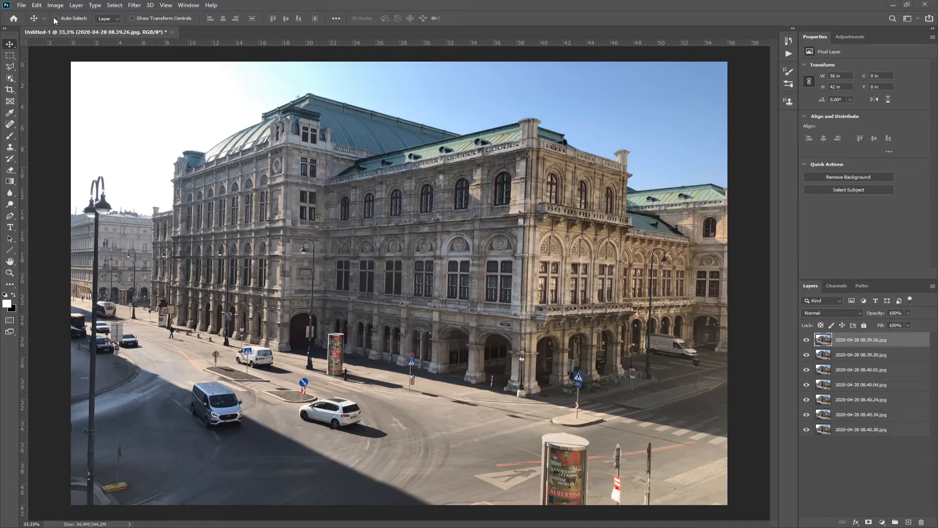
- Open Save for Web (Legacy) for the stacked photo and examine the optimized GIF preview around the street lamps and facades
{"action": "left_click", "coordinate": [21, 5]}
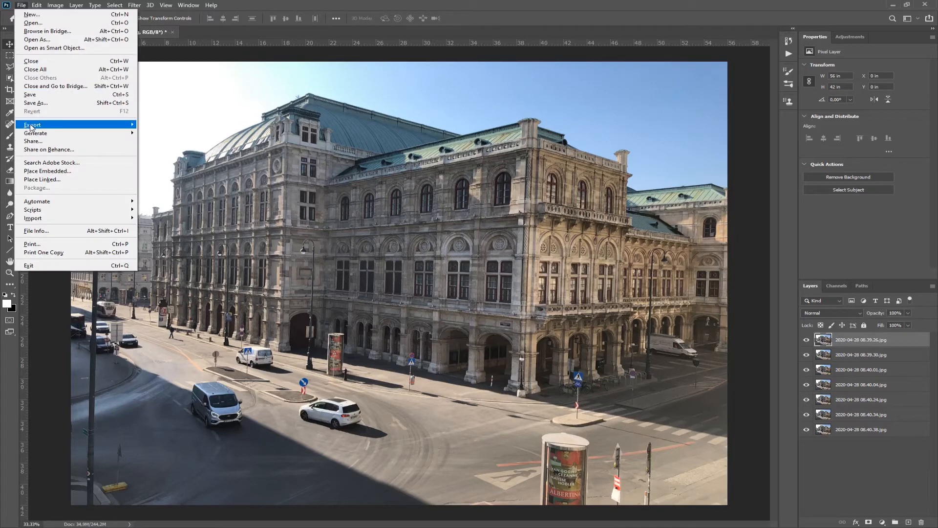
{"action": "mouse_move", "coordinate": [33, 127]}
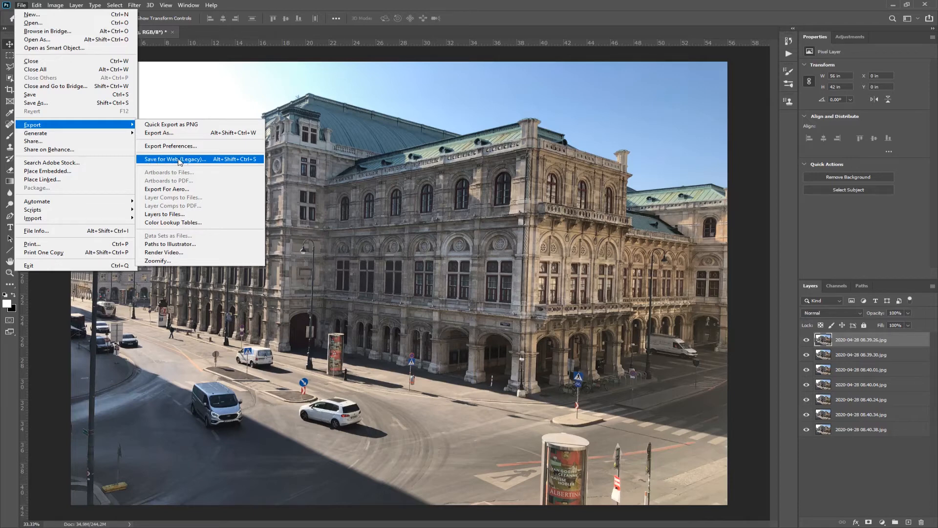
{"action": "left_click", "coordinate": [178, 160]}
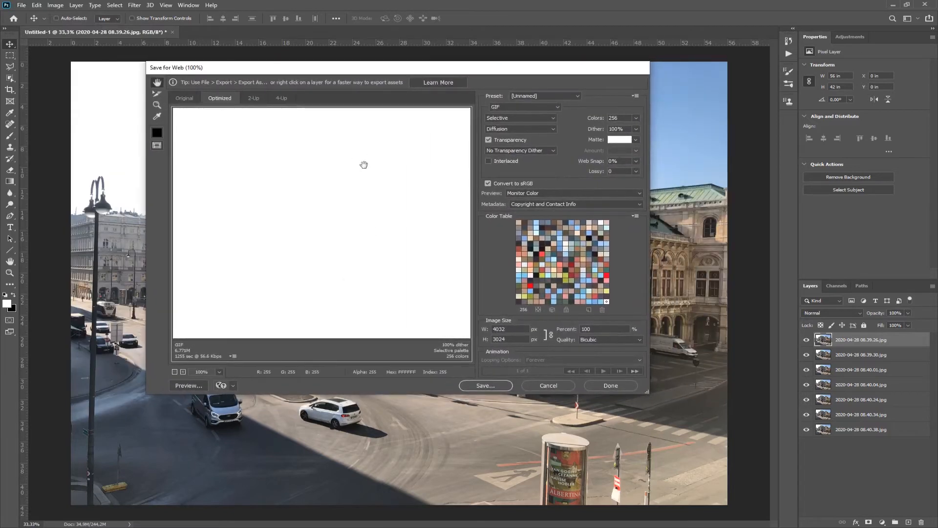
{"action": "scroll", "coordinate": [343, 280], "scroll_direction": "down", "scroll_amount": 12}
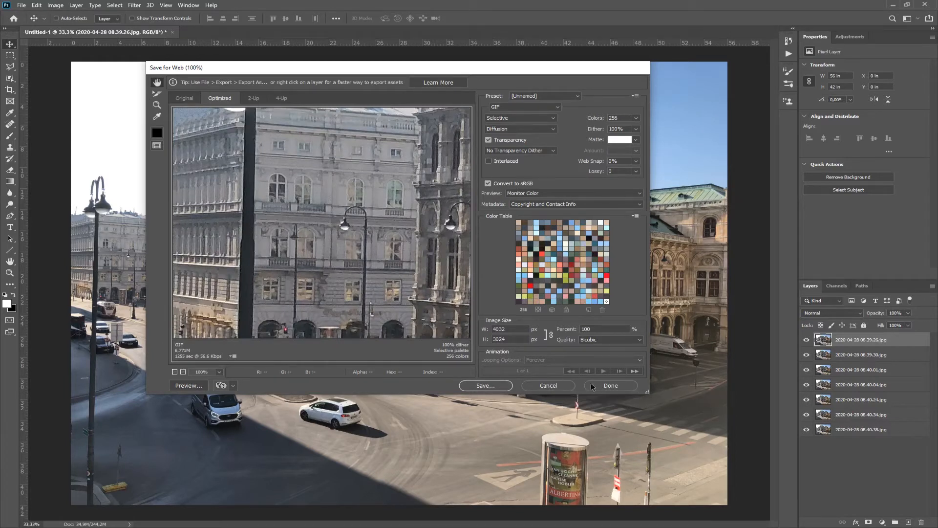
{"action": "scroll", "coordinate": [365, 240], "scroll_direction": "up", "scroll_amount": 3}
{"action": "left_click_drag", "start_coordinate": [366, 240], "coordinate": [365, 281]}
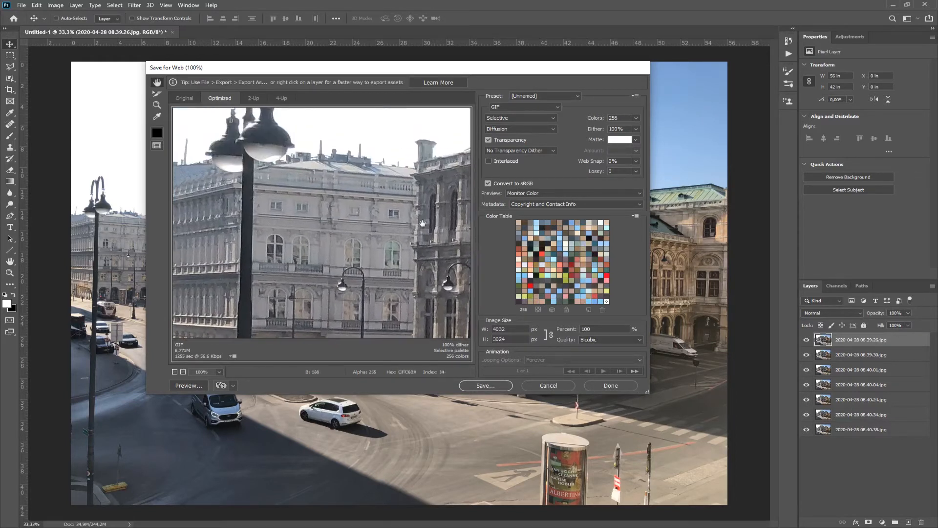
{"action": "left_click_drag", "start_coordinate": [370, 192], "coordinate": [298, 223]}
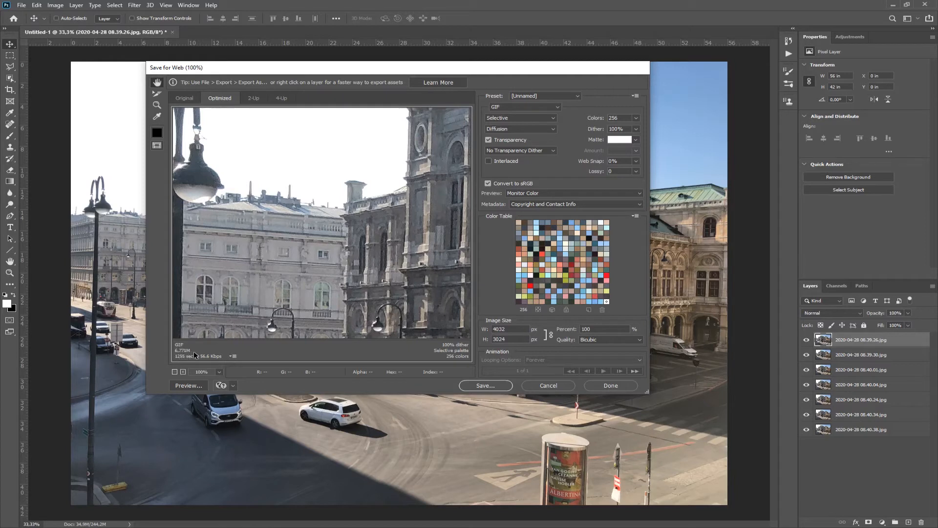
- Set the web export format to JPEG and scale the image size to 50 percent
{"action": "left_click", "coordinate": [517, 108]}
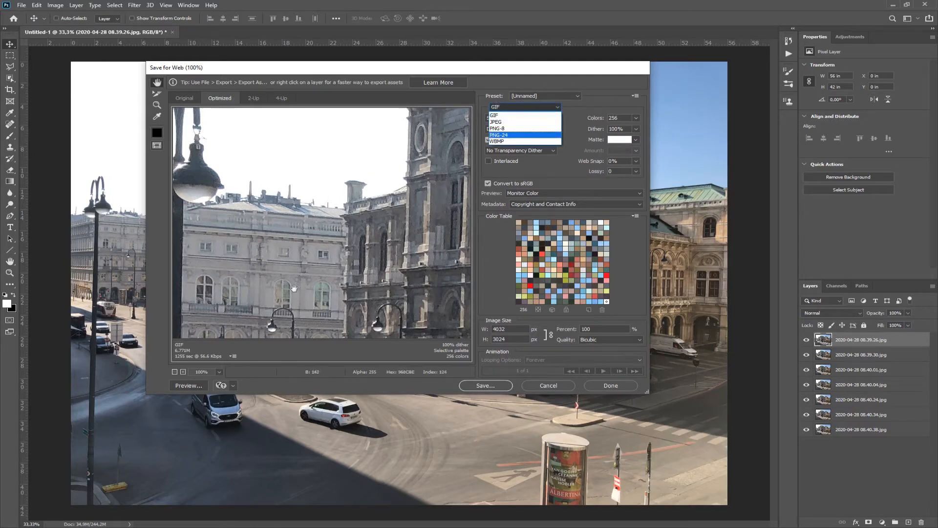
{"action": "left_click", "coordinate": [503, 122]}
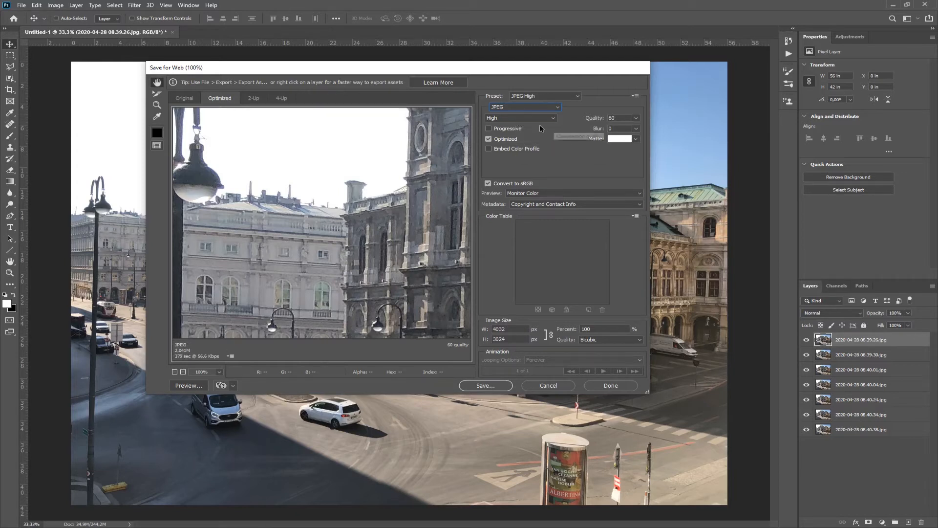
{"action": "double_click", "coordinate": [585, 329]}
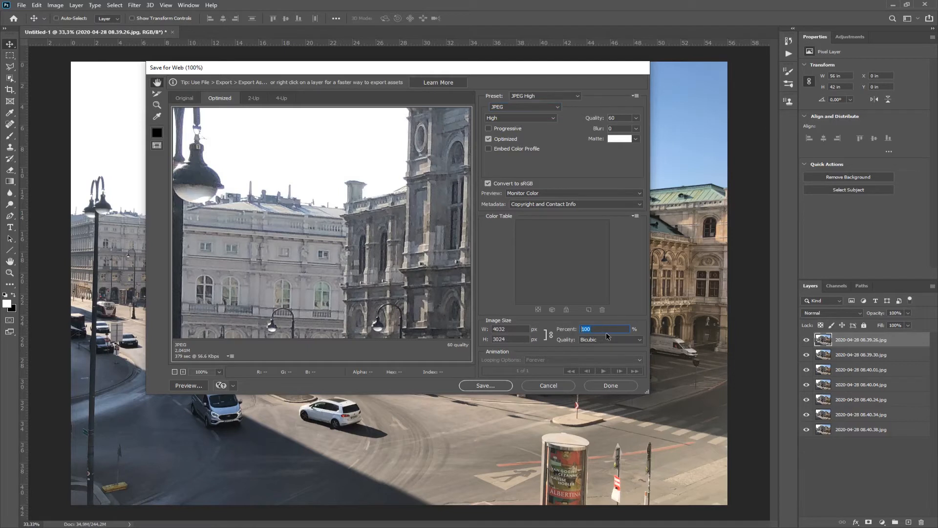
{"action": "type", "text": "50"}
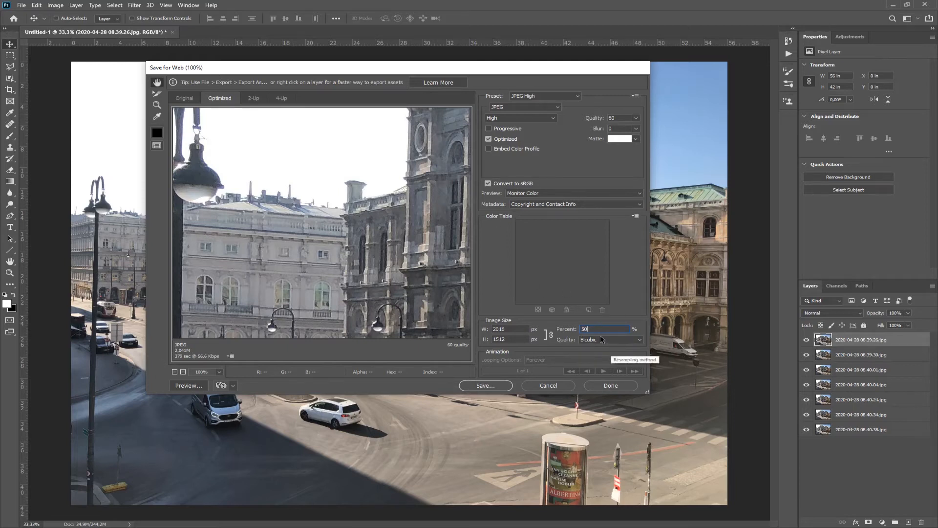
{"action": "left_click", "coordinate": [510, 106]}
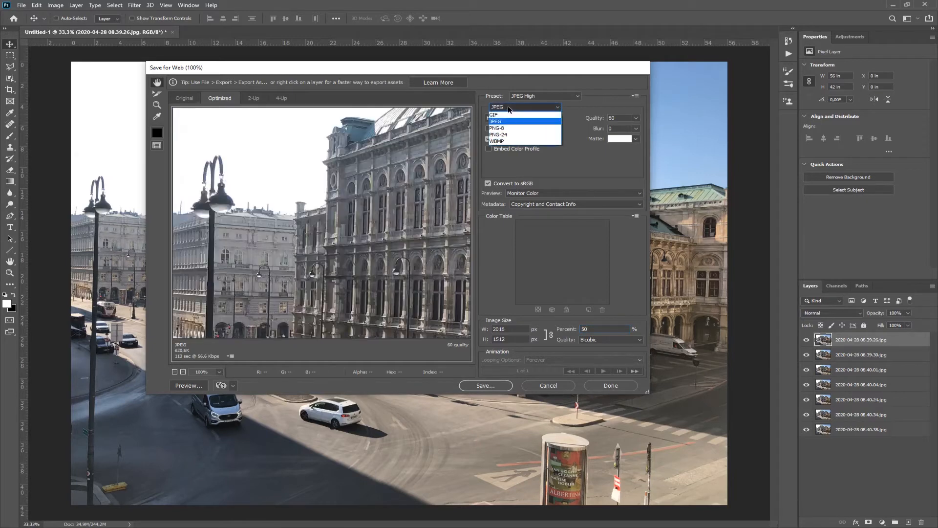
{"action": "left_click", "coordinate": [273, 352]}
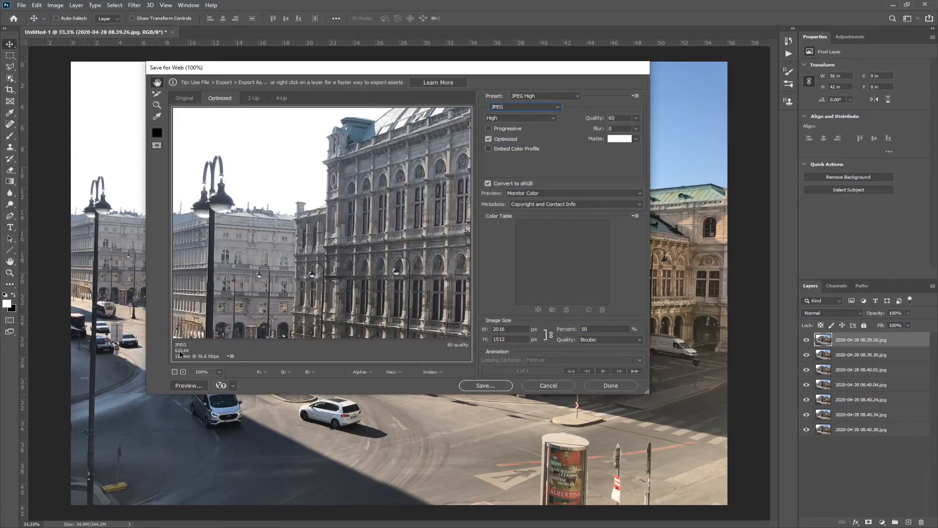
- Switch the web export format to PNG-8 for comparison, and back to GIF
{"action": "left_click", "coordinate": [509, 107]}
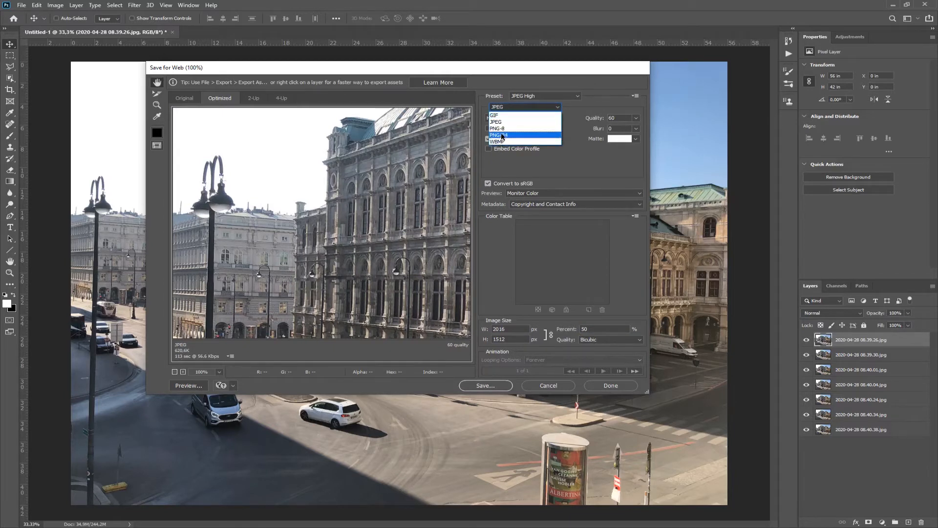
{"action": "left_click", "coordinate": [505, 128]}
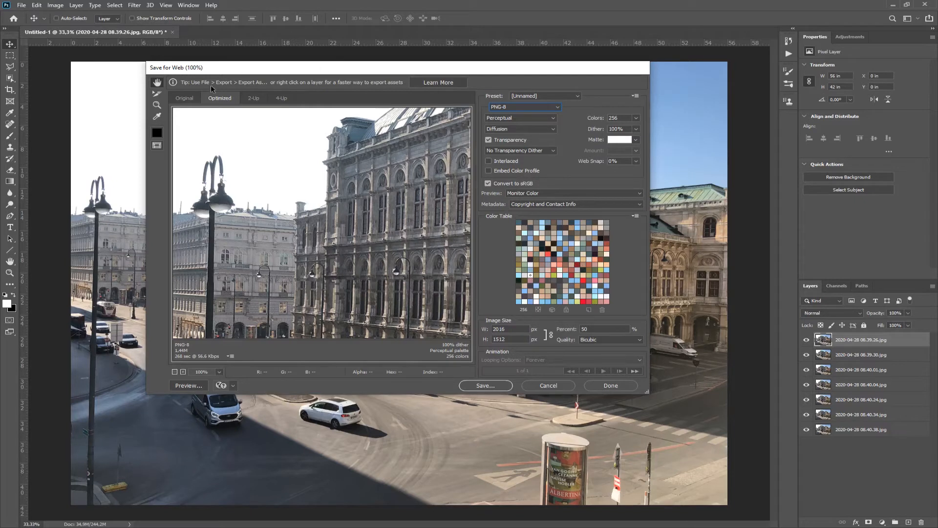
{"action": "left_click", "coordinate": [561, 108]}
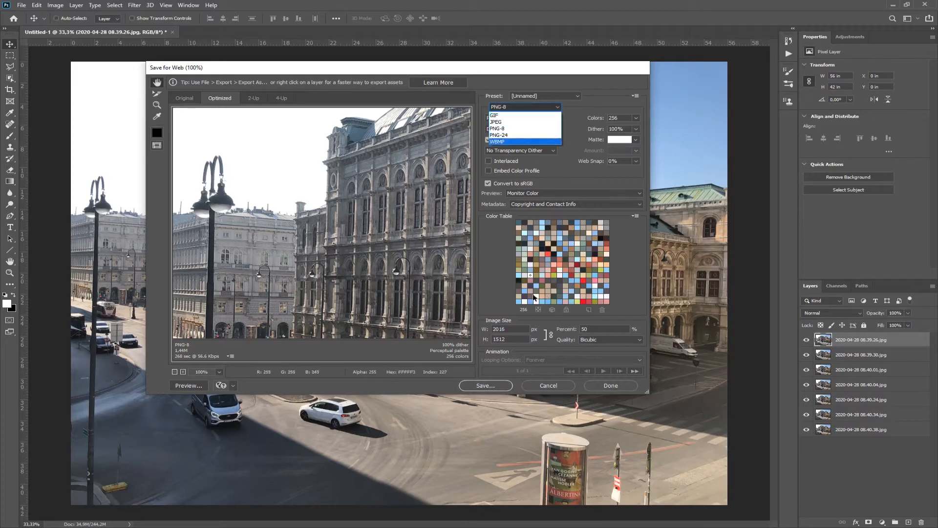
{"action": "left_click", "coordinate": [496, 116]}
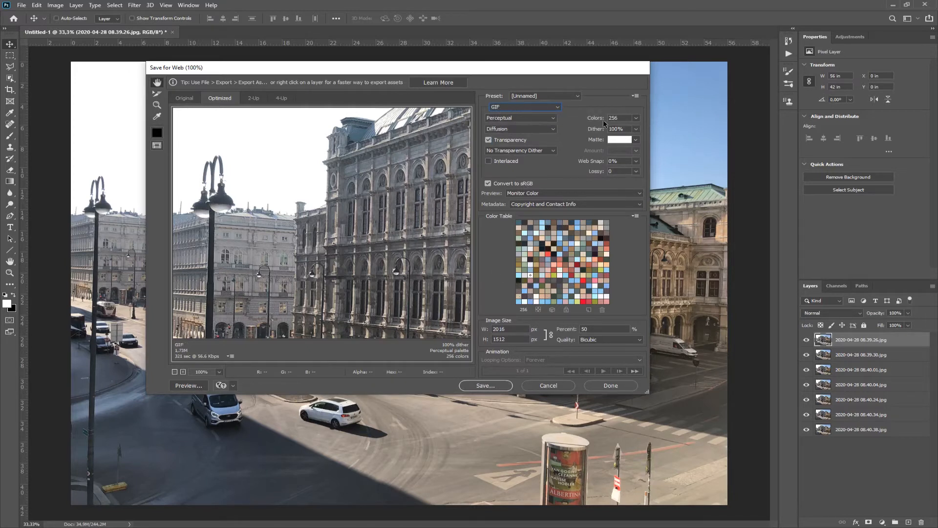
- Reduce the GIF palette to 8 colors and inspect the whole photo in the preview at 33.3%
{"action": "left_click", "coordinate": [635, 118]}
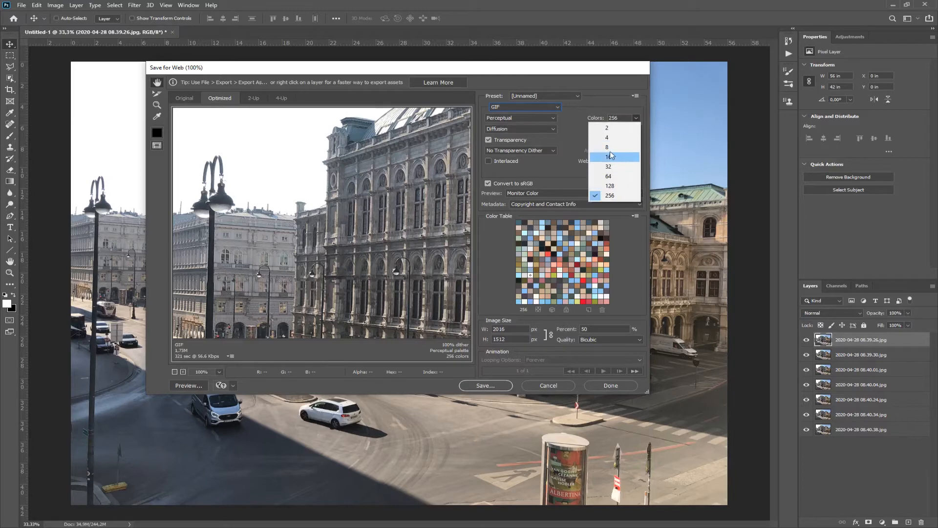
{"action": "left_click", "coordinate": [610, 147]}
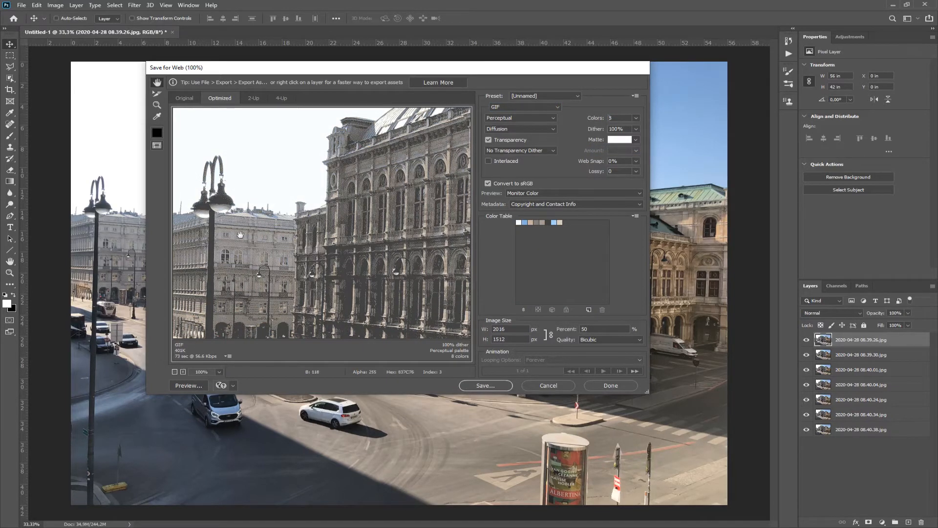
{"action": "left_click_drag", "start_coordinate": [449, 220], "coordinate": [332, 184]}
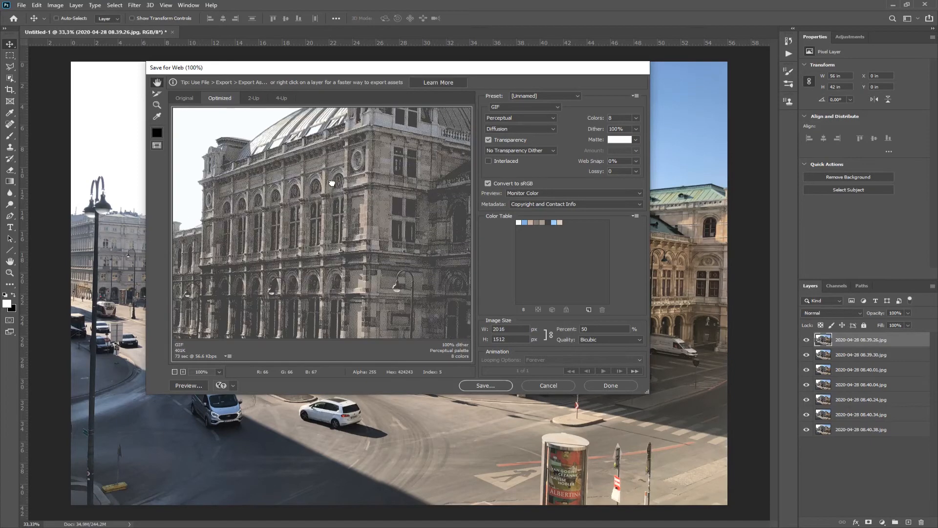
{"action": "scroll", "coordinate": [344, 230], "scroll_direction": "down", "scroll_amount": 1}
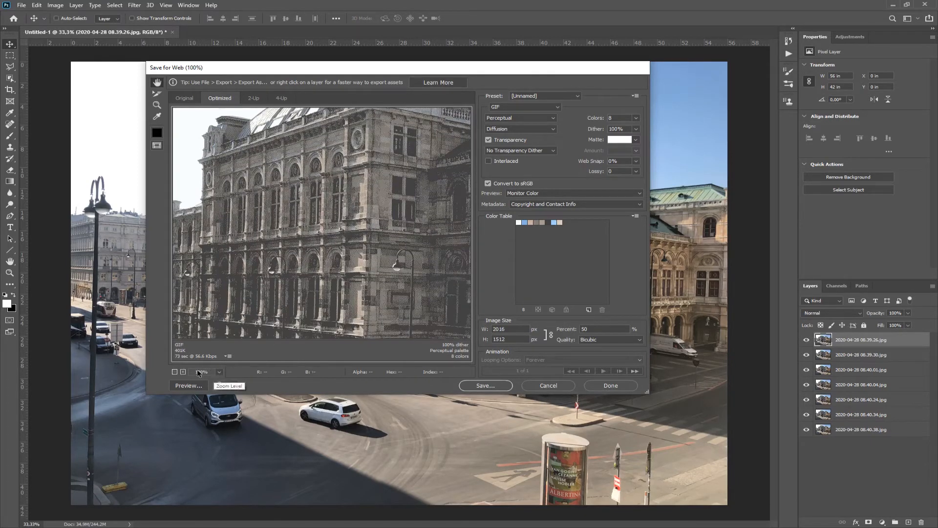
{"action": "left_click", "coordinate": [174, 372]}
{"action": "left_click", "coordinate": [175, 373]}
{"action": "left_click", "coordinate": [175, 372]}
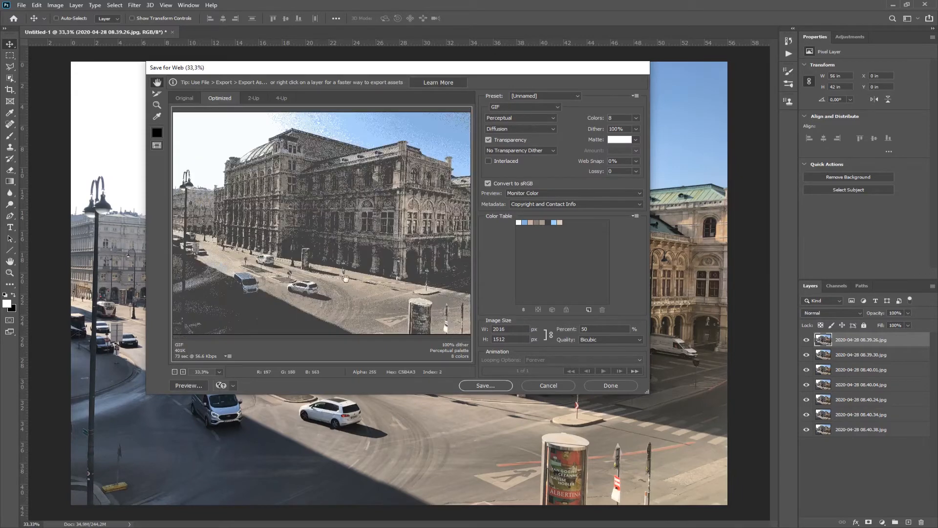
- Try GIF palettes of 4, 2 and 16 colors, and leave Save for Web without exporting
{"action": "left_click", "coordinate": [636, 118]}
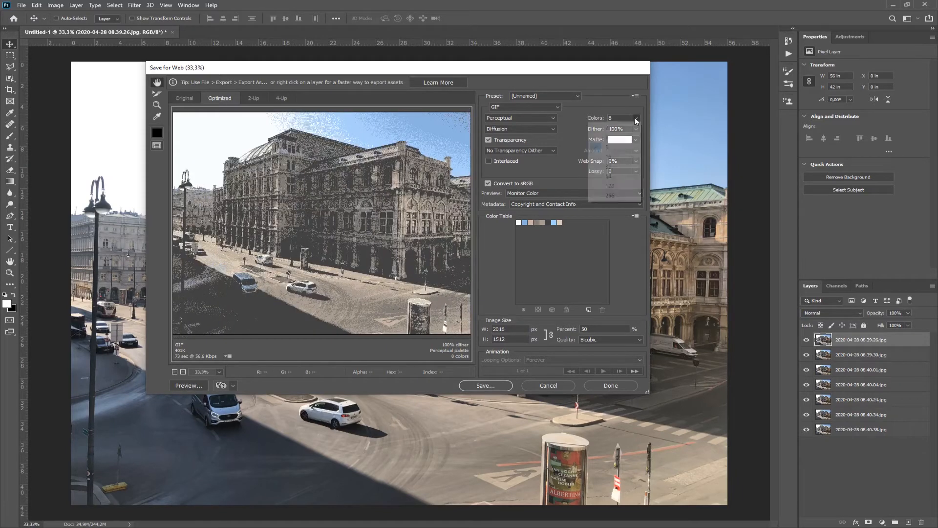
{"action": "left_click", "coordinate": [613, 138]}
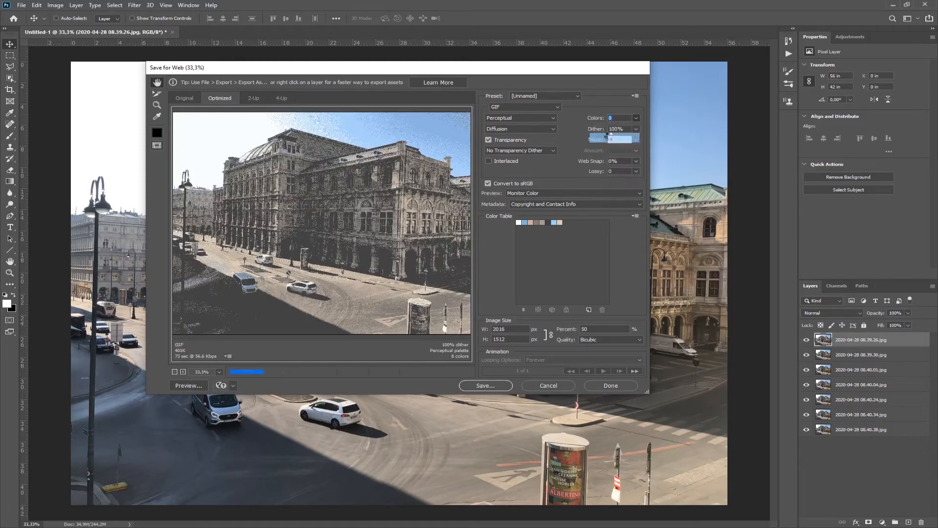
{"action": "left_click", "coordinate": [635, 118]}
{"action": "left_click", "coordinate": [618, 128]}
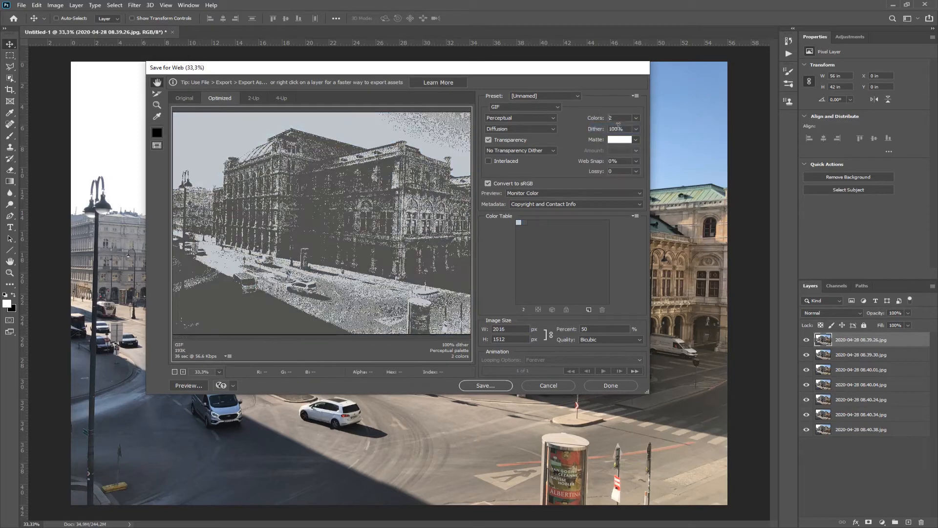
{"action": "left_click", "coordinate": [635, 118]}
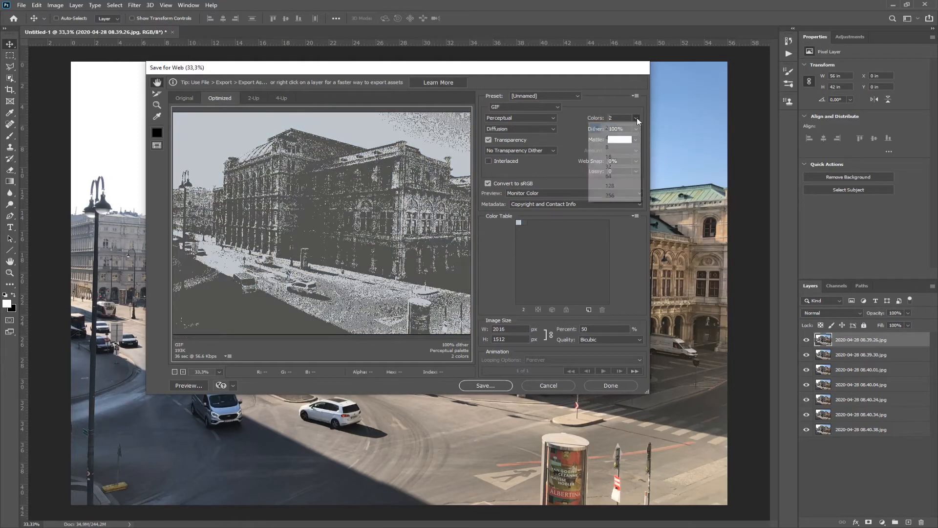
{"action": "left_click", "coordinate": [609, 157]}
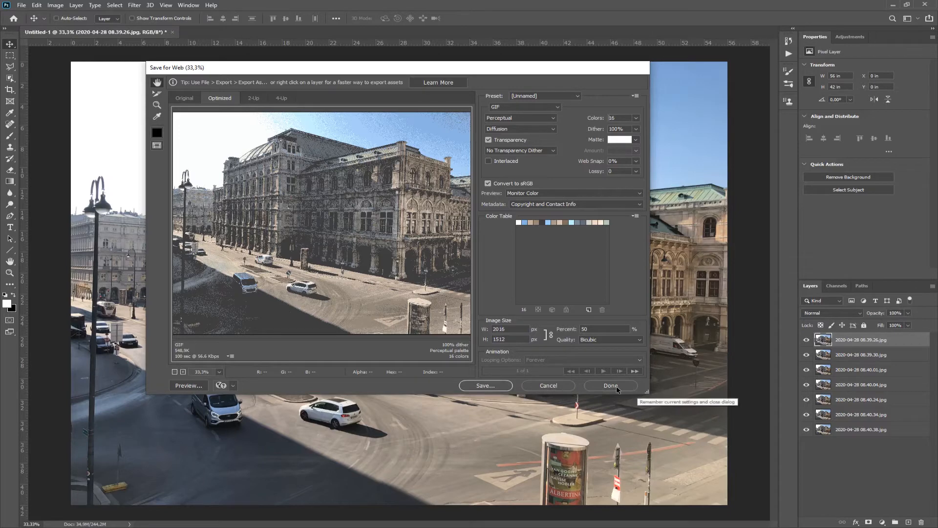
{"action": "left_click", "coordinate": [552, 385]}
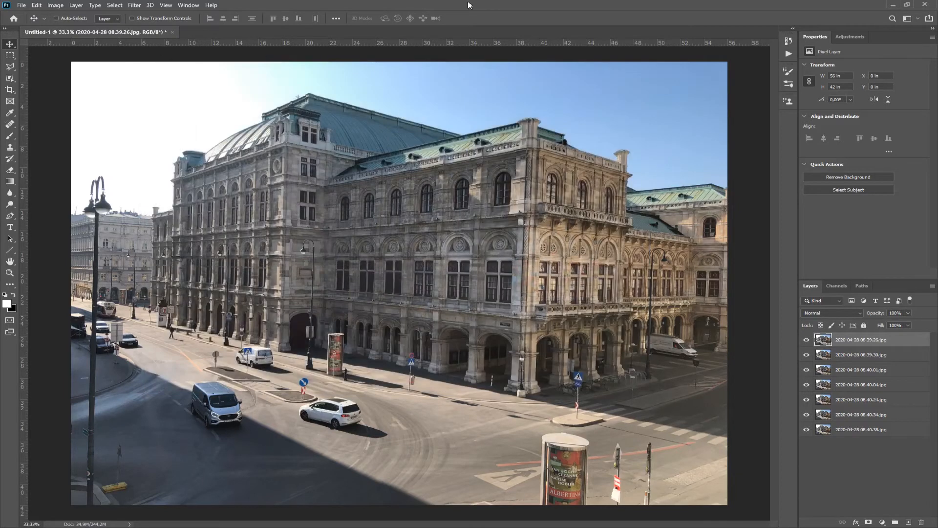
- Close the Untitled-1 document without saving its changes
{"action": "left_click", "coordinate": [172, 32]}
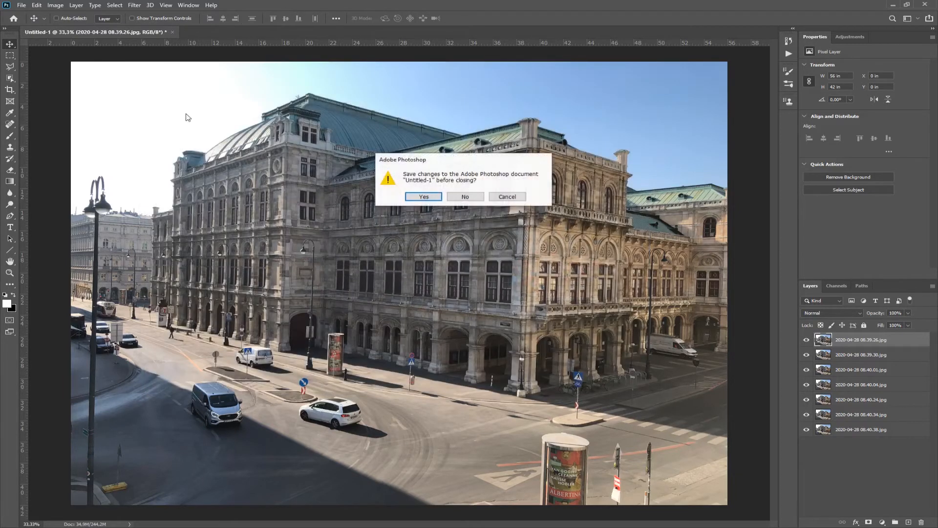
{"action": "left_click", "coordinate": [459, 198]}
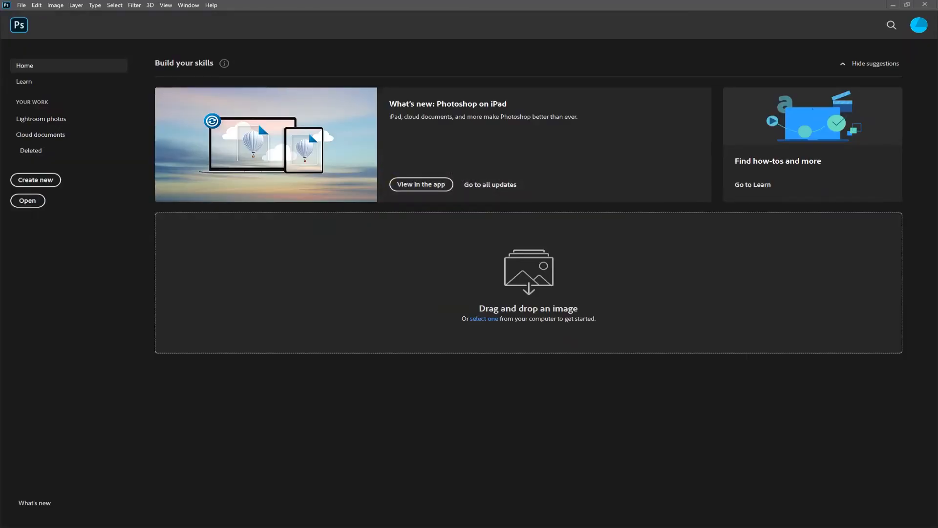
- Open the JPG photos from the batch edit folder in File Explorer as separate Photoshop documents
{"action": "left_click_drag", "start_coordinate": [0, 98], "coordinate": [185, 107]}
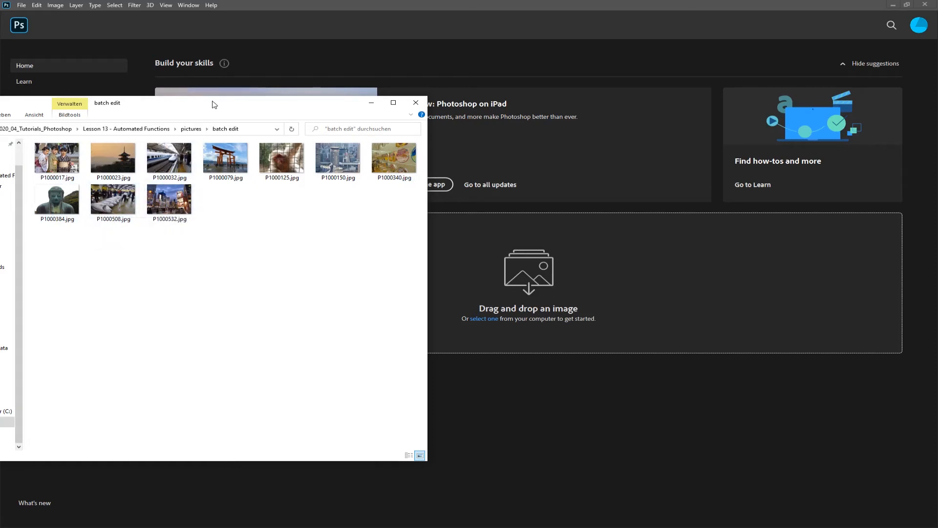
{"action": "left_click_drag", "start_coordinate": [214, 104], "coordinate": [0, 85]}
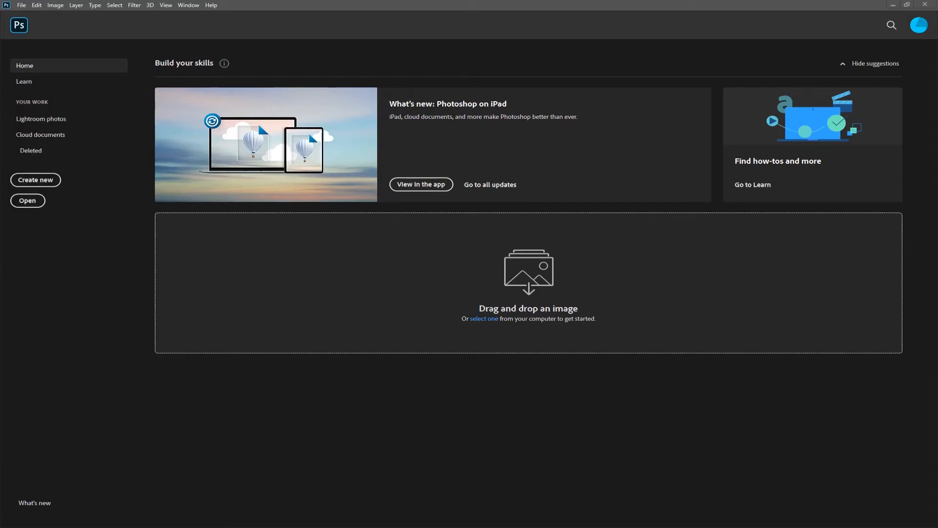
{"action": "left_click_drag", "start_coordinate": [0, 85], "coordinate": [353, 305]}
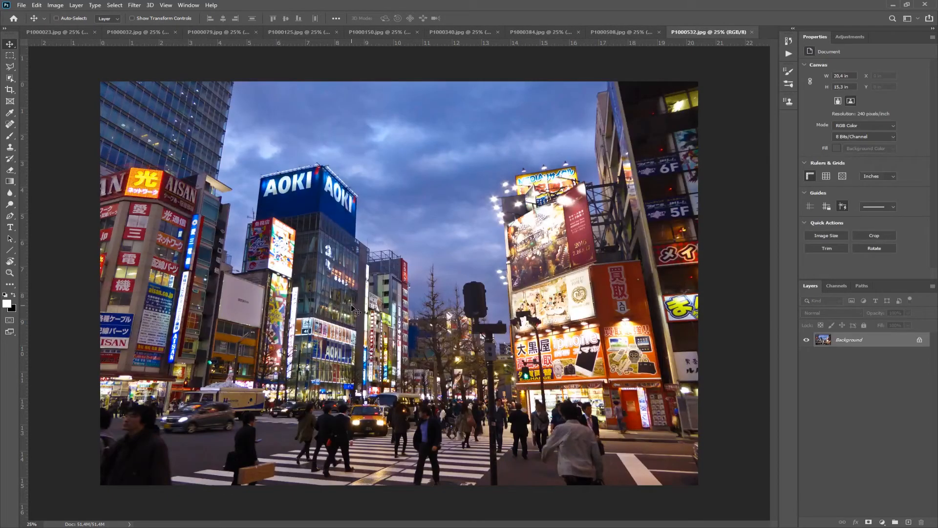
- Bring P1000023.jpg to the front and check its pixel dimensions in Image Size without resizing it
{"action": "left_click", "coordinate": [42, 31]}
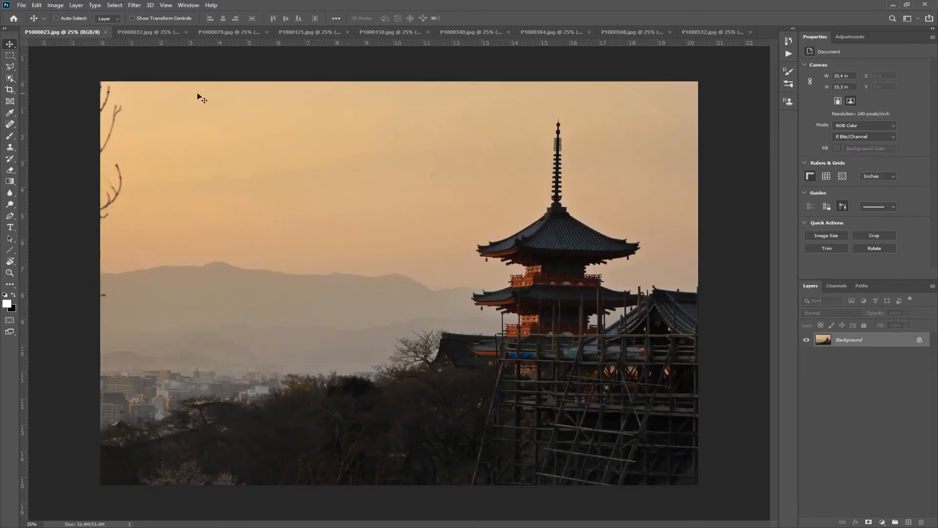
{"action": "left_click", "coordinate": [55, 5]}
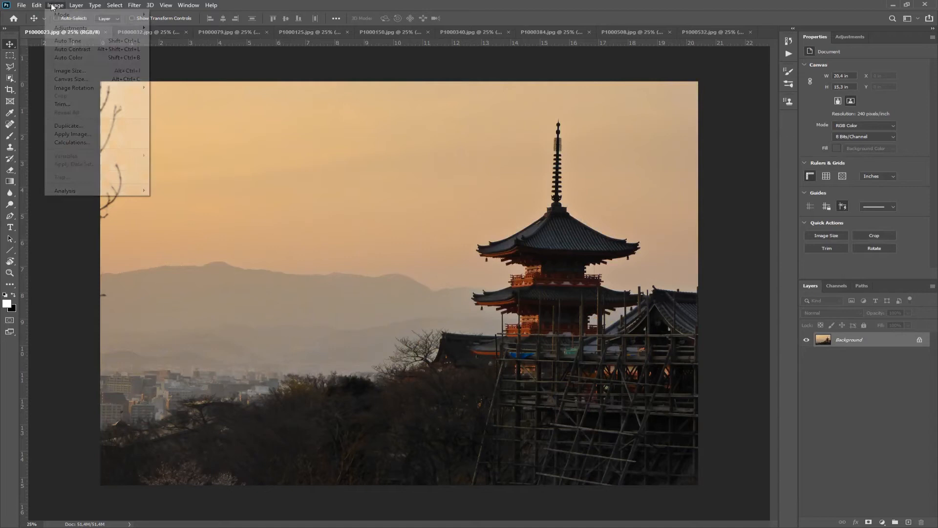
{"action": "left_click", "coordinate": [65, 75]}
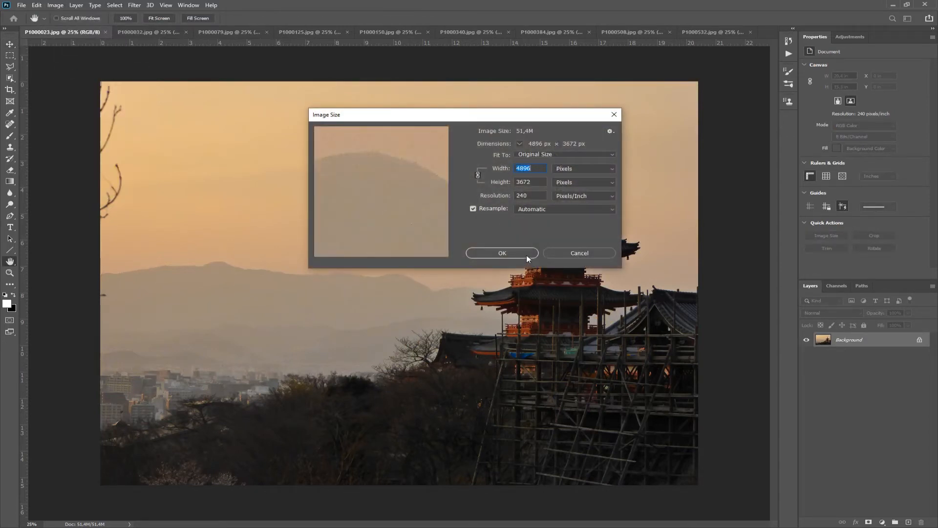
{"action": "left_click", "coordinate": [571, 252]}
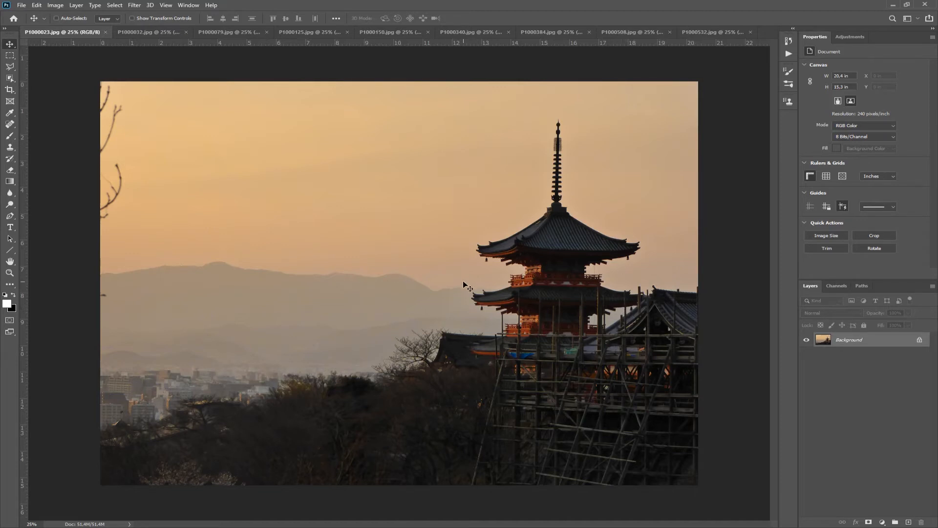
- Show the Actions panel, collapse the Default Actions set and select the 3d_map_generator set
{"action": "left_click", "coordinate": [789, 54]}
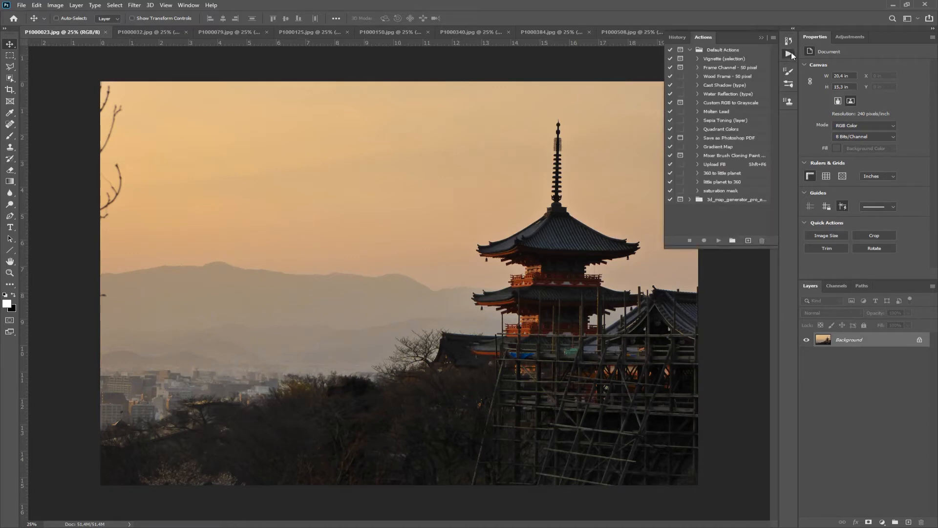
{"action": "left_click", "coordinate": [293, 51]}
{"action": "left_click", "coordinate": [188, 5]}
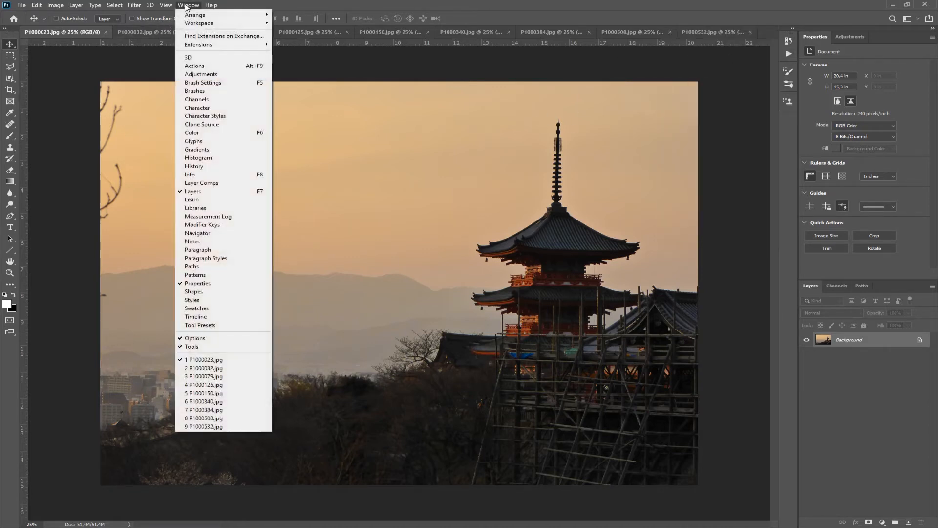
{"action": "left_click", "coordinate": [194, 65]}
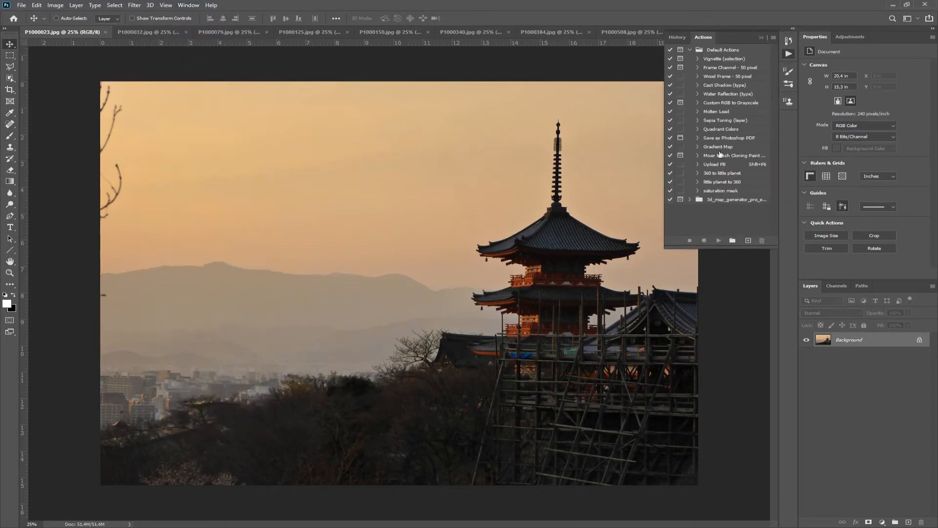
{"action": "left_click", "coordinate": [715, 201]}
{"action": "left_click", "coordinate": [689, 50]}
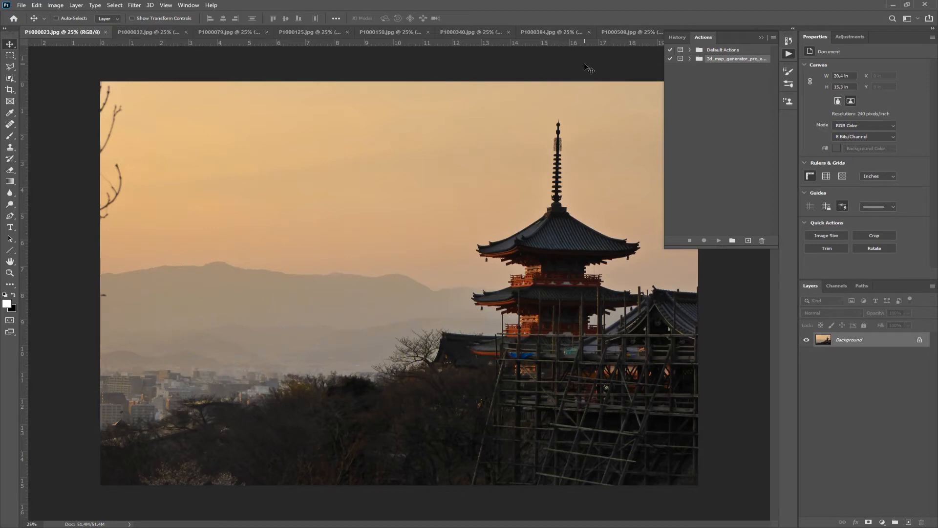
- Switch to File Explorer, delete the photo ending in 17.jpg from the batch edit folder, and put the window away
{"action": "left_click_drag", "start_coordinate": [0, 98], "coordinate": [76, 98]}
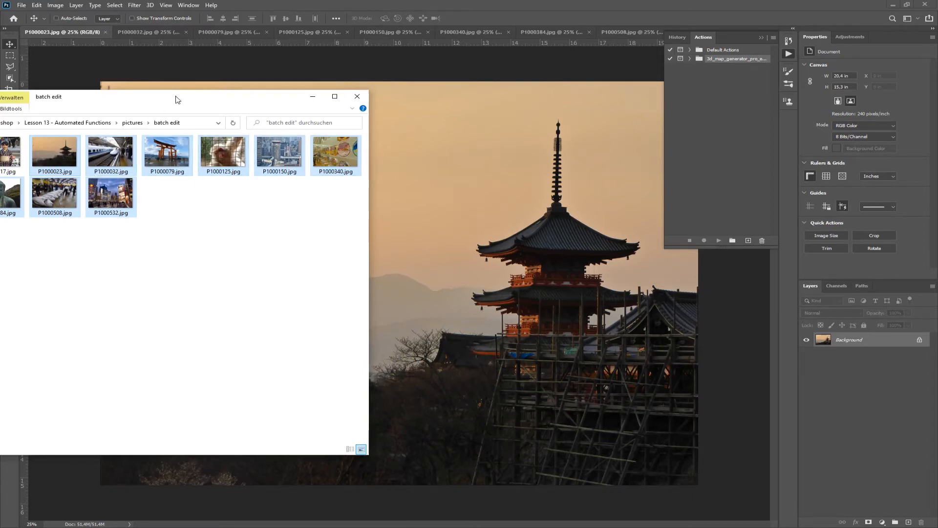
{"action": "left_click_drag", "start_coordinate": [176, 97], "coordinate": [0, 75]}
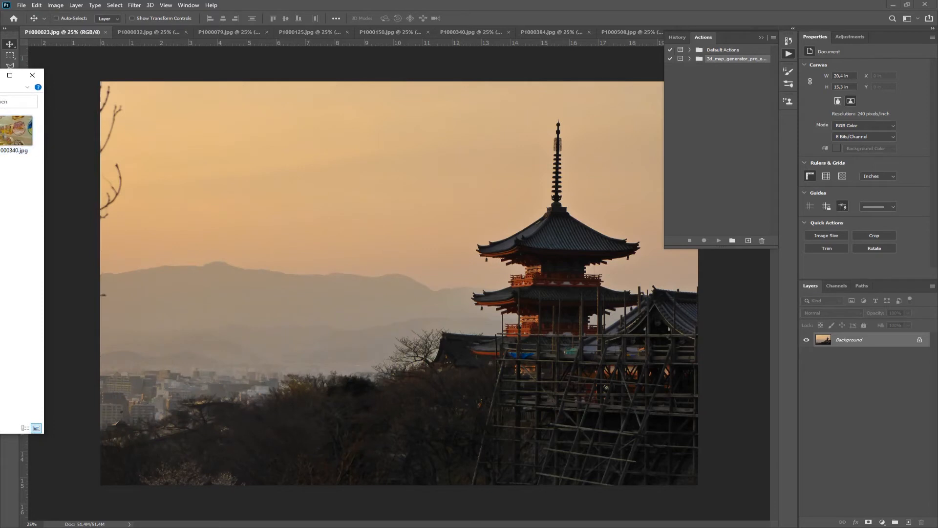
{"action": "key", "text": "Delete"}
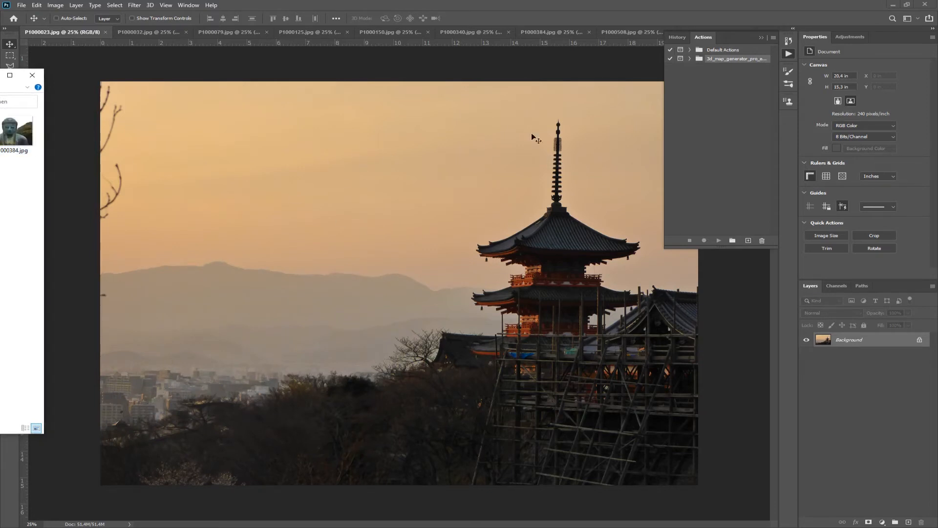
{"action": "key", "text": "alt+F4"}
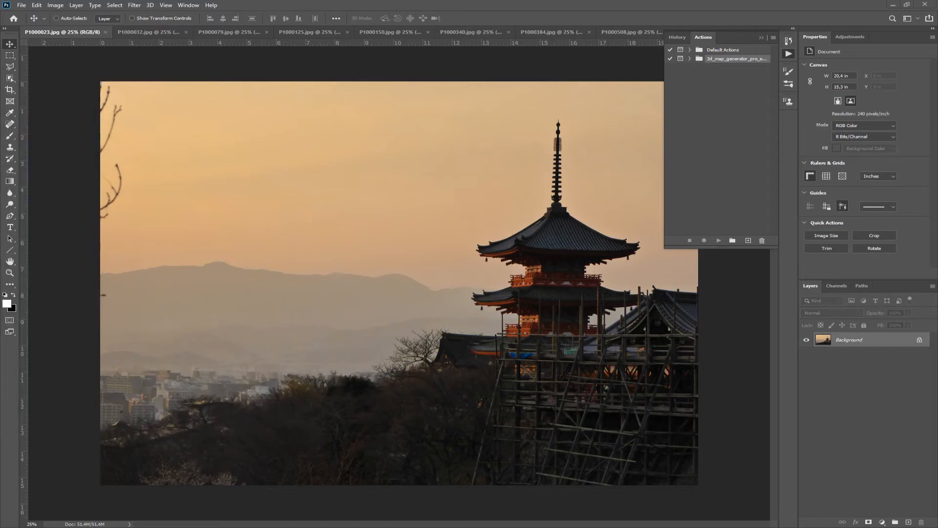
- Create an action named "rezize for facebook" in the 3d_map_generator set with no function key, and start recording it
{"action": "left_click", "coordinate": [748, 241]}
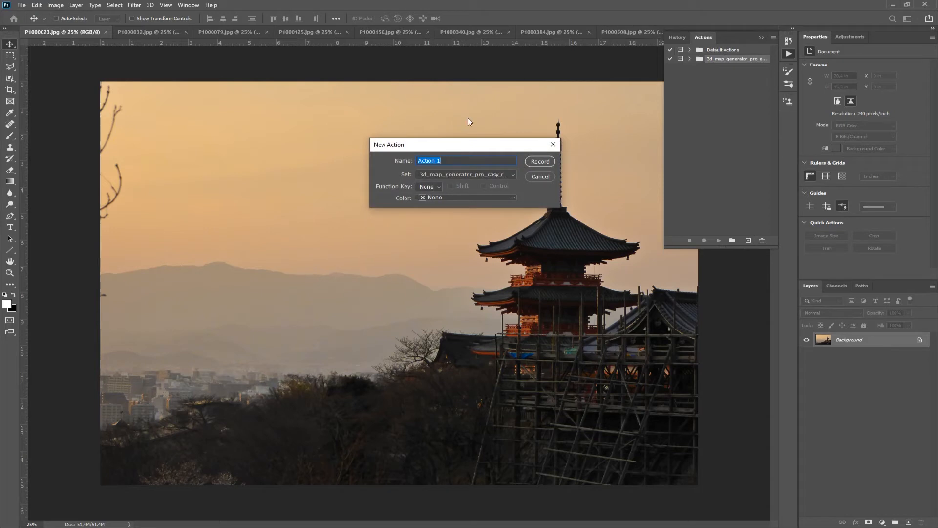
{"action": "type", "text": "rezize for facebook"}
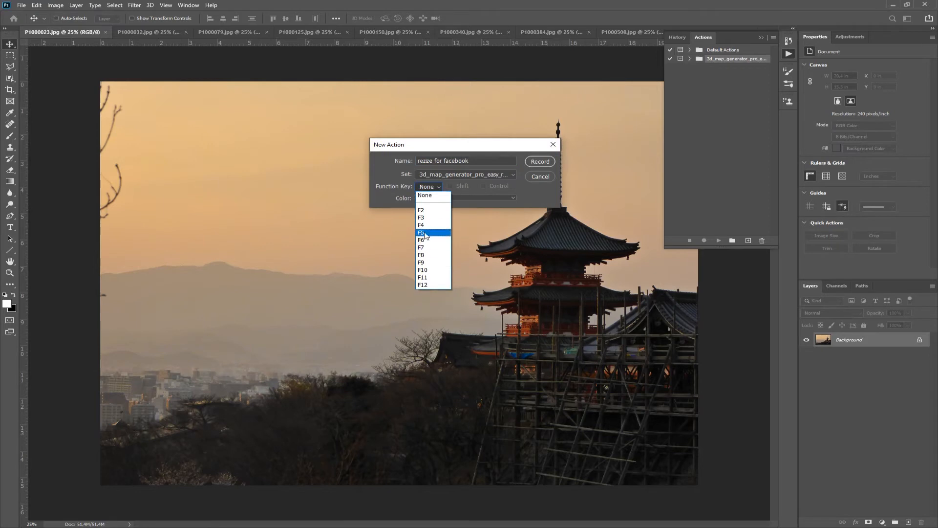
{"action": "left_click", "coordinate": [439, 193]}
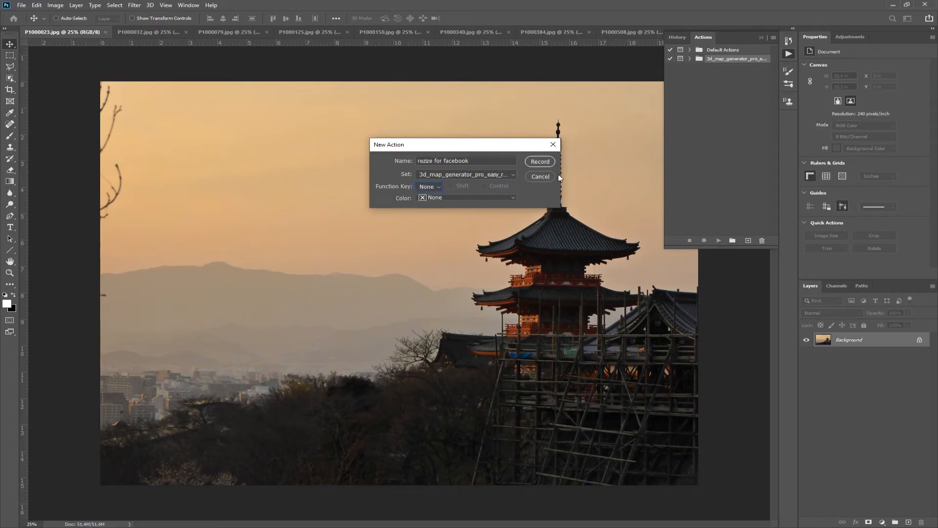
{"action": "left_click", "coordinate": [542, 163]}
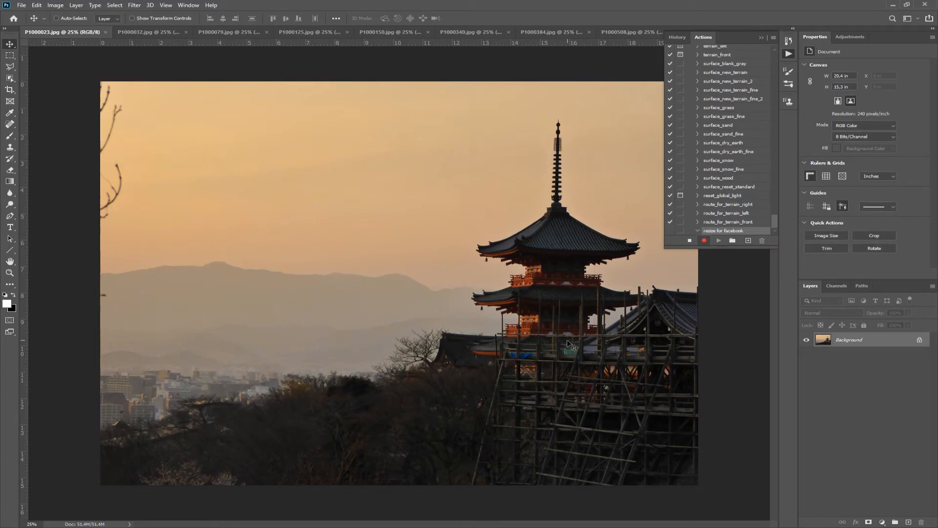
- Record resizing the photo to a width of 1200 pixels with proportions kept and automatic resampling
{"action": "left_click", "coordinate": [56, 6]}
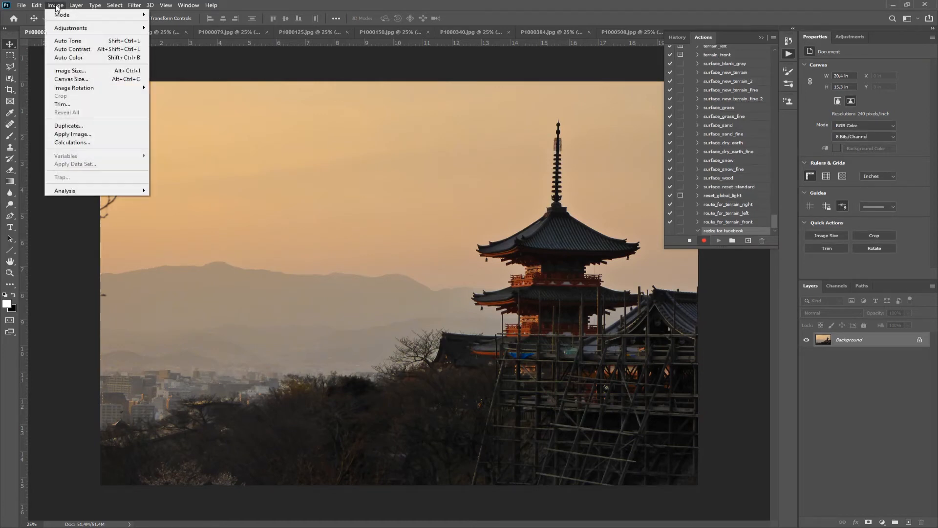
{"action": "left_click", "coordinate": [68, 72]}
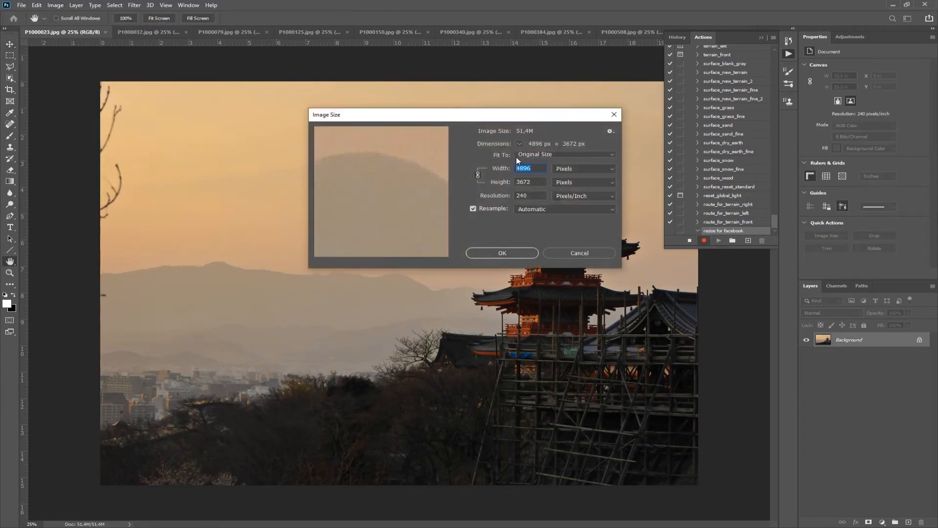
{"action": "type", "text": "1200"}
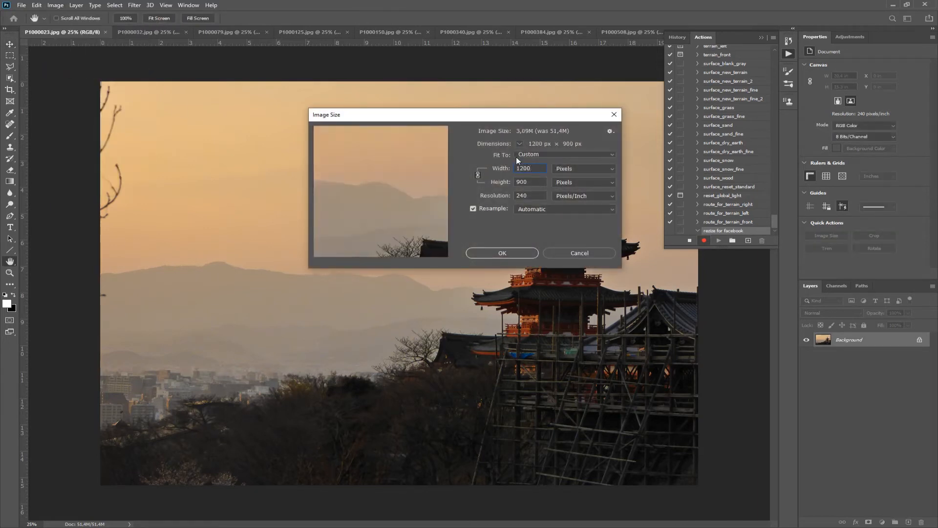
{"action": "left_click", "coordinate": [508, 252]}
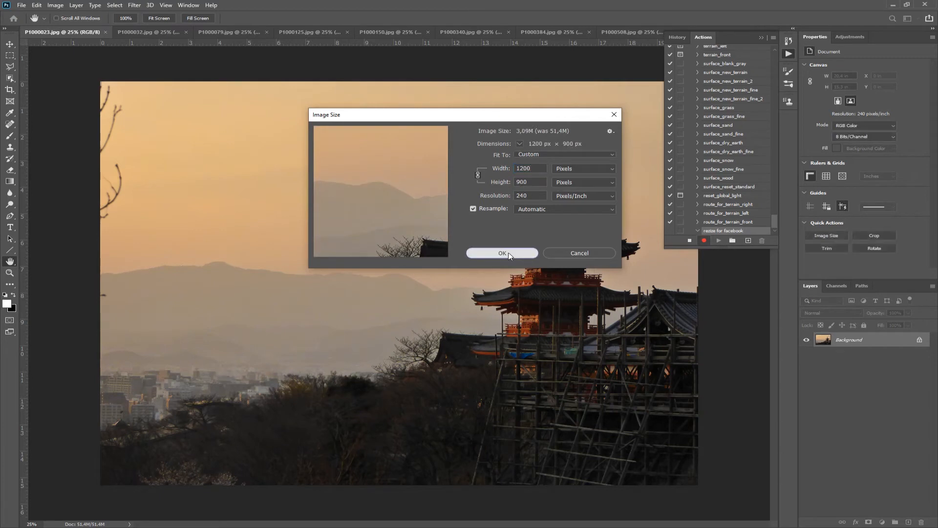
- Add the horizontal text "my image" over the lower right part of the photo and set its size to 36 pt
{"action": "left_click", "coordinate": [11, 273]}
{"action": "left_click", "coordinate": [395, 282]}
{"action": "left_click", "coordinate": [395, 282]}
{"action": "left_click", "coordinate": [395, 283]}
{"action": "left_click", "coordinate": [396, 283]}
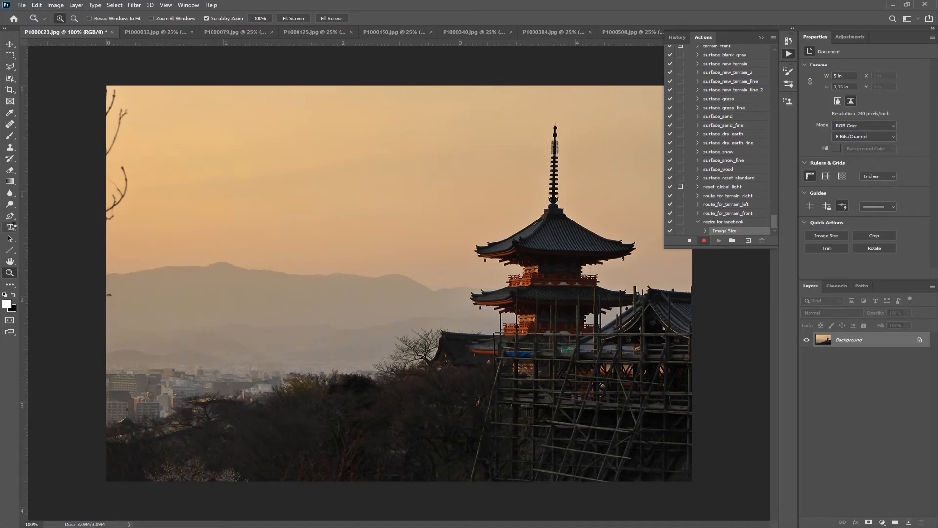
{"action": "left_click", "coordinate": [10, 227]}
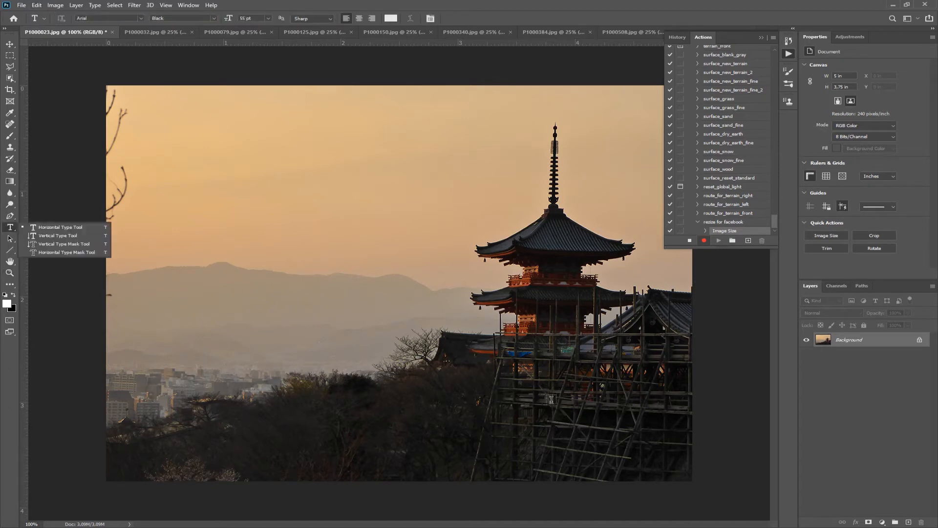
{"action": "left_click", "coordinate": [369, 436]}
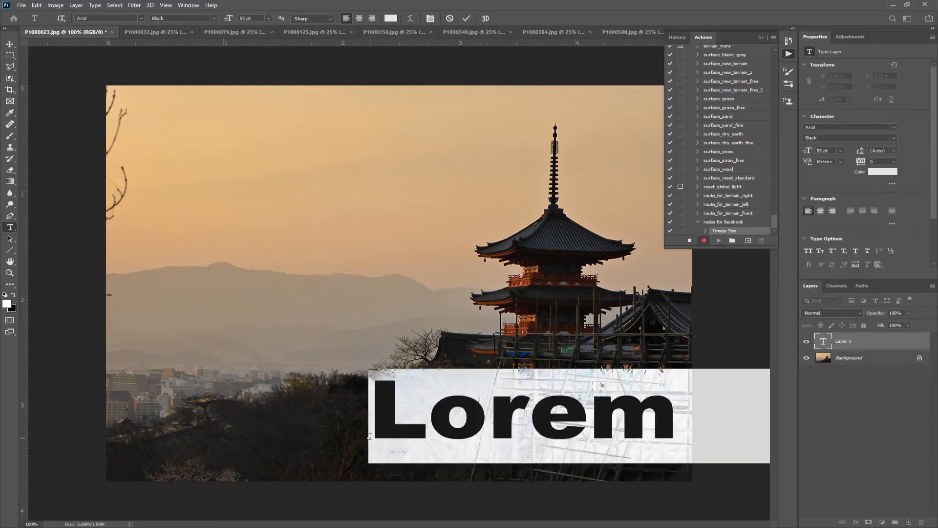
{"action": "type", "text": "my ima"}
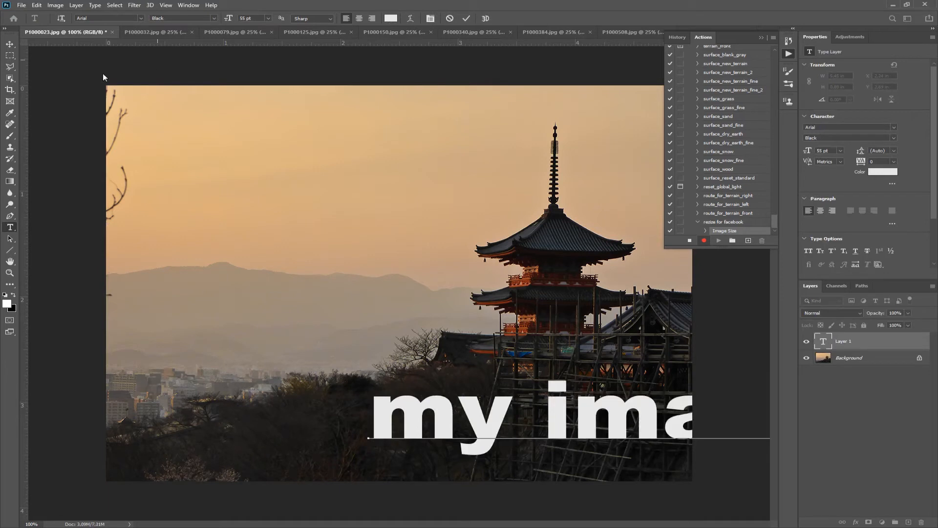
{"action": "key", "text": "ctrl+a"}
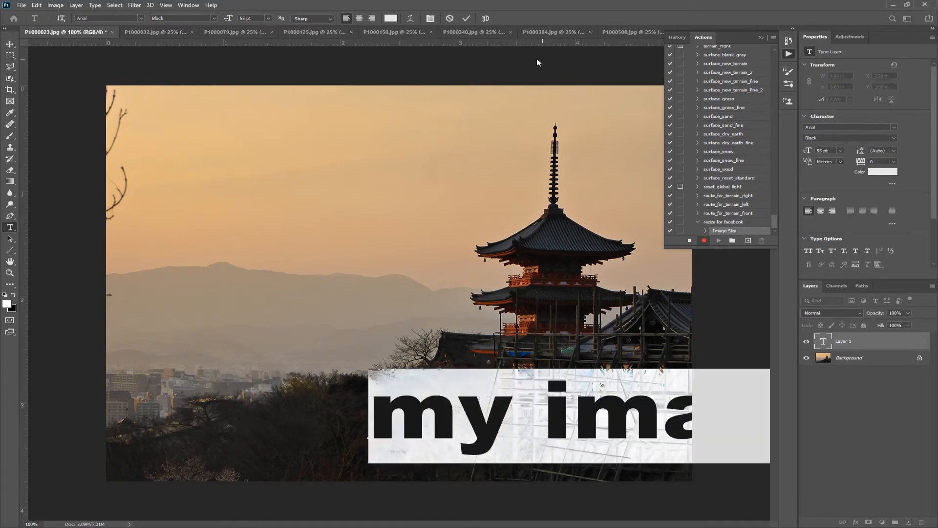
{"action": "left_click", "coordinate": [271, 20]}
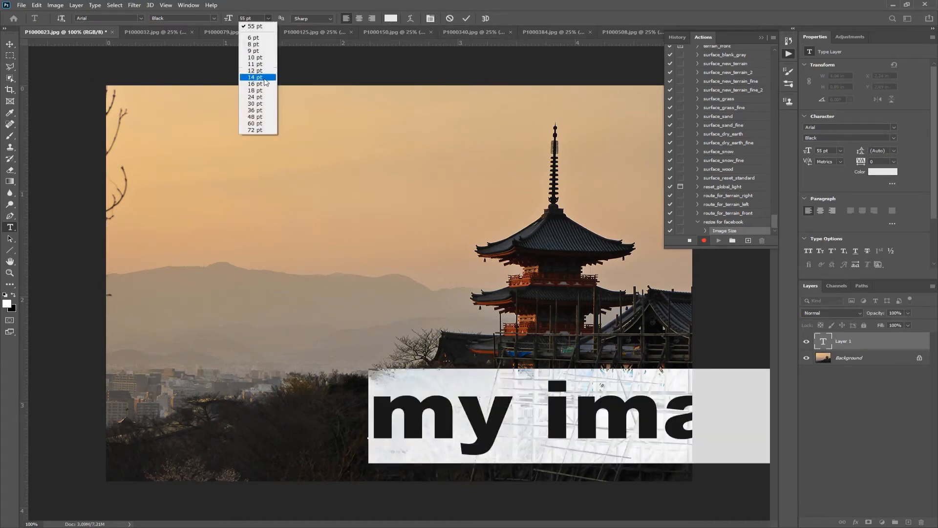
{"action": "left_click", "coordinate": [254, 110]}
{"action": "left_click", "coordinate": [10, 44]}
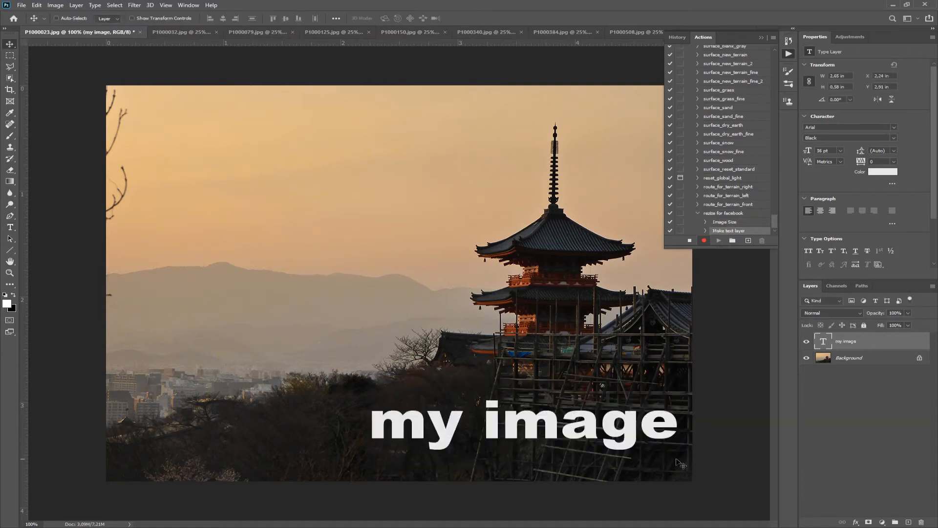
- Move the "my image" text down close to the photo's lower edge and reduce its layer opacity to 15%
{"action": "left_click_drag", "start_coordinate": [620, 425], "coordinate": [619, 450]}
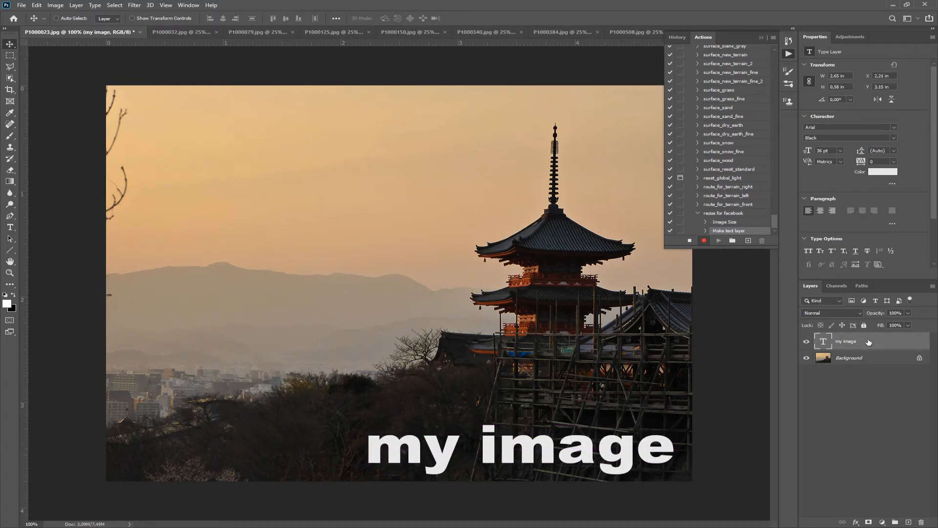
{"action": "left_click", "coordinate": [908, 313]}
{"action": "left_click_drag", "start_coordinate": [887, 325], "coordinate": [869, 324]}
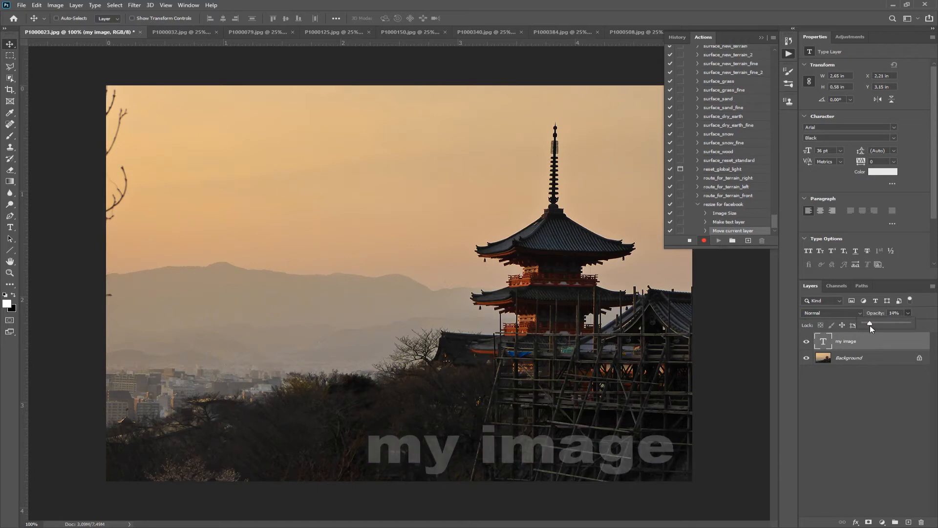
- Give the "my image" text layer a drop shadow in Multiply blend mode and flatten the image
{"action": "left_click", "coordinate": [857, 522]}
{"action": "left_click", "coordinate": [872, 517]}
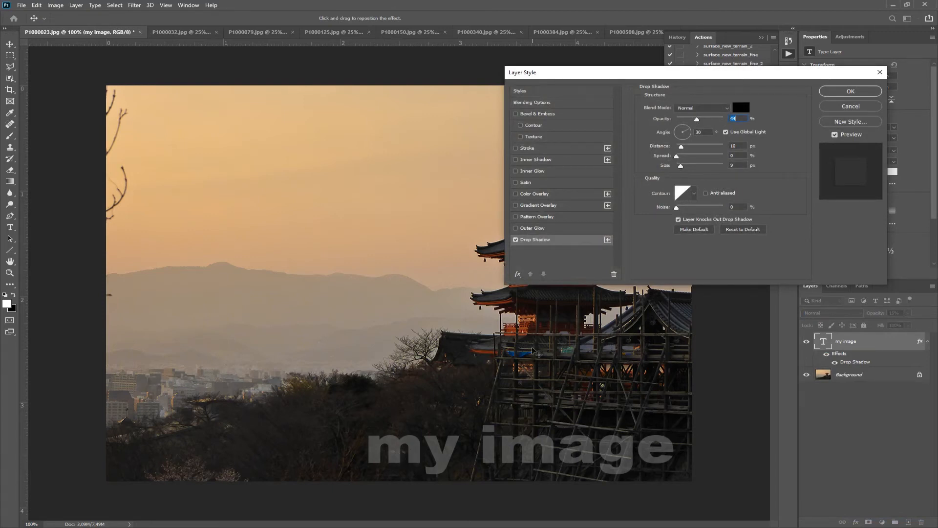
{"action": "left_click", "coordinate": [694, 109]}
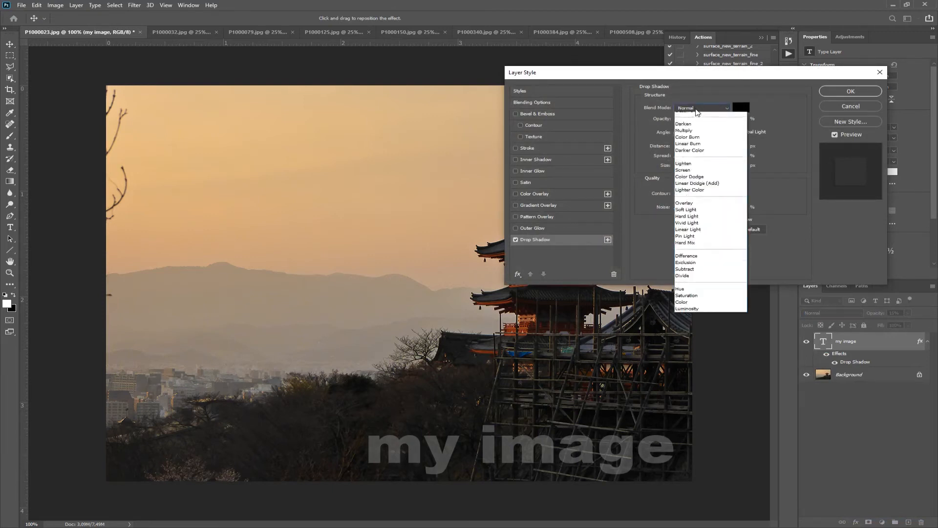
{"action": "left_click", "coordinate": [691, 143]}
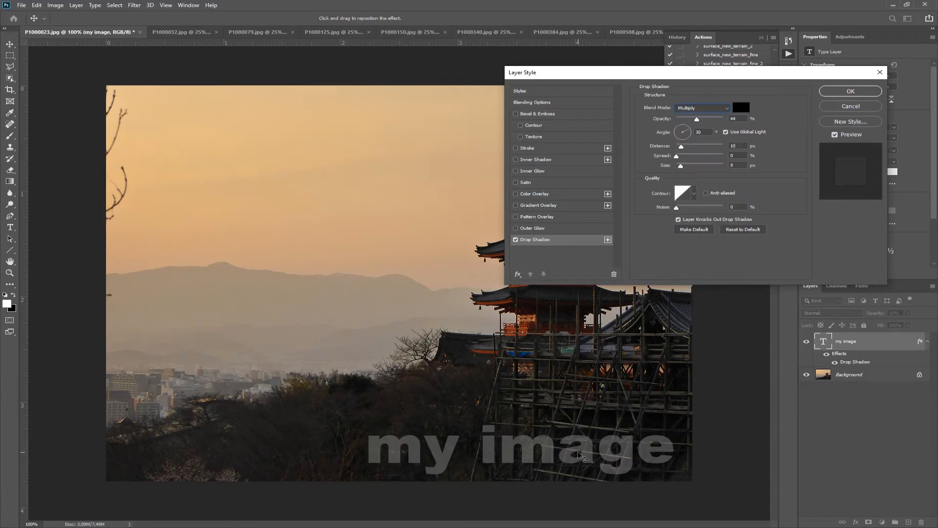
{"action": "left_click", "coordinate": [843, 92]}
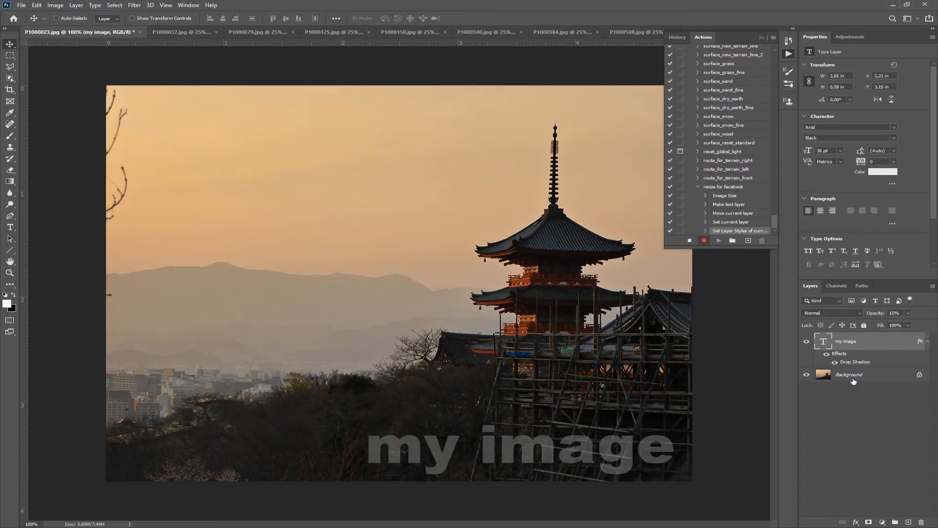
{"action": "left_click", "coordinate": [76, 6]}
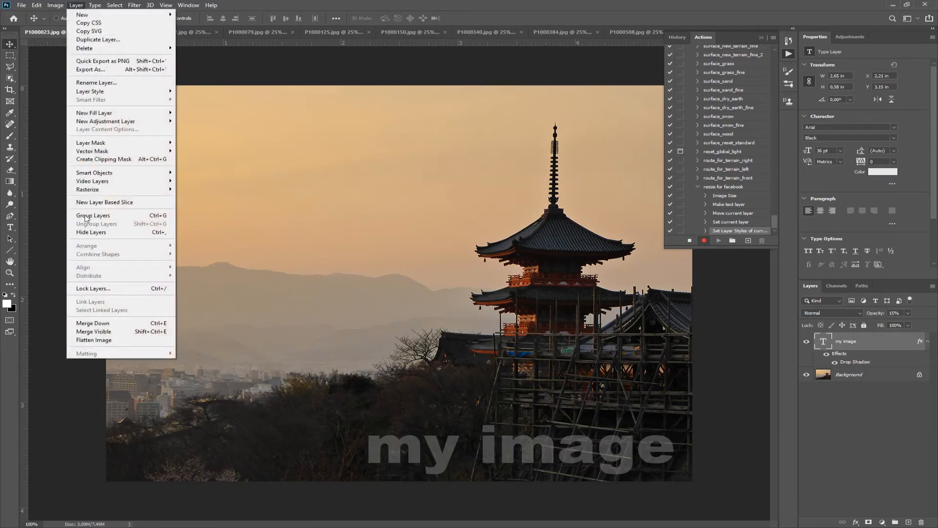
{"action": "left_click", "coordinate": [89, 340]}
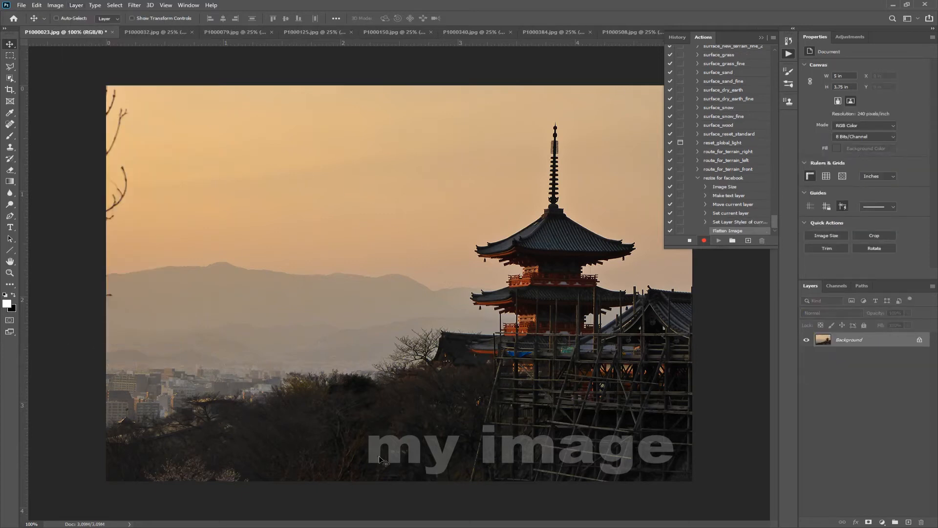
- Finish recording the action by saving the photo as a baseline JPEG at quality 10 and closing it
{"action": "left_click", "coordinate": [22, 5]}
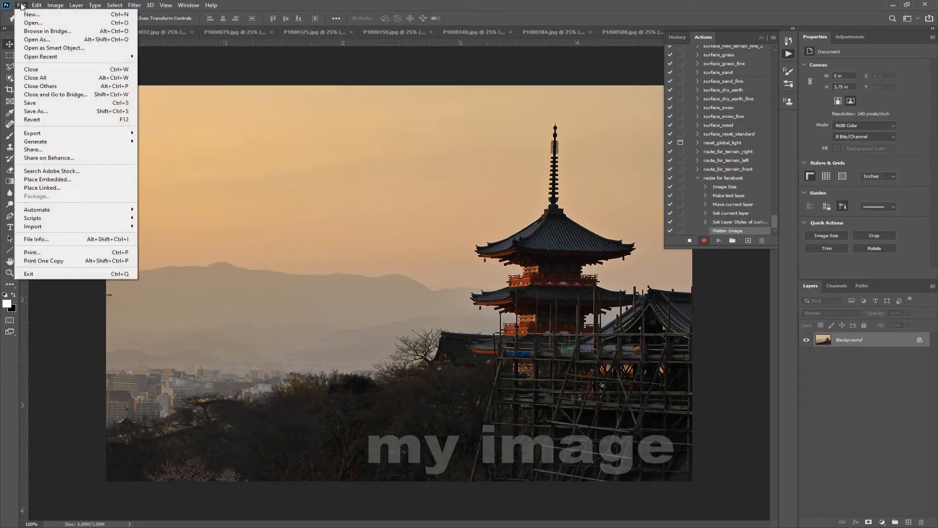
{"action": "left_click", "coordinate": [32, 103]}
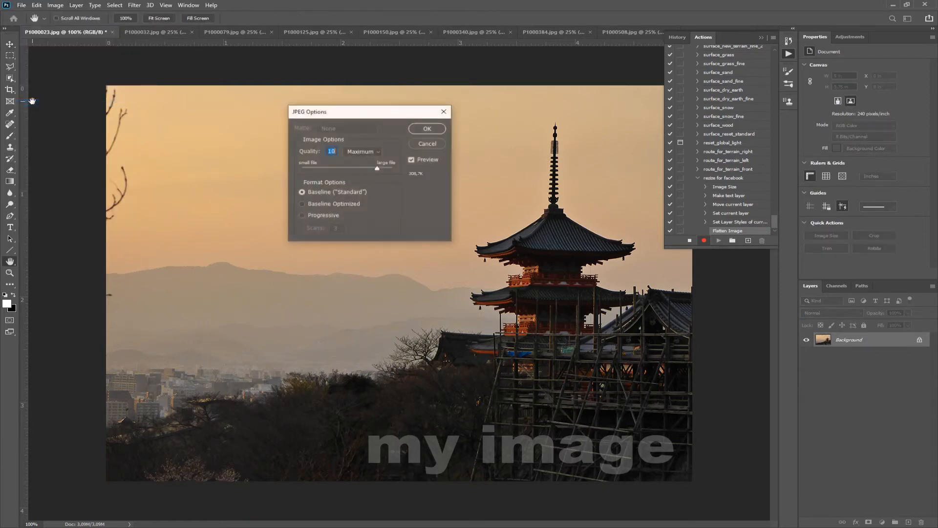
{"action": "left_click", "coordinate": [423, 128]}
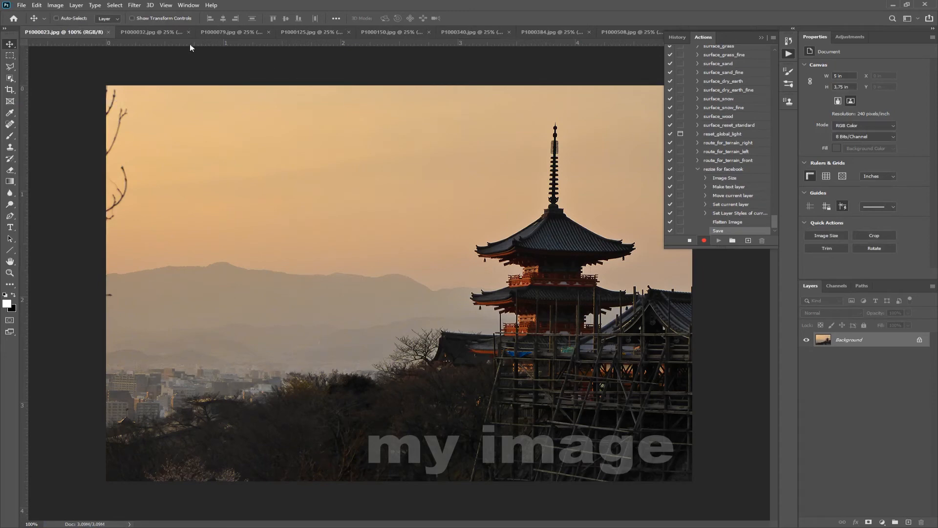
{"action": "left_click", "coordinate": [109, 32]}
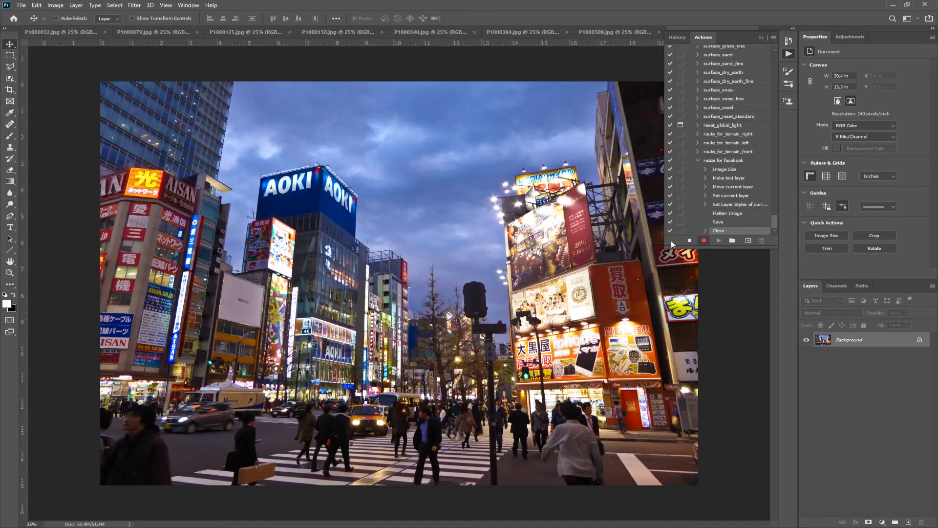
{"action": "left_click", "coordinate": [690, 241]}
- Run the "resize for facebook" action on the train photo P1000032.jpg
{"action": "left_click", "coordinate": [73, 32]}
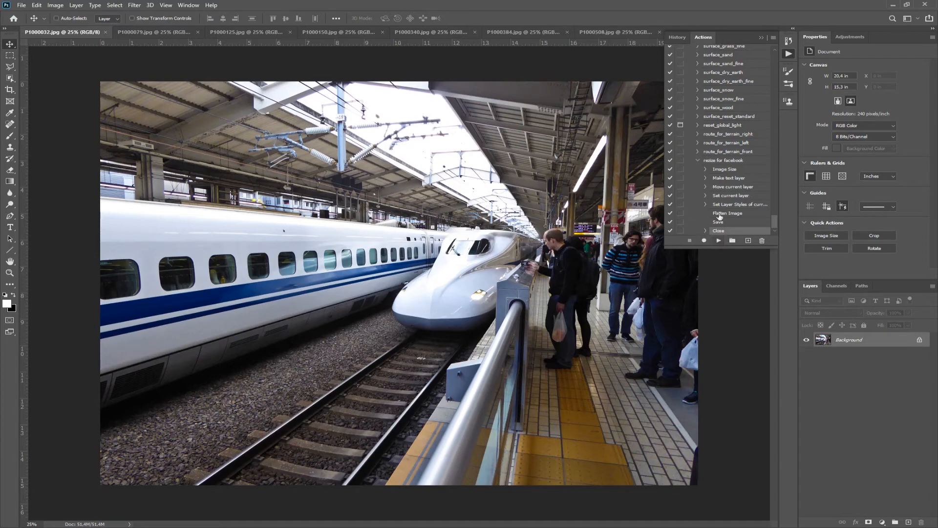
{"action": "left_click", "coordinate": [719, 241]}
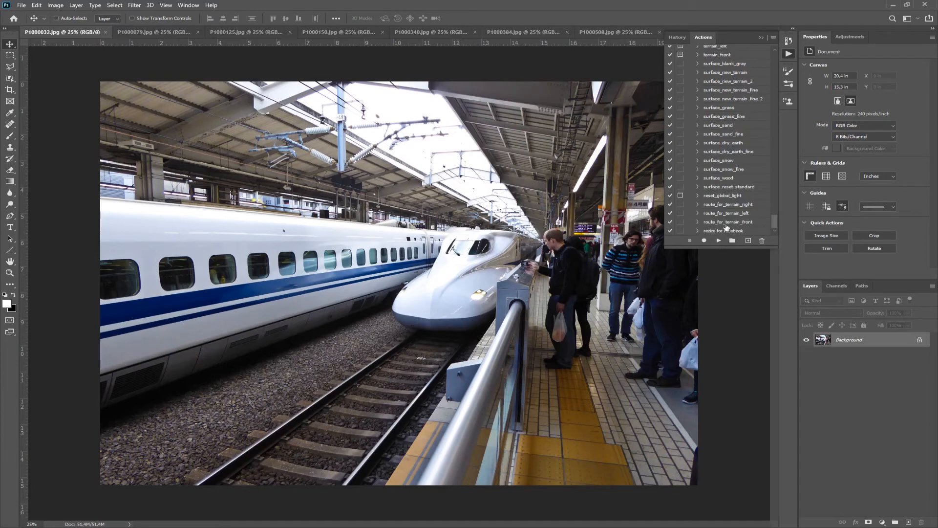
{"action": "left_click", "coordinate": [725, 231]}
{"action": "left_click", "coordinate": [719, 241]}
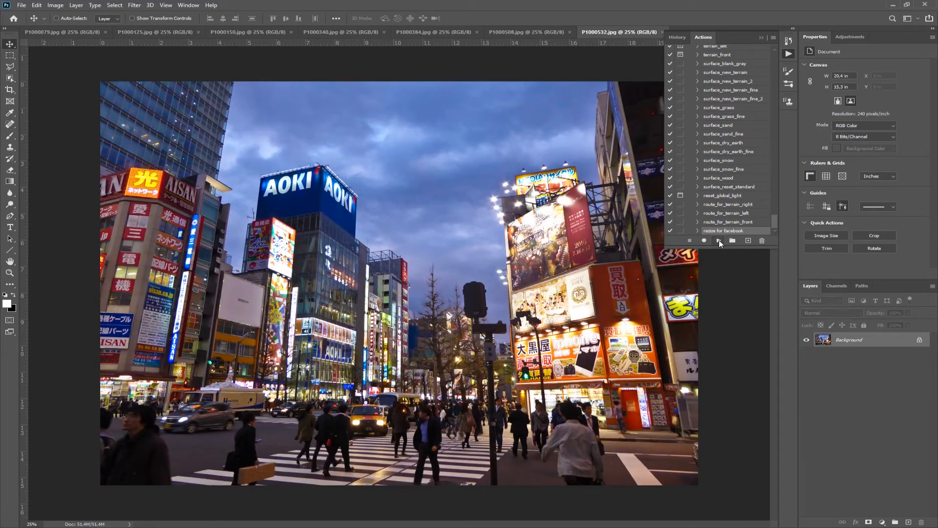
- Run the "resize for facebook" action on each remaining open photo, from P1000532.jpg through P1000079.jpg
{"action": "left_click", "coordinate": [718, 241]}
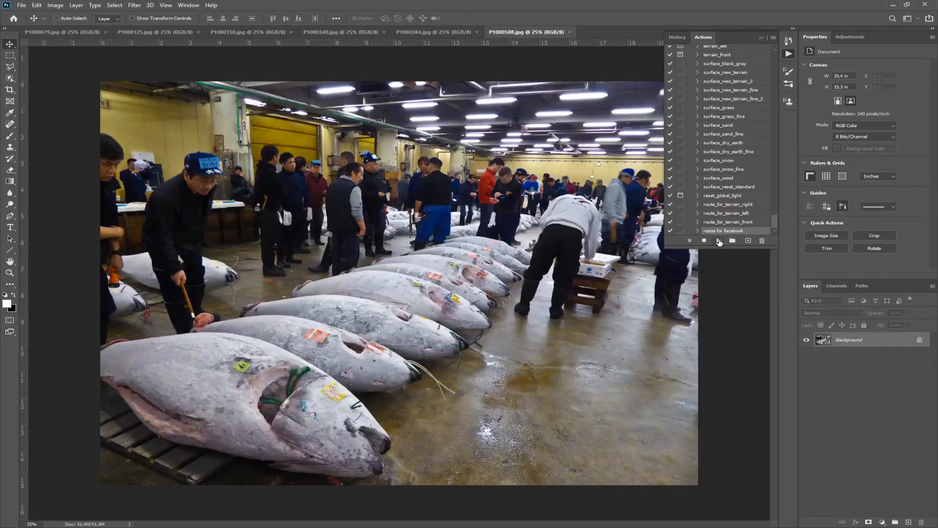
{"action": "left_click", "coordinate": [719, 241]}
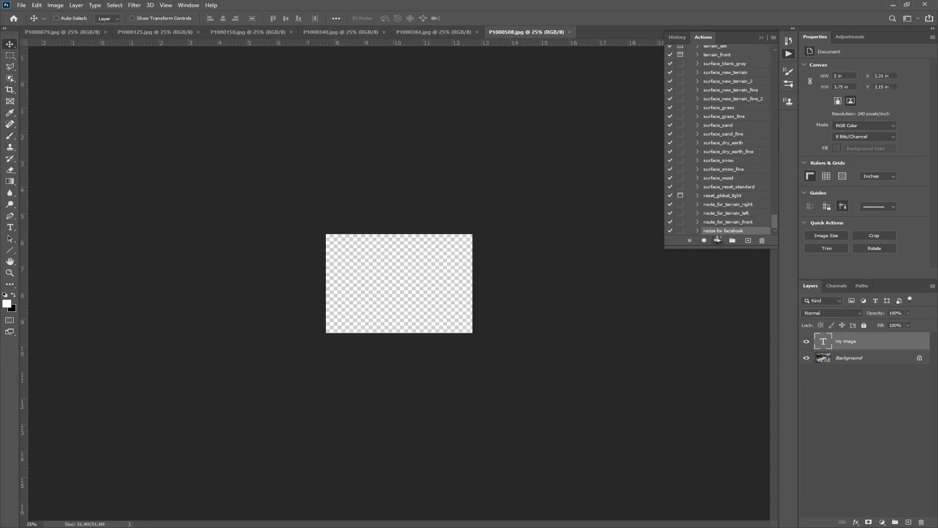
{"action": "left_click", "coordinate": [718, 242]}
{"action": "left_click", "coordinate": [719, 241]}
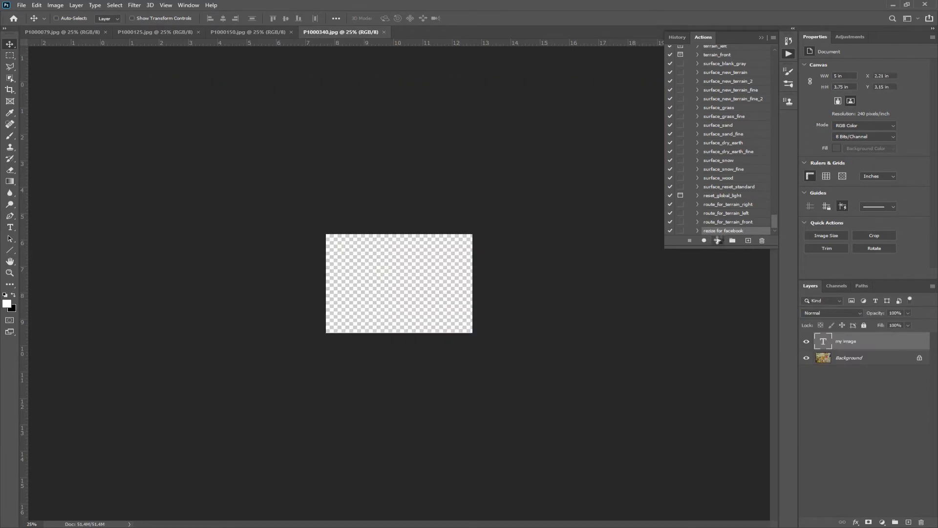
{"action": "left_click", "coordinate": [719, 240]}
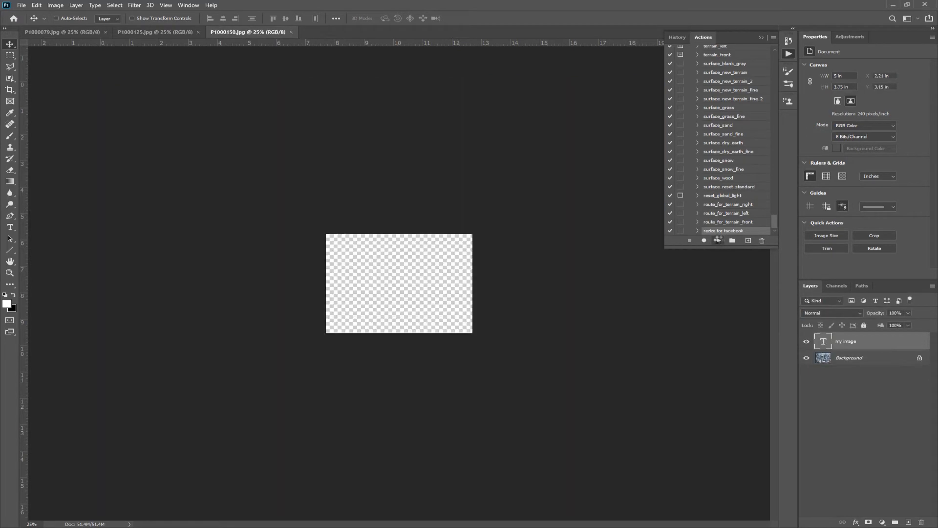
{"action": "left_click", "coordinate": [718, 240]}
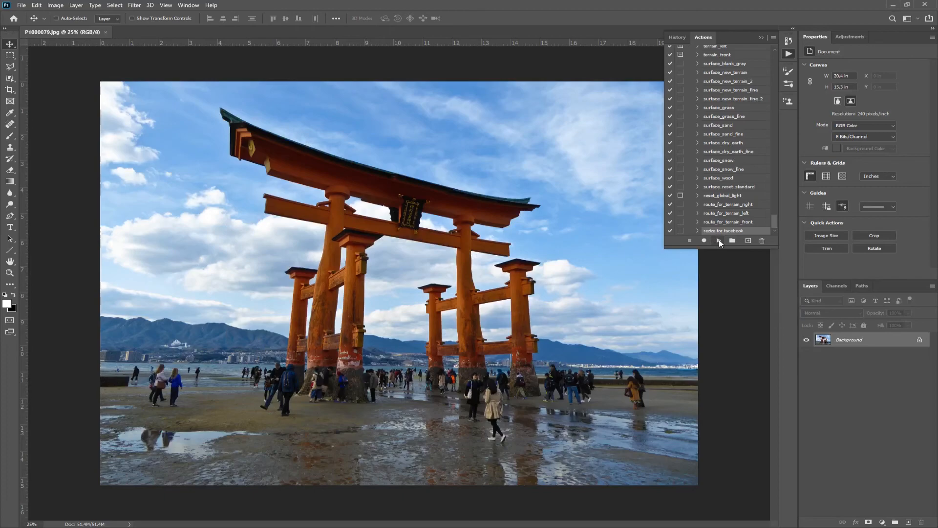
{"action": "left_click", "coordinate": [718, 240]}
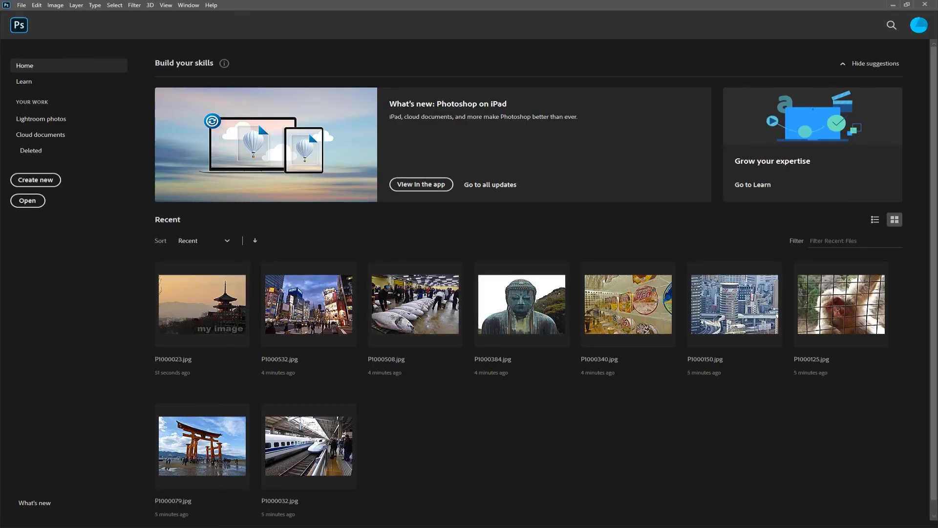
- Reopen the processed photo P1000532.jpg and check its watermark and pixel dimensions
{"action": "left_click", "coordinate": [306, 379]}
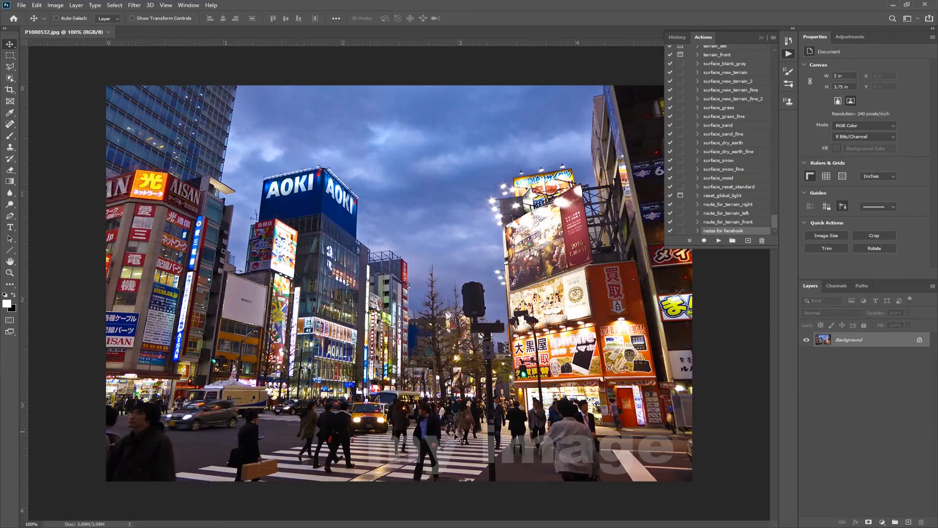
{"action": "left_click", "coordinate": [38, 5]}
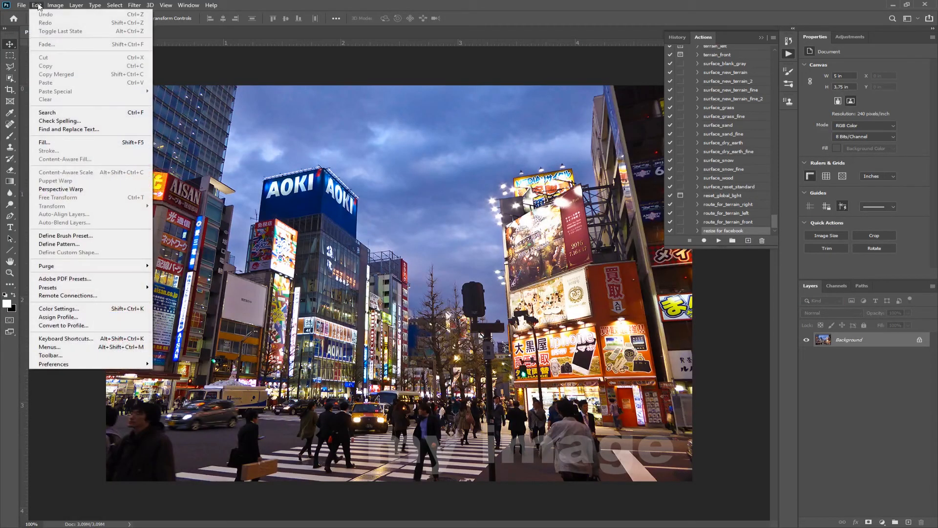
{"action": "mouse_move", "coordinate": [55, 5]}
{"action": "left_click", "coordinate": [70, 70]}
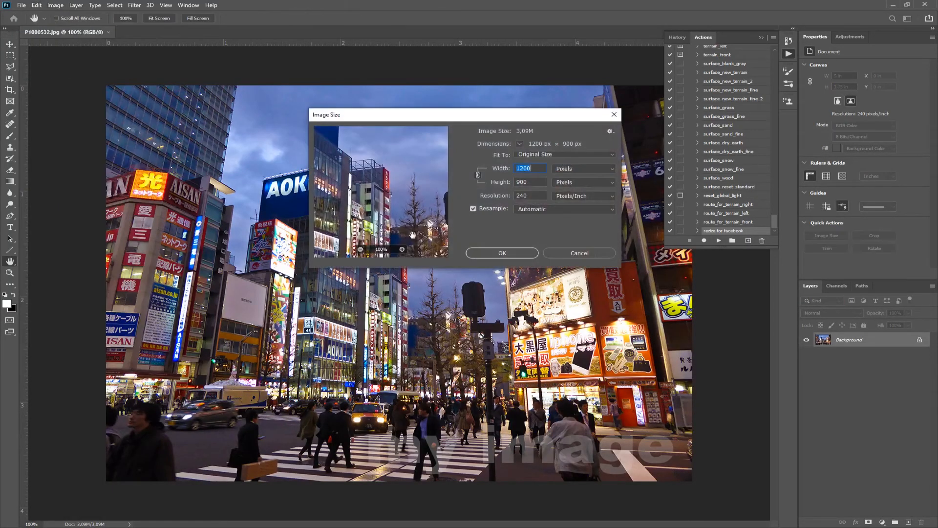
{"action": "left_click", "coordinate": [562, 255]}
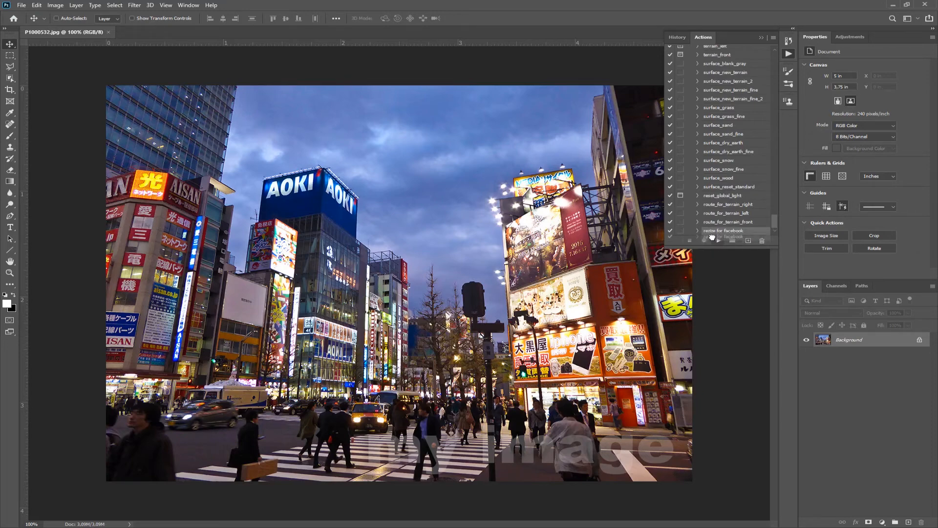
{"action": "left_click", "coordinate": [715, 240]}
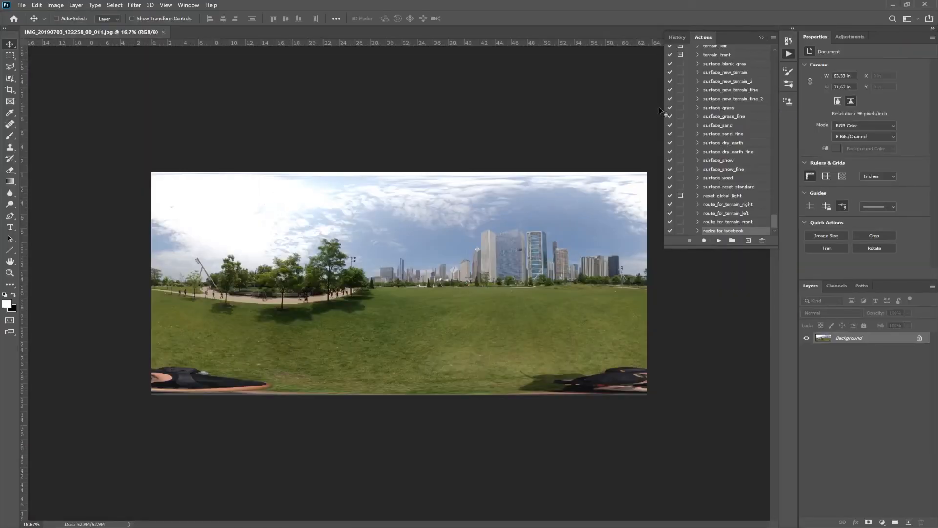
{"action": "left_click", "coordinate": [761, 36]}
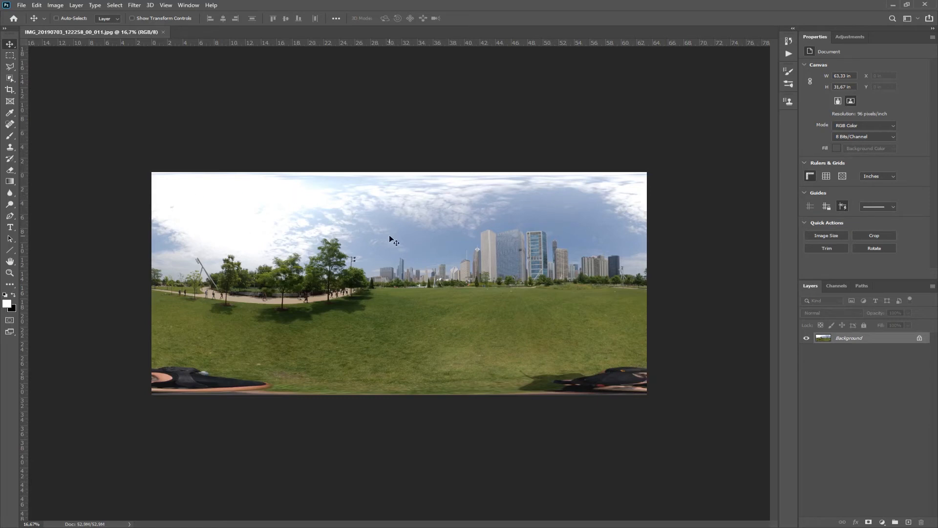
- Create a new action named "360 to edit" and start recording it
{"action": "left_click", "coordinate": [788, 54]}
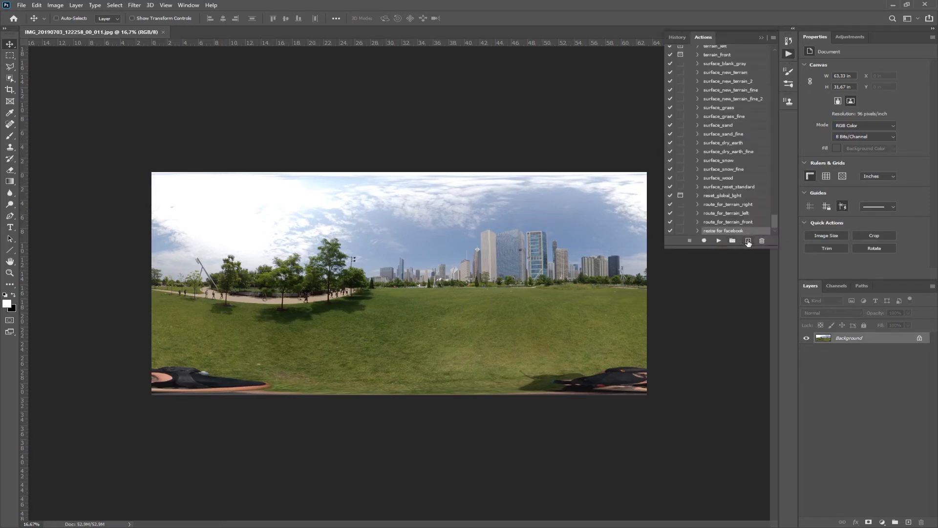
{"action": "left_click", "coordinate": [748, 240]}
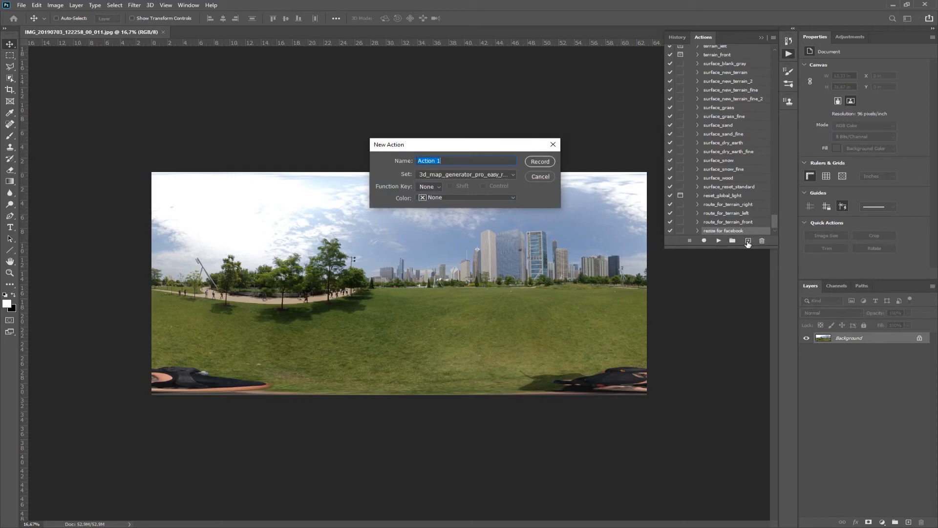
{"action": "type", "text": "360 to edit"}
{"action": "left_click", "coordinate": [537, 162]}
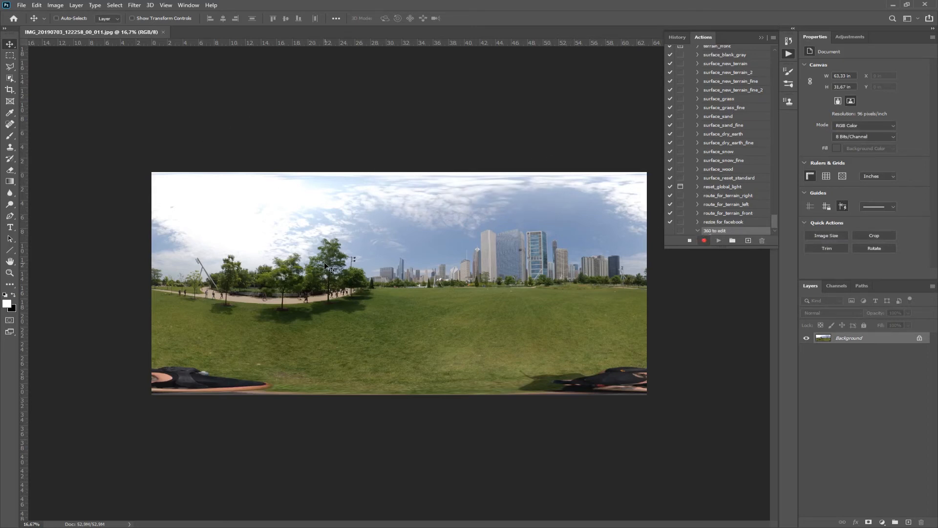
- Record rotating the 360-degree panorama by 180°
{"action": "left_click", "coordinate": [54, 6]}
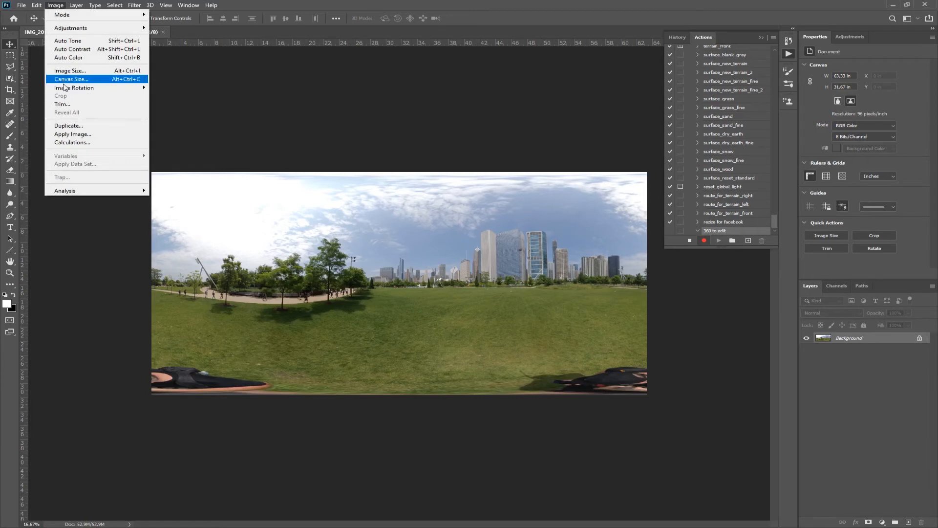
{"action": "mouse_move", "coordinate": [65, 88]}
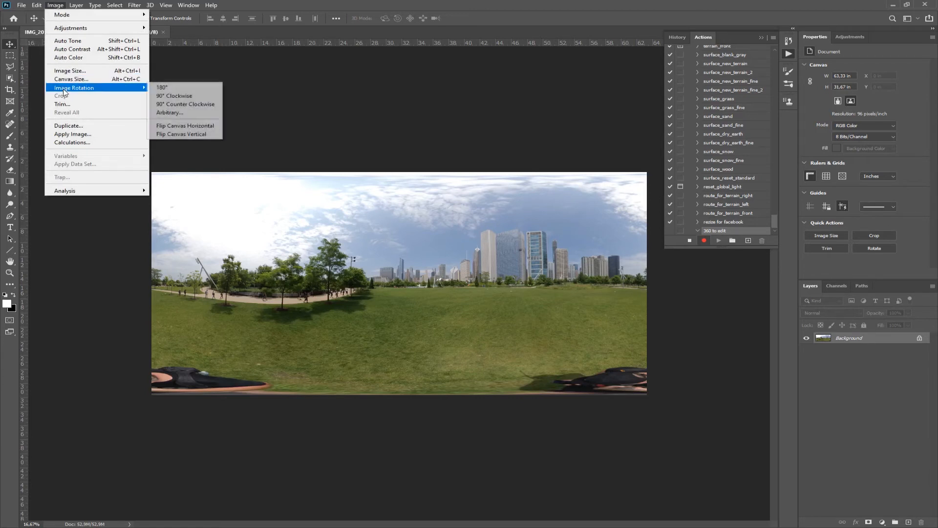
{"action": "left_click", "coordinate": [163, 89]}
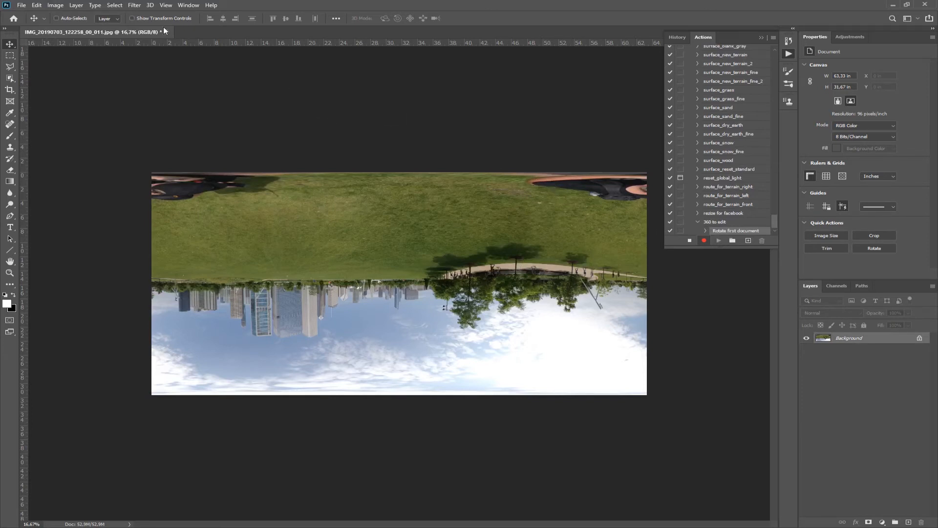
- Apply the Polar Coordinates distortion to the rotated panorama using Rectangular to Polar
{"action": "left_click", "coordinate": [135, 6]}
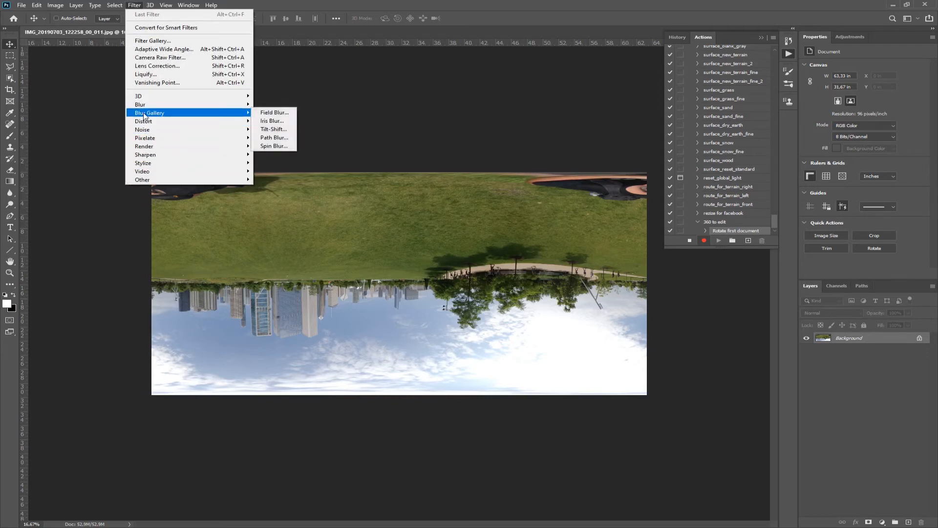
{"action": "mouse_move", "coordinate": [148, 123]}
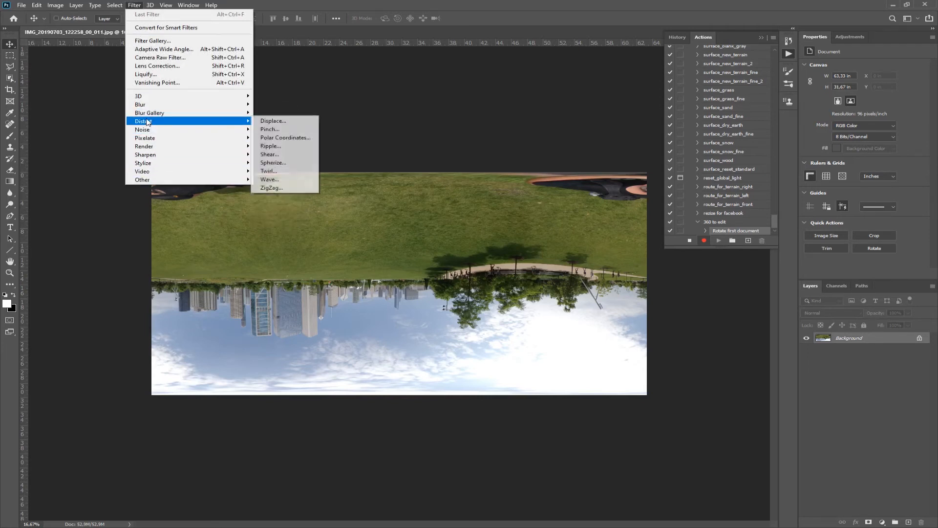
{"action": "left_click", "coordinate": [290, 138]}
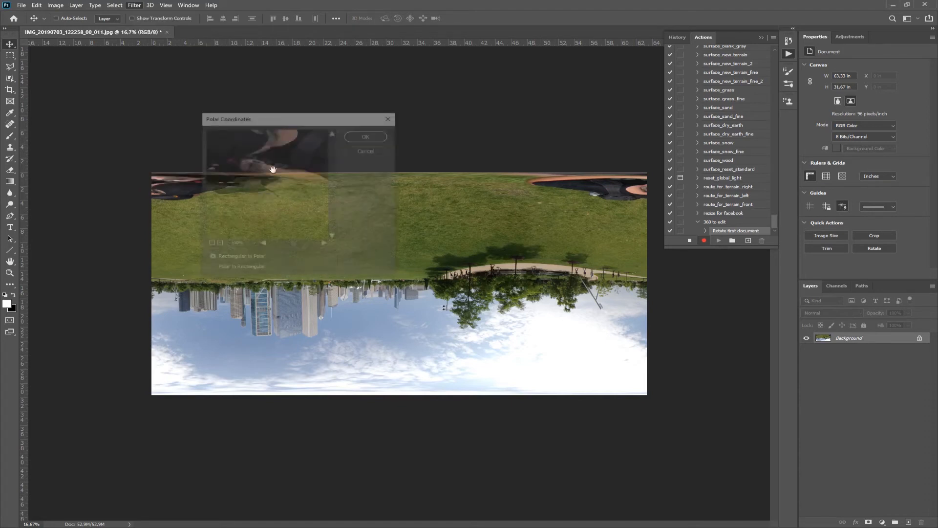
{"action": "left_click", "coordinate": [210, 259]}
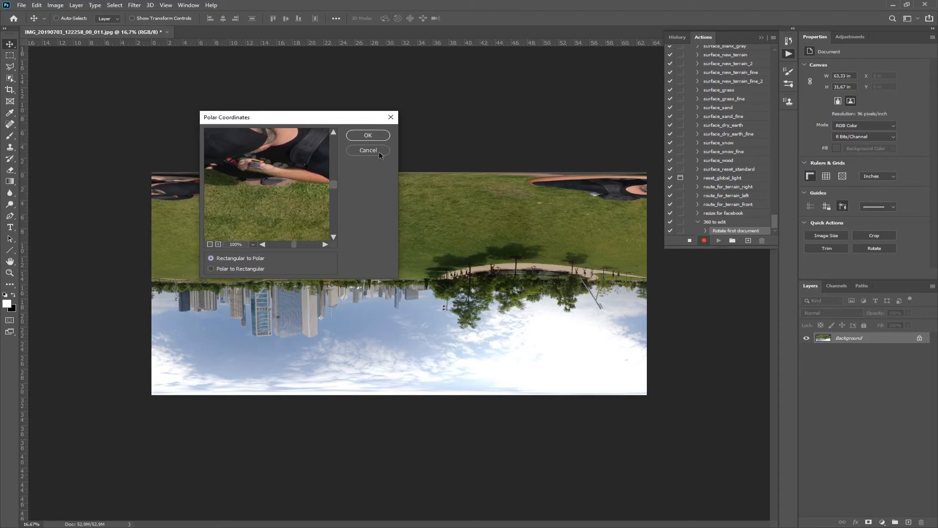
{"action": "left_click", "coordinate": [368, 135]}
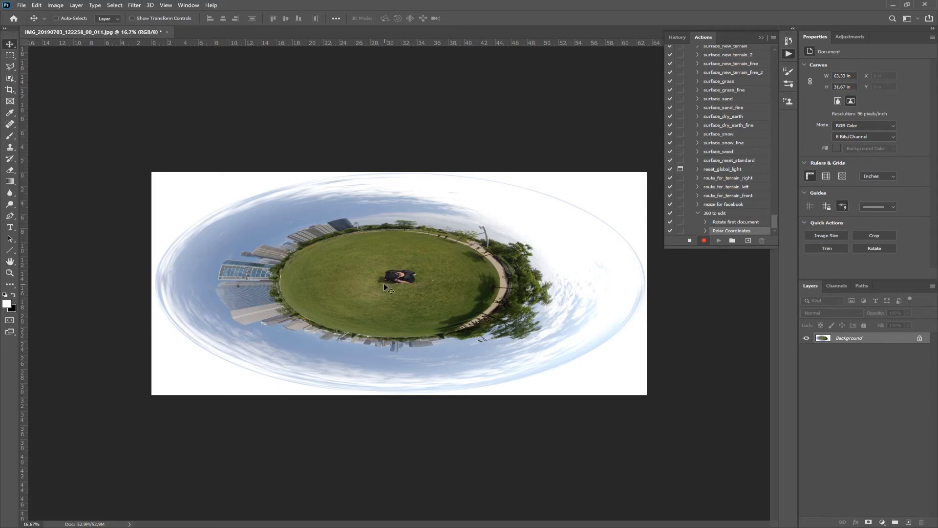
- Clone nearby grass over the middle of the photographer's body with the Clone Stamp tool
{"action": "key", "text": "z"}
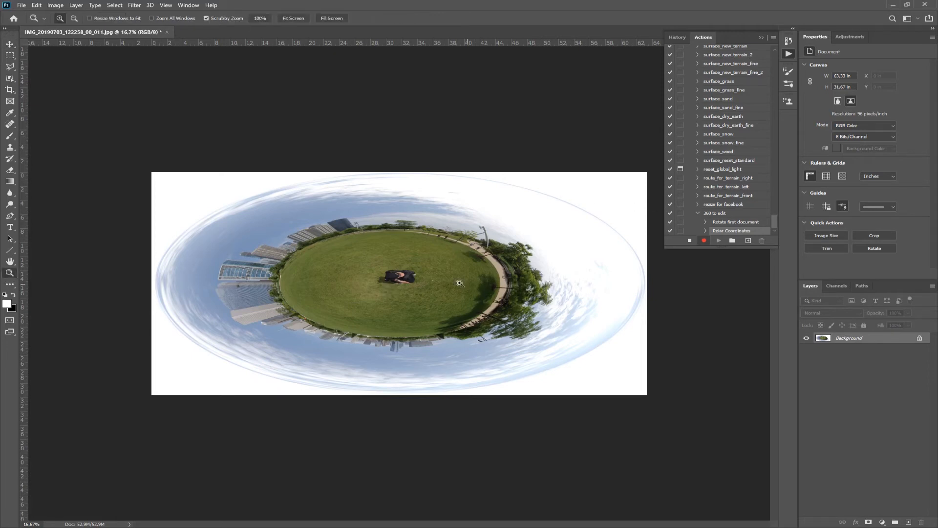
{"action": "left_click_drag", "start_coordinate": [459, 283], "coordinate": [462, 296]}
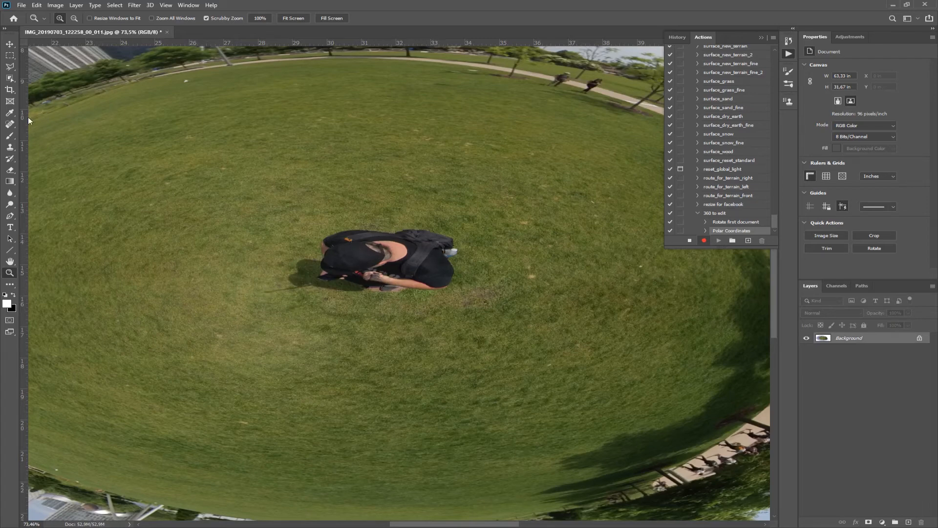
{"action": "left_click", "coordinate": [10, 147]}
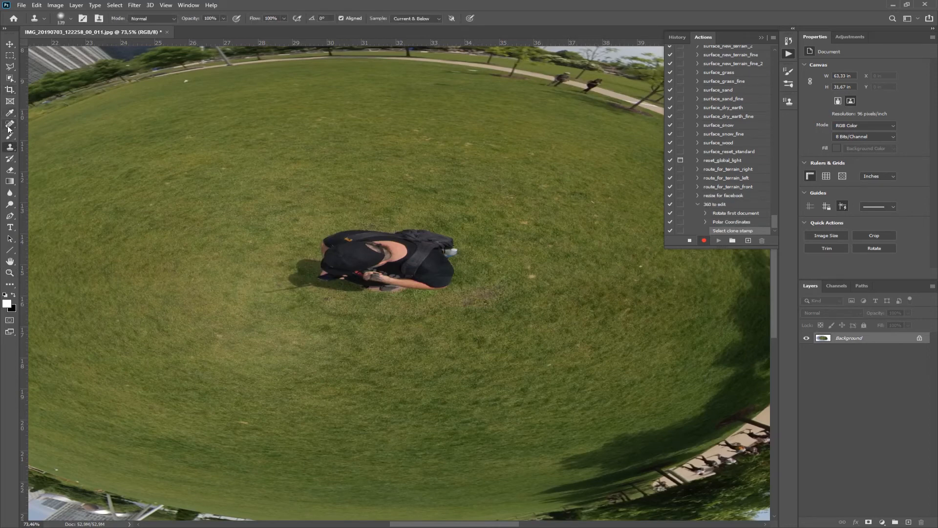
{"action": "right_click", "coordinate": [344, 200], "text": "alt"}
{"action": "left_click", "coordinate": [344, 200], "text": "alt"}
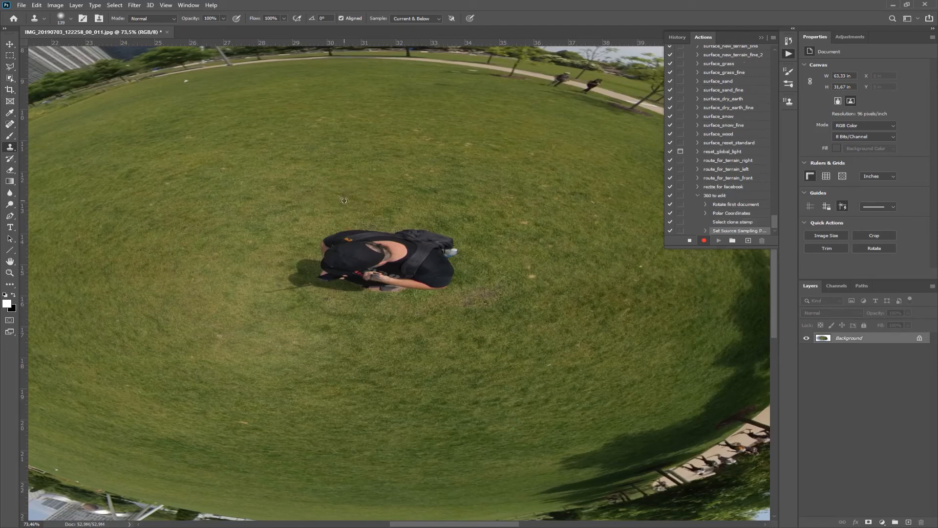
{"action": "left_click_drag", "start_coordinate": [384, 246], "coordinate": [371, 244]}
{"action": "mouse_move", "coordinate": [385, 306]}
{"action": "left_mouse_down"}
{"action": "mouse_move", "coordinate": [381, 274]}
{"action": "mouse_move", "coordinate": [408, 276]}
{"action": "mouse_move", "coordinate": [393, 268]}
{"action": "left_mouse_up"}
{"action": "left_click", "coordinate": [398, 264]}
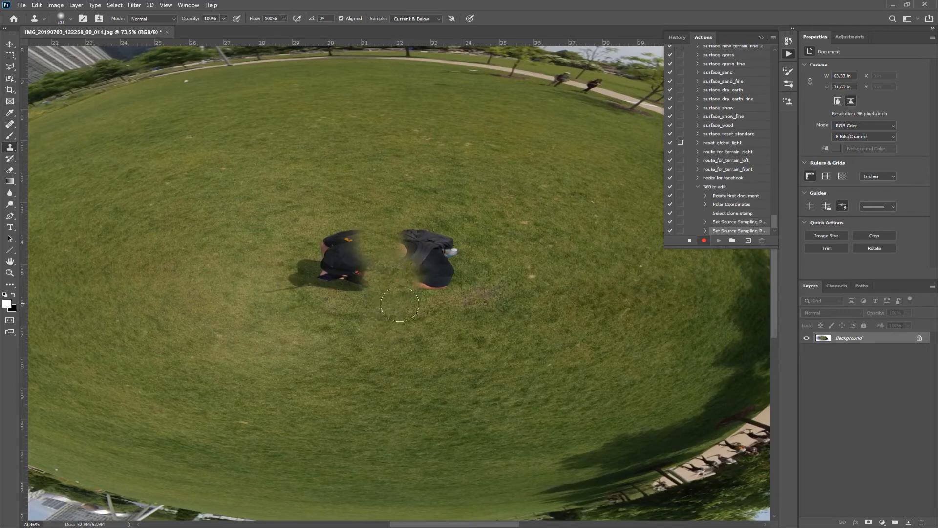
- Clone grass over the photographer's outer body parts, backpack and shadow on both sides
{"action": "left_click", "coordinate": [512, 275], "text": "alt"}
{"action": "mouse_move", "coordinate": [454, 262]}
{"action": "left_mouse_down"}
{"action": "mouse_move", "coordinate": [447, 254]}
{"action": "mouse_move", "coordinate": [442, 283]}
{"action": "left_mouse_up"}
{"action": "left_click", "coordinate": [281, 325], "text": "alt"}
{"action": "mouse_move", "coordinate": [270, 306]}
{"action": "left_mouse_down"}
{"action": "mouse_move", "coordinate": [298, 288]}
{"action": "mouse_move", "coordinate": [315, 267]}
{"action": "mouse_move", "coordinate": [350, 288]}
{"action": "mouse_move", "coordinate": [325, 241]}
{"action": "mouse_move", "coordinate": [348, 244]}
{"action": "mouse_move", "coordinate": [335, 256]}
{"action": "mouse_move", "coordinate": [356, 265]}
{"action": "left_mouse_up"}
{"action": "left_click", "coordinate": [333, 341], "text": "alt"}
{"action": "left_click", "coordinate": [259, 242], "text": "alt"}
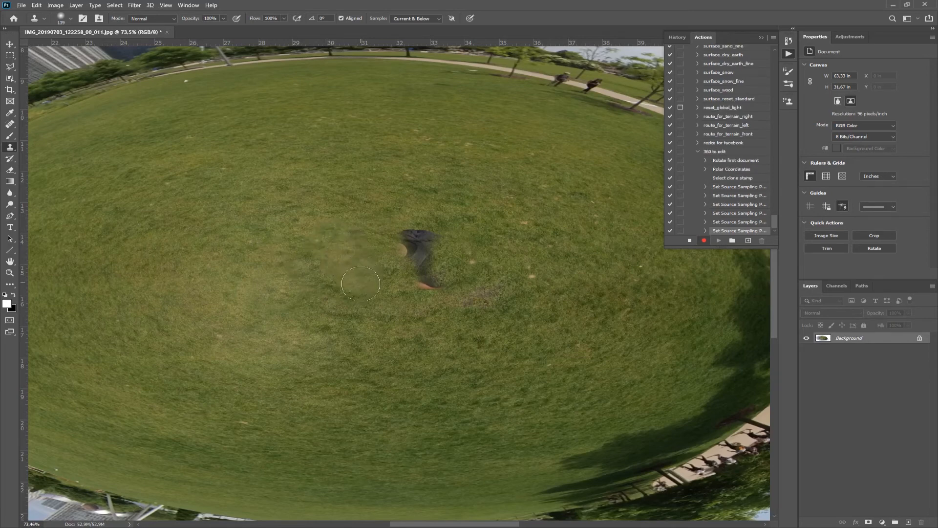
- Clone out the last remains of the photographer and blend the dark patch into the surrounding grass
{"action": "left_click", "coordinate": [362, 200], "text": "alt"}
{"action": "mouse_move", "coordinate": [412, 231]}
{"action": "left_mouse_down"}
{"action": "mouse_move", "coordinate": [436, 240]}
{"action": "mouse_move", "coordinate": [410, 244]}
{"action": "mouse_move", "coordinate": [437, 269]}
{"action": "left_mouse_up"}
{"action": "left_click", "coordinate": [422, 210], "text": "alt"}
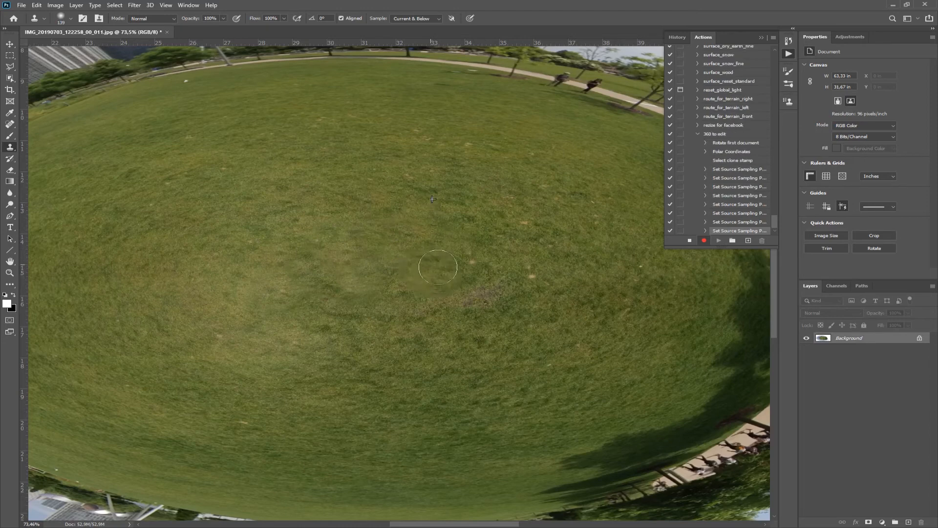
{"action": "left_click", "coordinate": [316, 385], "text": "alt"}
{"action": "left_click_drag", "start_coordinate": [331, 308], "coordinate": [334, 280]}
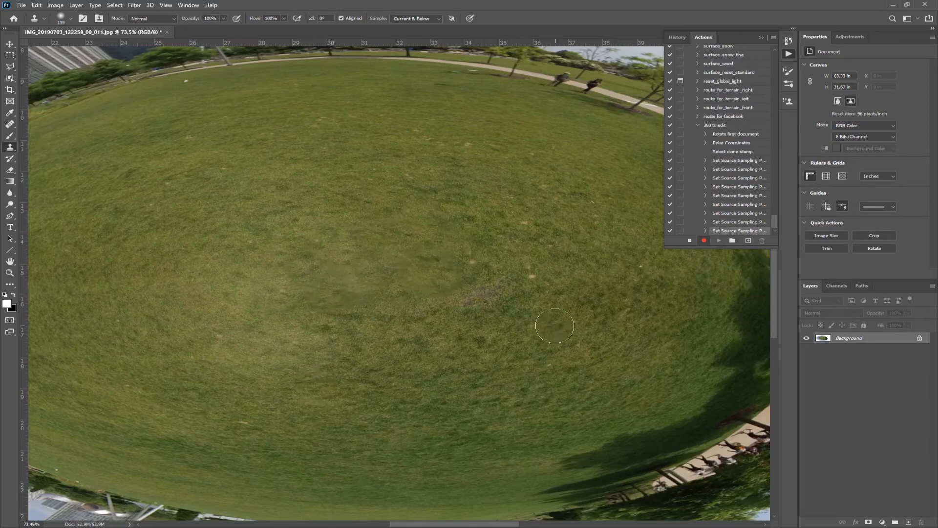
{"action": "left_click", "coordinate": [446, 338], "text": "alt"}
{"action": "left_click_drag", "start_coordinate": [471, 302], "coordinate": [473, 296]}
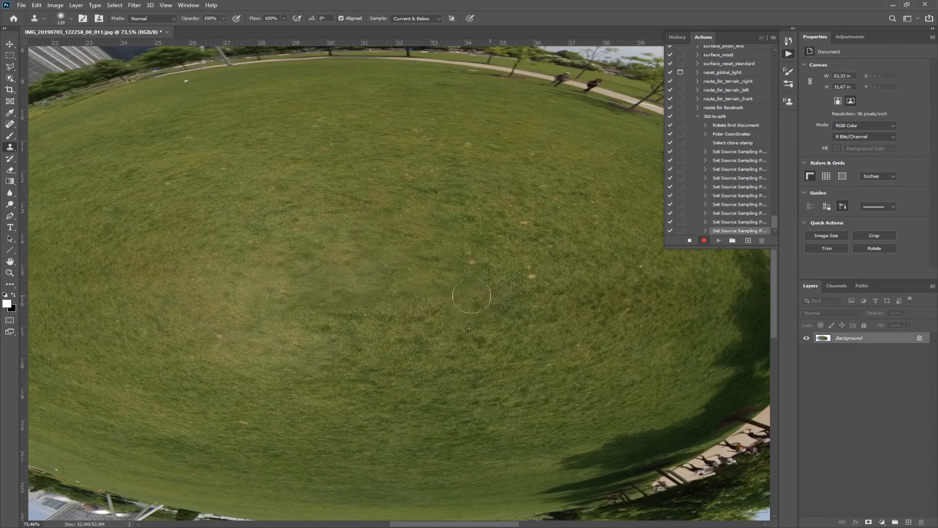
{"action": "left_click", "coordinate": [486, 342]}
- Stop recording and delete the clone stamp selection and all source sampling point steps from the "360 to edit" action
{"action": "left_click", "coordinate": [690, 241]}
{"action": "left_click", "coordinate": [722, 144]}
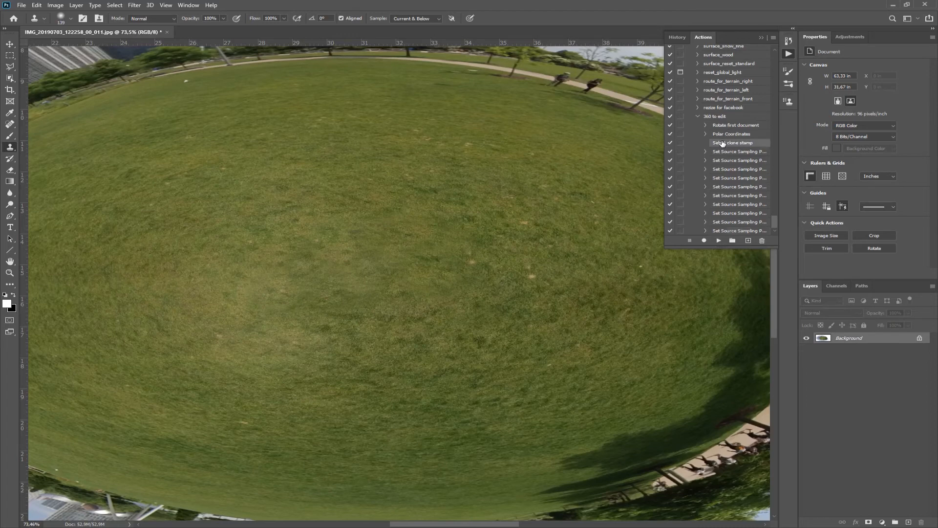
{"action": "left_click", "coordinate": [726, 232], "text": "shift"}
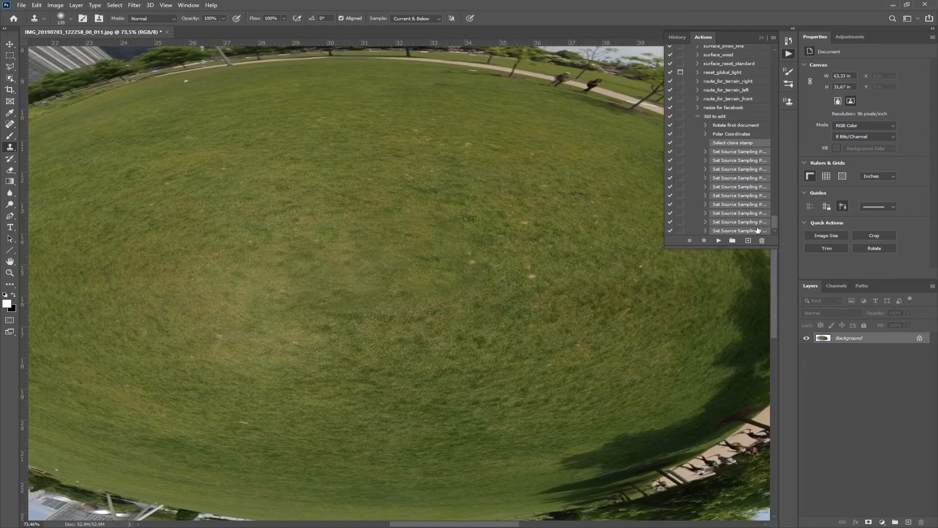
{"action": "left_click", "coordinate": [762, 240]}
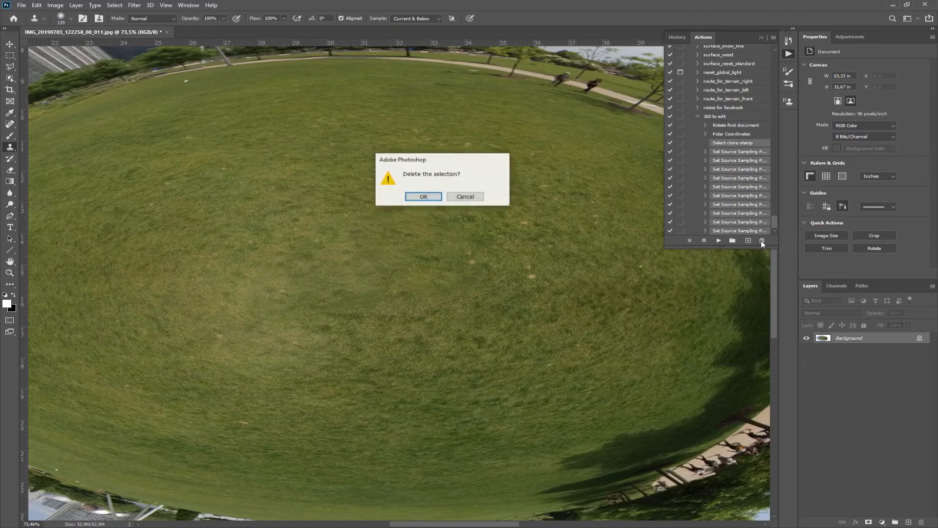
{"action": "left_click", "coordinate": [423, 197]}
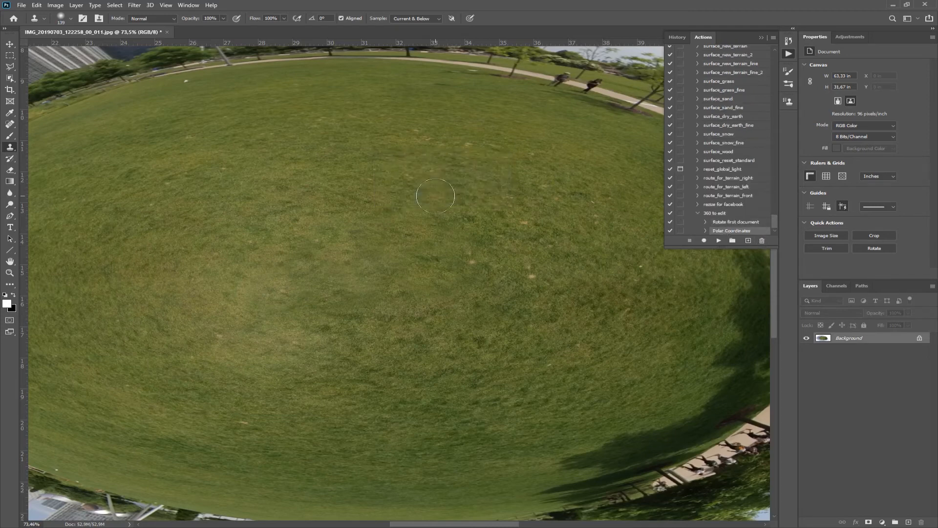
{"action": "left_click", "coordinate": [698, 214]}
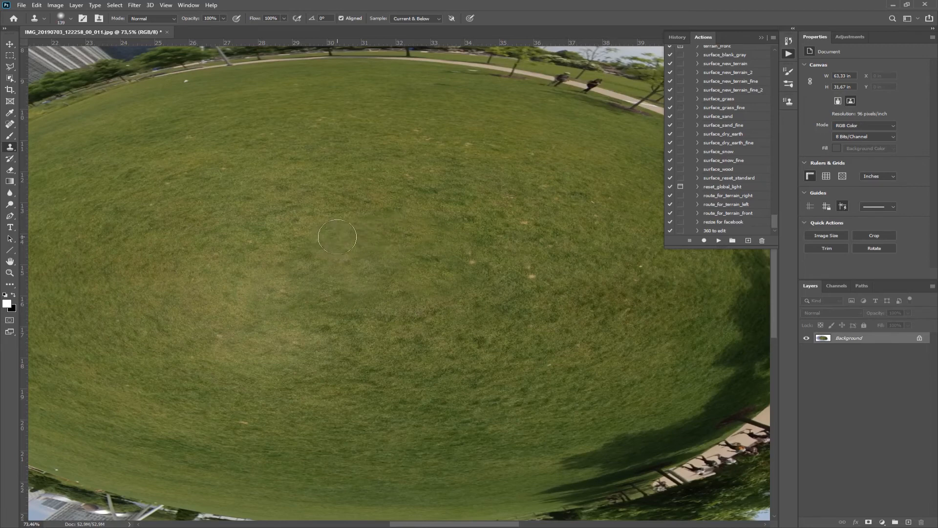
- Create a new action named "edit to 360" and start recording it
{"action": "left_click", "coordinate": [748, 240]}
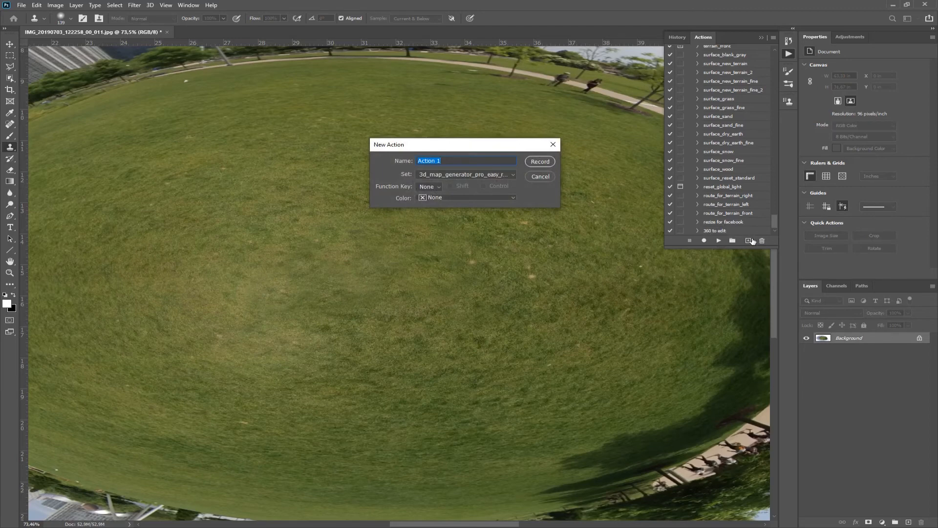
{"action": "type", "text": "edit to 360"}
{"action": "left_click", "coordinate": [537, 161]}
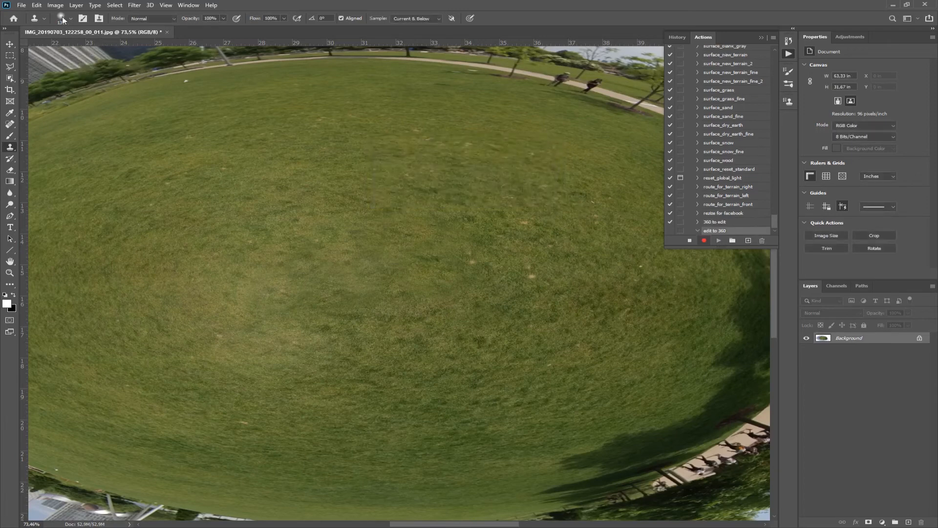
- Record applying the Polar Coordinates distortion to the retouched image using Polar to Rectangular
{"action": "left_click", "coordinate": [135, 6]}
{"action": "mouse_move", "coordinate": [150, 122]}
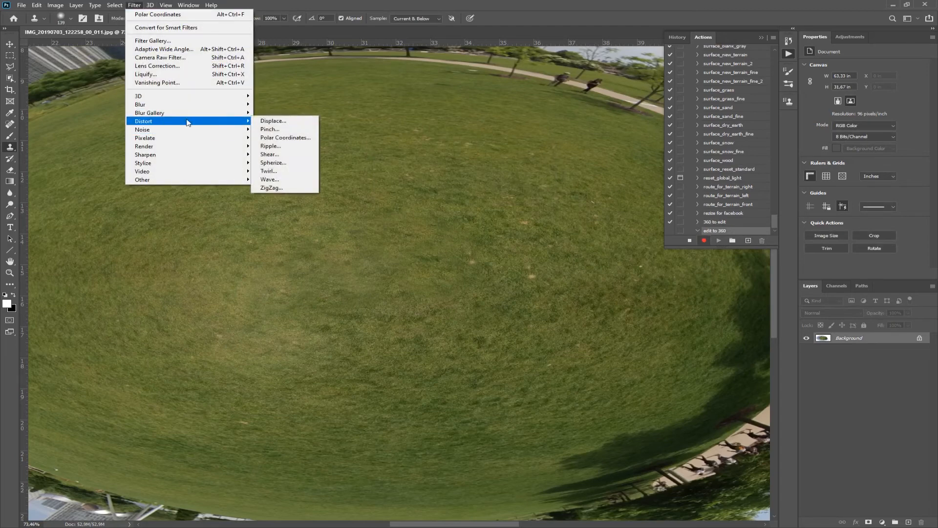
{"action": "left_click", "coordinate": [299, 140]}
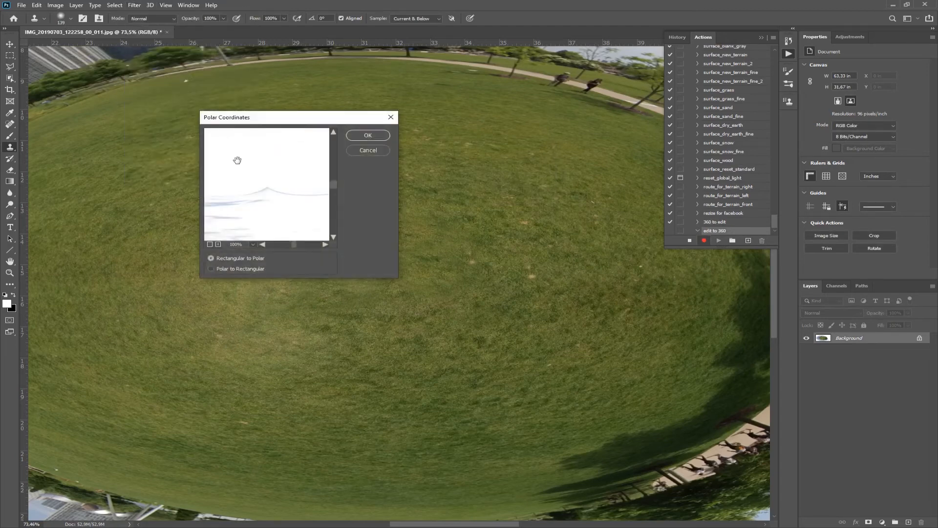
{"action": "left_click", "coordinate": [210, 269]}
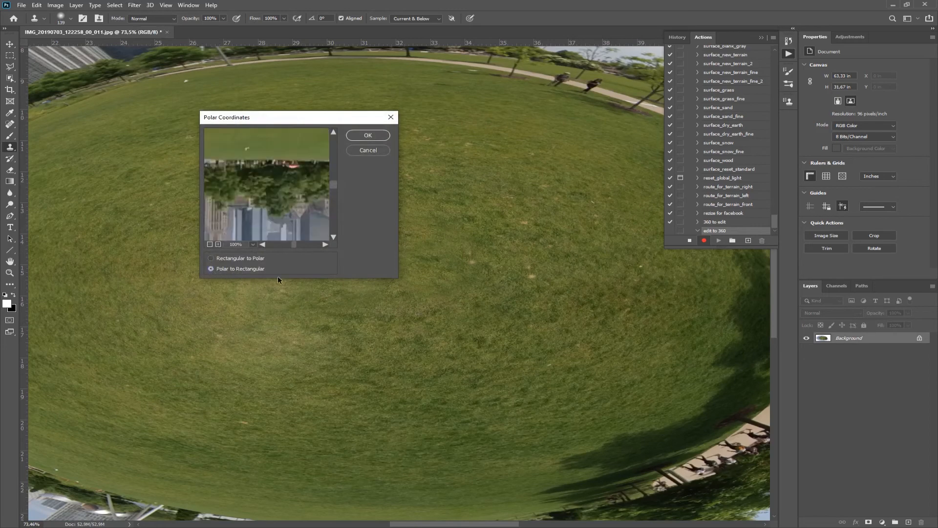
{"action": "left_click", "coordinate": [370, 136]}
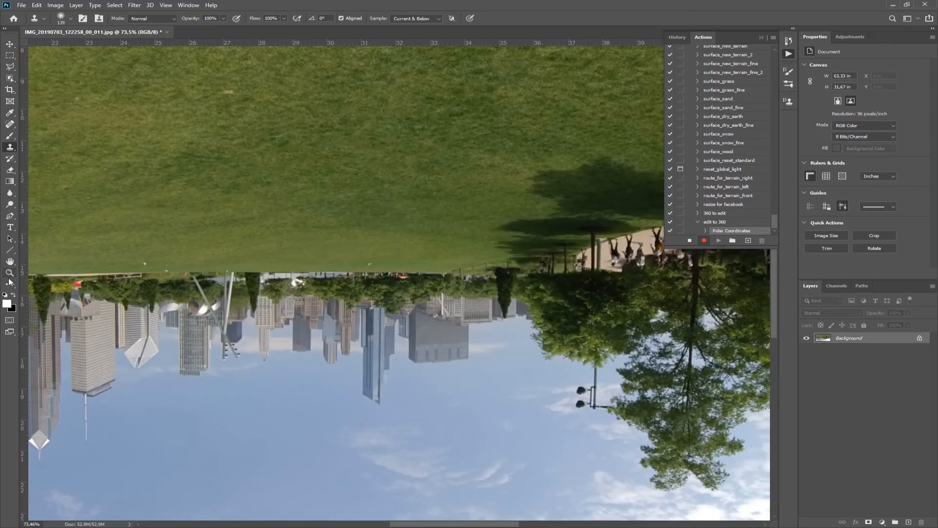
- Record rotating the upside-down panorama by 180° and stop recording the "edit to 360" action
{"action": "left_click", "coordinate": [9, 272]}
{"action": "left_click", "coordinate": [331, 270], "text": "alt"}
{"action": "left_click", "coordinate": [330, 271], "text": "alt"}
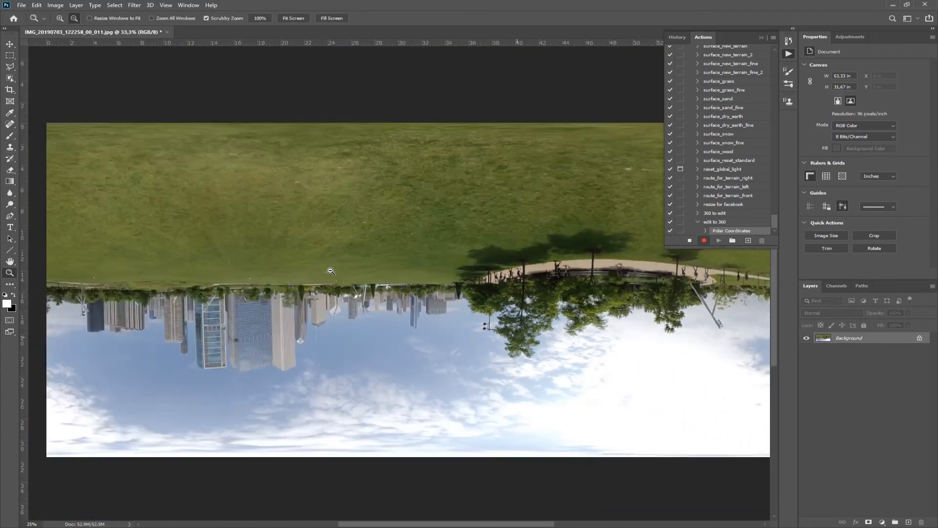
{"action": "left_click", "coordinate": [331, 271], "text": "alt"}
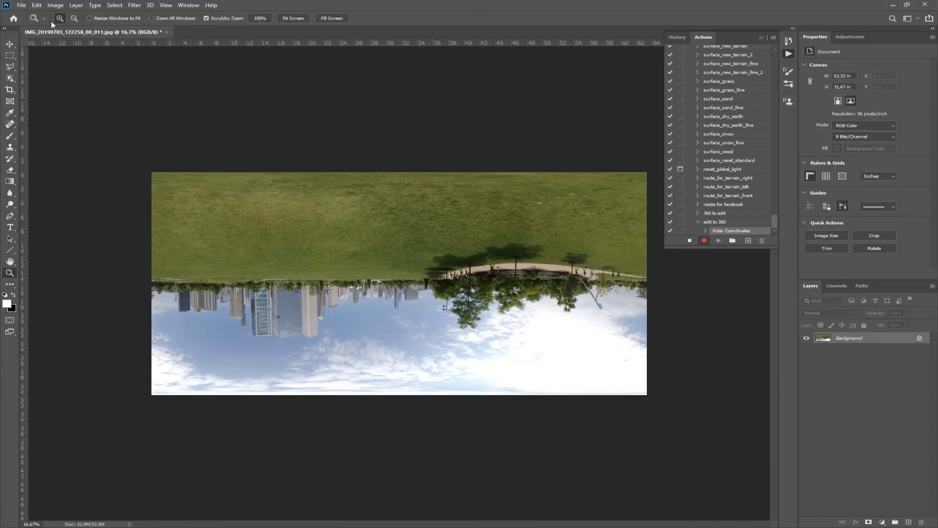
{"action": "left_click", "coordinate": [56, 5]}
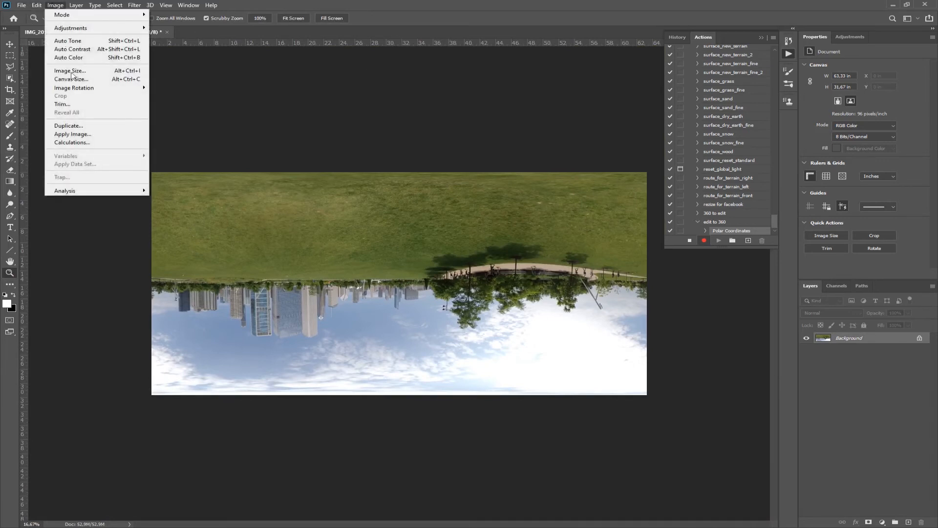
{"action": "mouse_move", "coordinate": [74, 89]}
{"action": "left_click", "coordinate": [166, 89]}
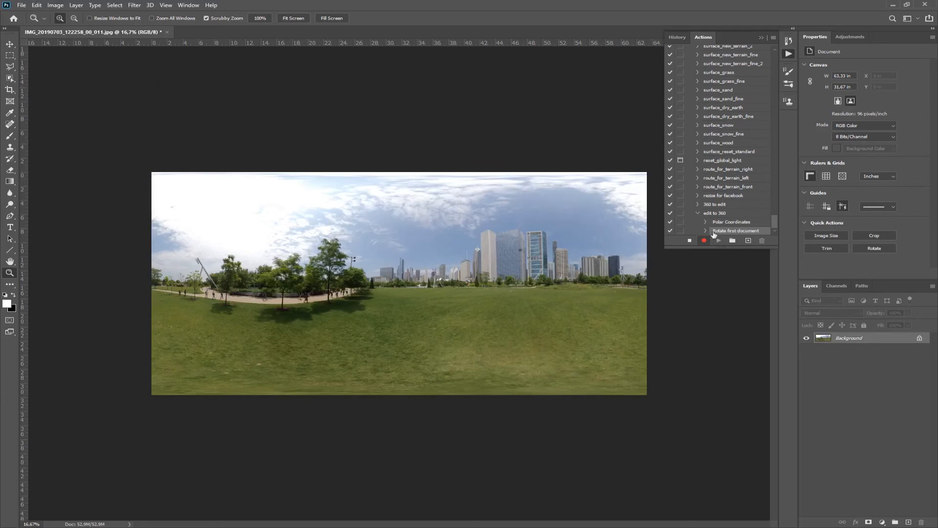
{"action": "left_click", "coordinate": [689, 240]}
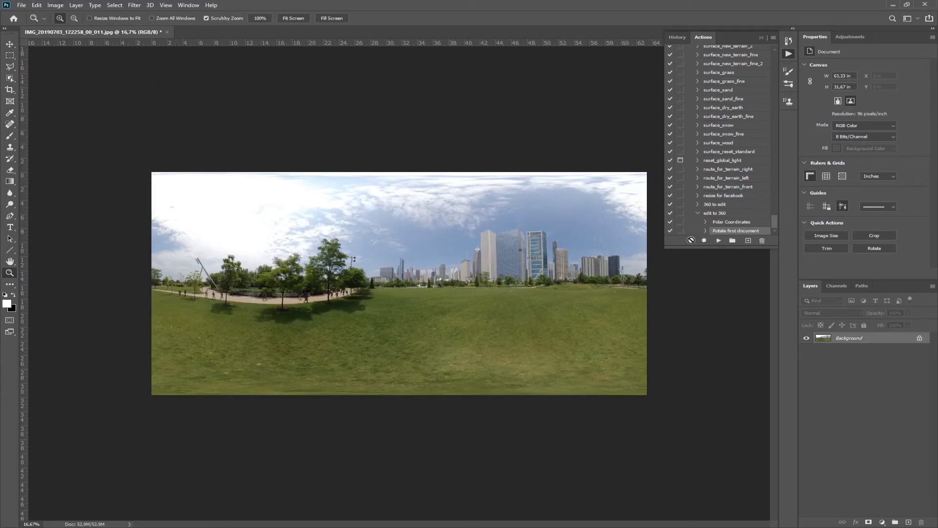
{"action": "left_click", "coordinate": [697, 214]}
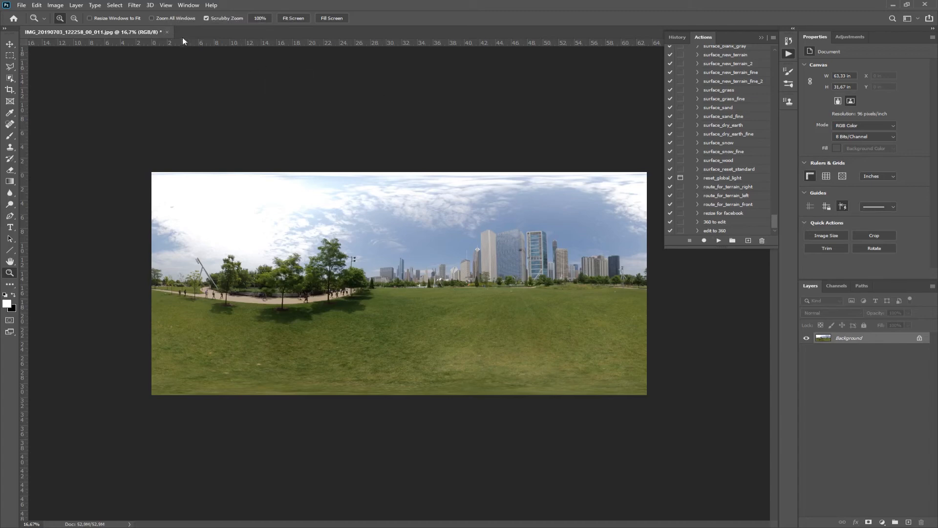
- Close the retouched park panorama and run the "360 to edit" action on IMG_20190708_110340_00_047.jpg
{"action": "left_click", "coordinate": [167, 33]}
{"action": "left_click", "coordinate": [476, 204]}
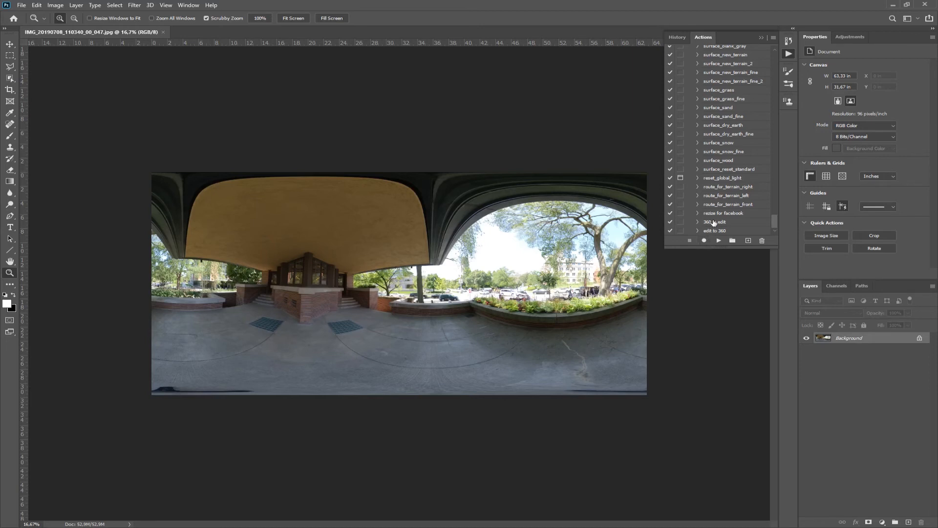
{"action": "left_click", "coordinate": [714, 223]}
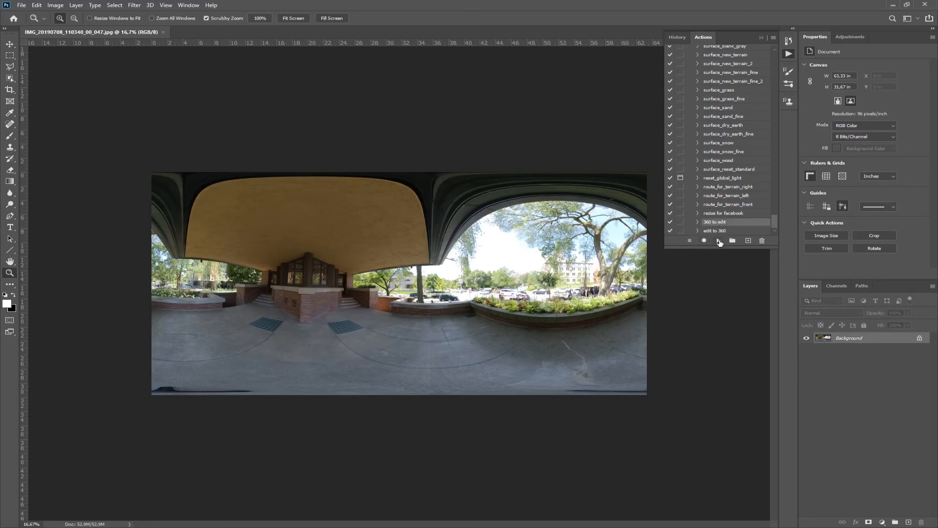
{"action": "left_click", "coordinate": [718, 240]}
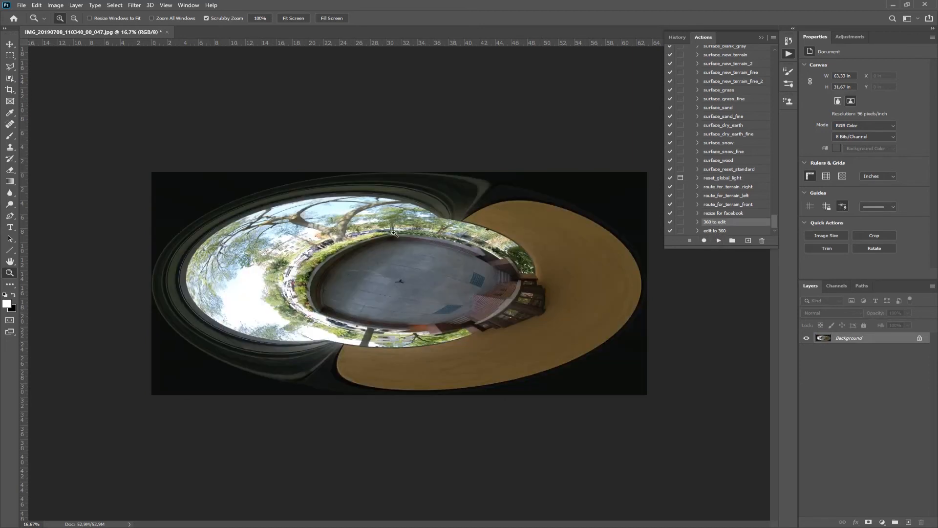
- Remove the tripod and the small dark line beside it from the concrete floor with the content-aware Spot Healing Brush
{"action": "left_click_drag", "start_coordinate": [403, 286], "coordinate": [474, 323]}
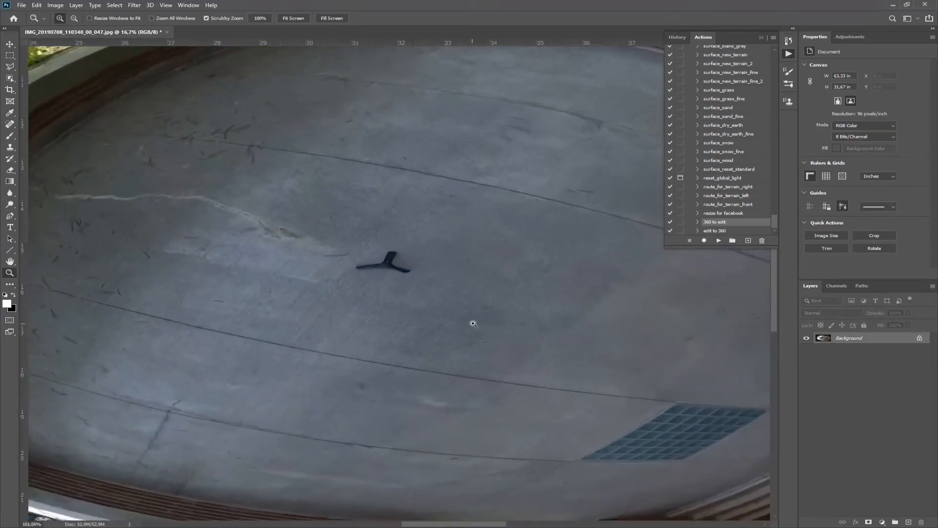
{"action": "left_click", "coordinate": [10, 124]}
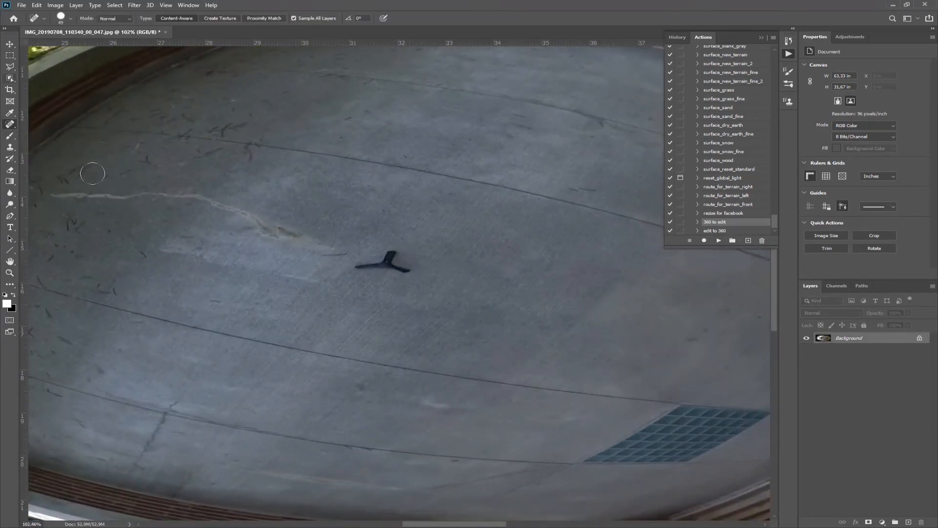
{"action": "mouse_move", "coordinate": [391, 248]}
{"action": "left_mouse_down"}
{"action": "mouse_move", "coordinate": [362, 265]}
{"action": "mouse_move", "coordinate": [408, 269]}
{"action": "left_mouse_up"}
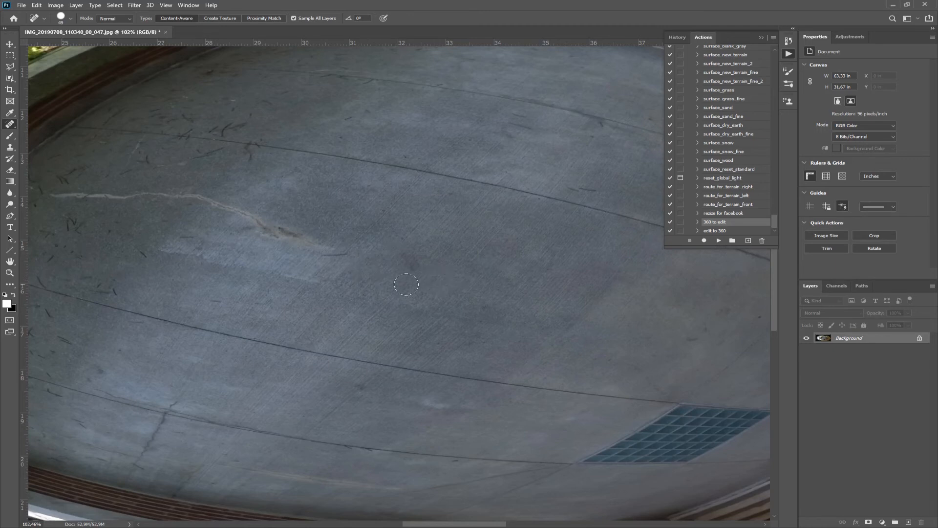
{"action": "left_click_drag", "start_coordinate": [353, 252], "coordinate": [320, 257]}
- Run the "edit to 360" action on the retouched image and check the whole panorama
{"action": "left_click", "coordinate": [711, 233]}
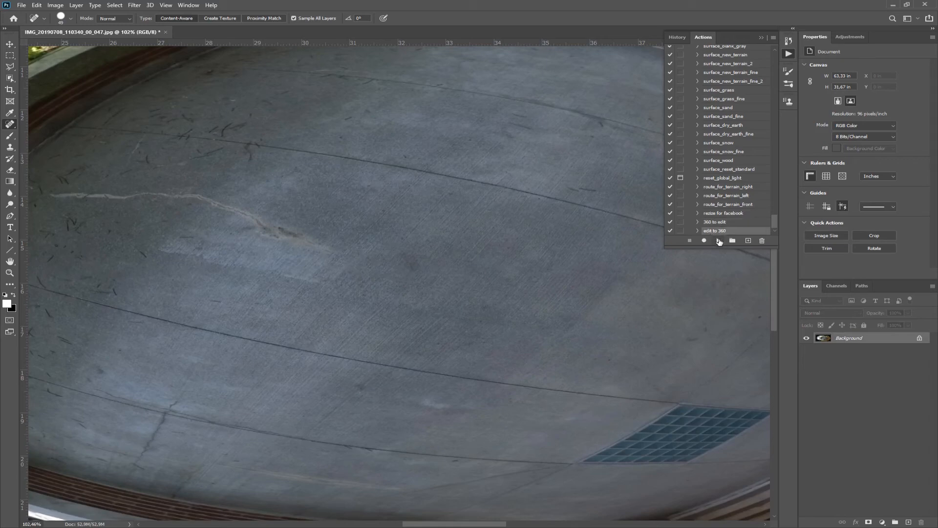
{"action": "left_click", "coordinate": [719, 241]}
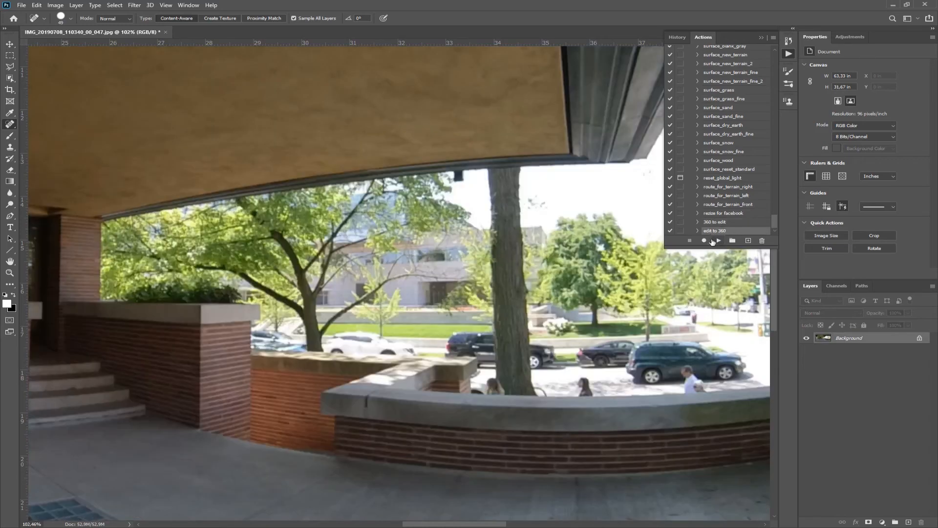
{"action": "left_click", "coordinate": [10, 273]}
{"action": "left_click", "coordinate": [243, 315]}
{"action": "left_click_drag", "start_coordinate": [287, 304], "coordinate": [206, 248]}
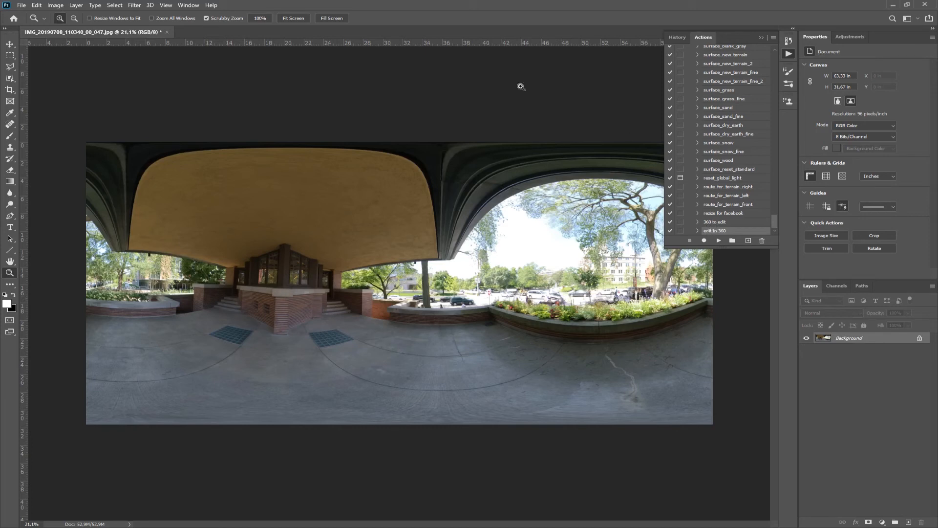
- Close the retouched concrete-floor panorama without saving and open the lake landscape photo 2018-07-28 17.37.32.jpg
{"action": "left_click", "coordinate": [167, 31]}
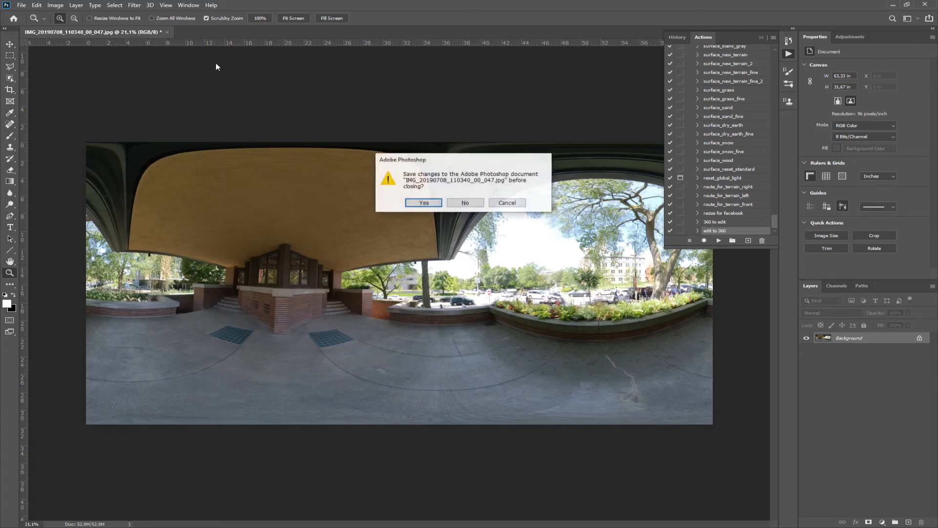
{"action": "left_click", "coordinate": [467, 204]}
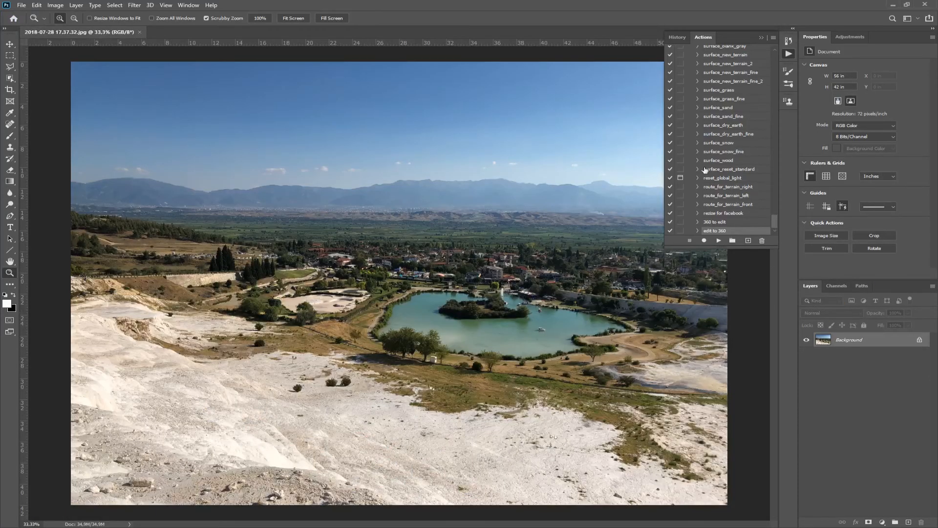
{"action": "left_click", "coordinate": [760, 37]}
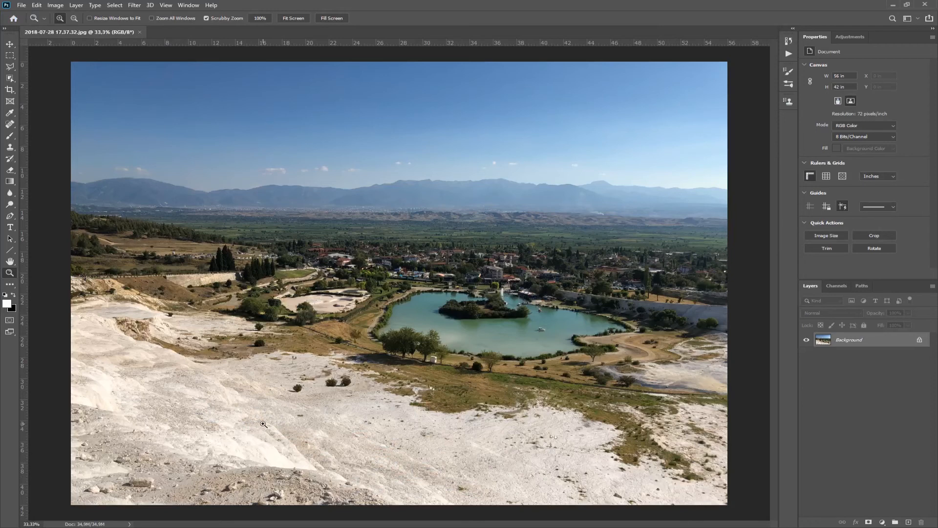
- Try a Hue/Saturation adjustment layer with saturation at +100 and at a much lower value, and delete the layer
{"action": "left_click", "coordinate": [881, 521]}
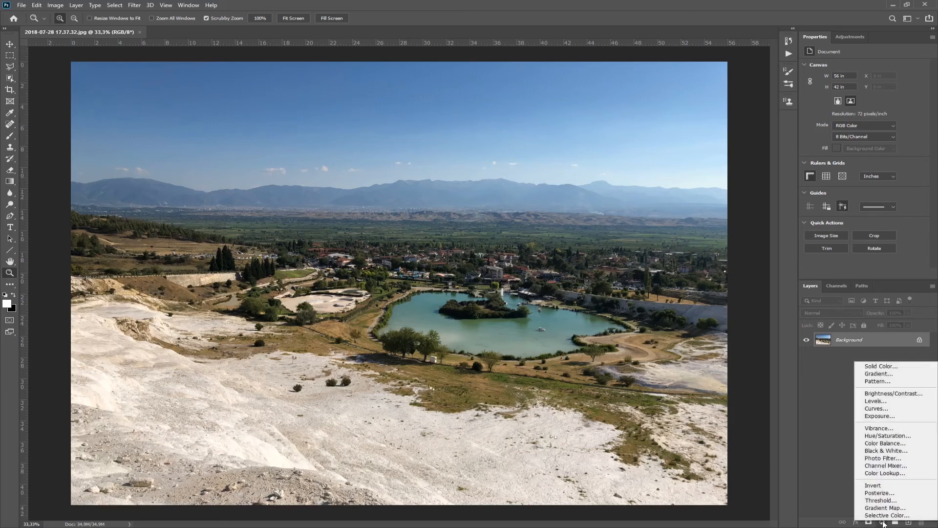
{"action": "left_click", "coordinate": [883, 436]}
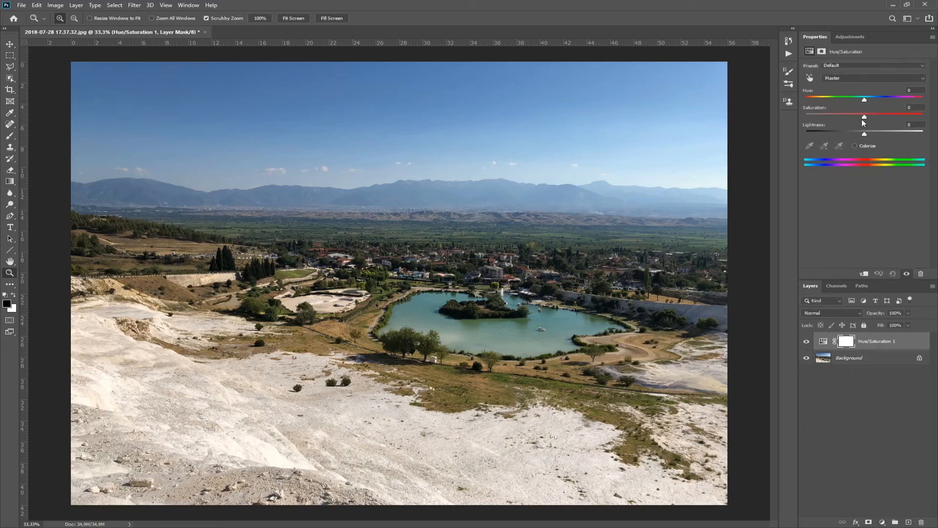
{"action": "left_click_drag", "start_coordinate": [866, 116], "coordinate": [931, 122]}
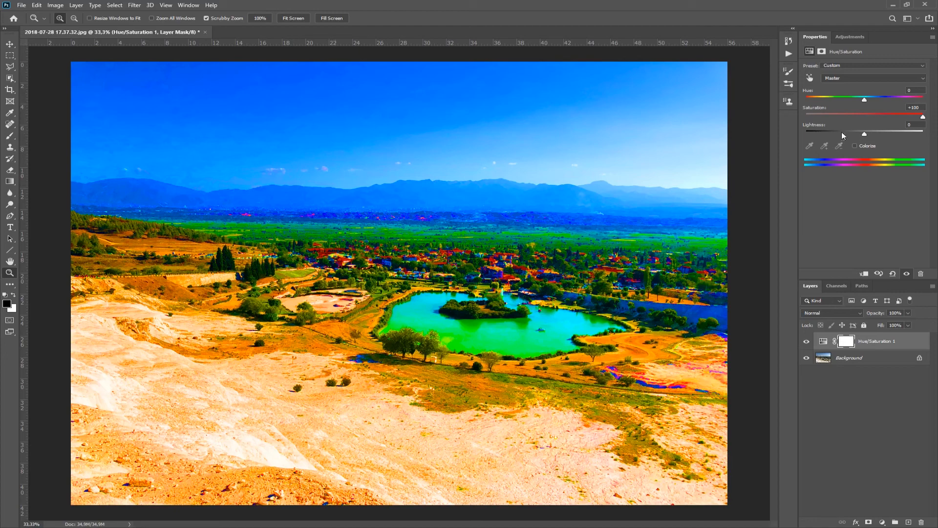
{"action": "left_click_drag", "start_coordinate": [901, 116], "coordinate": [872, 130]}
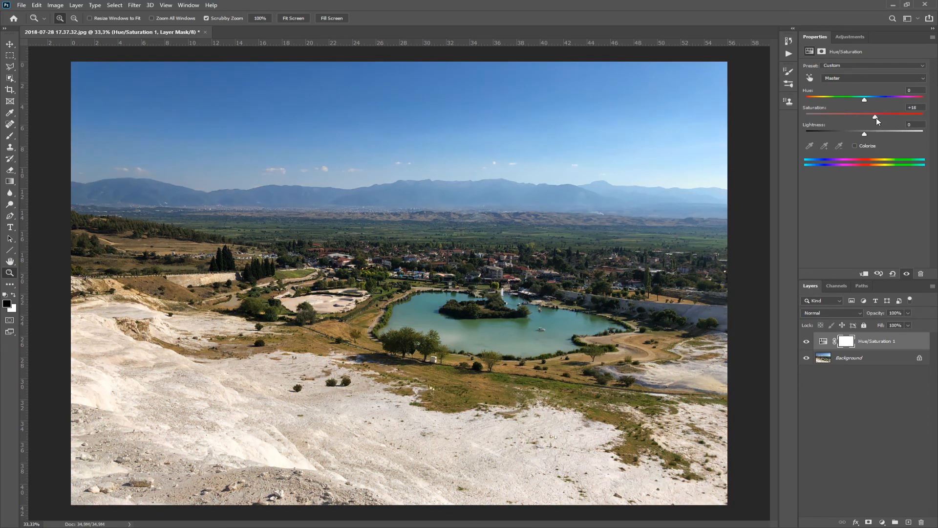
{"action": "left_click_drag", "start_coordinate": [873, 343], "coordinate": [920, 521]}
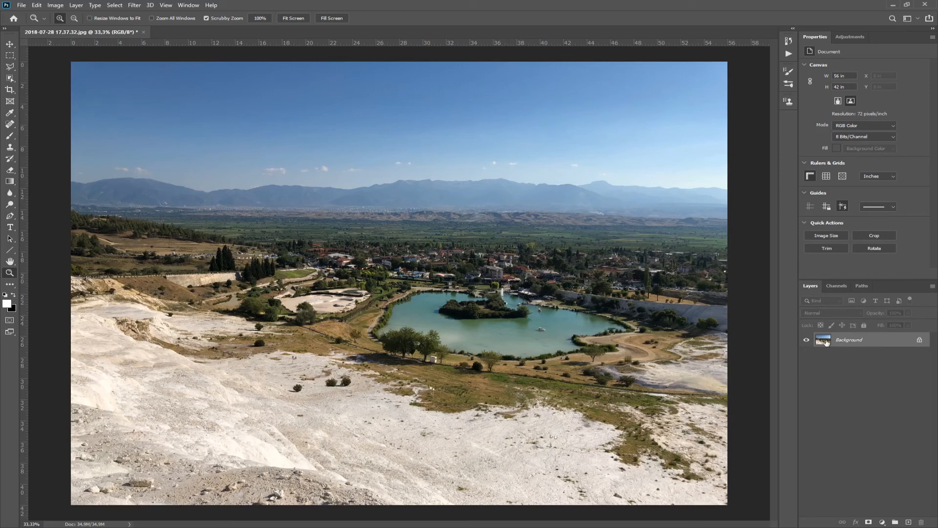
- Start recording a new action named "create saturation mask"
{"action": "left_click", "coordinate": [790, 52]}
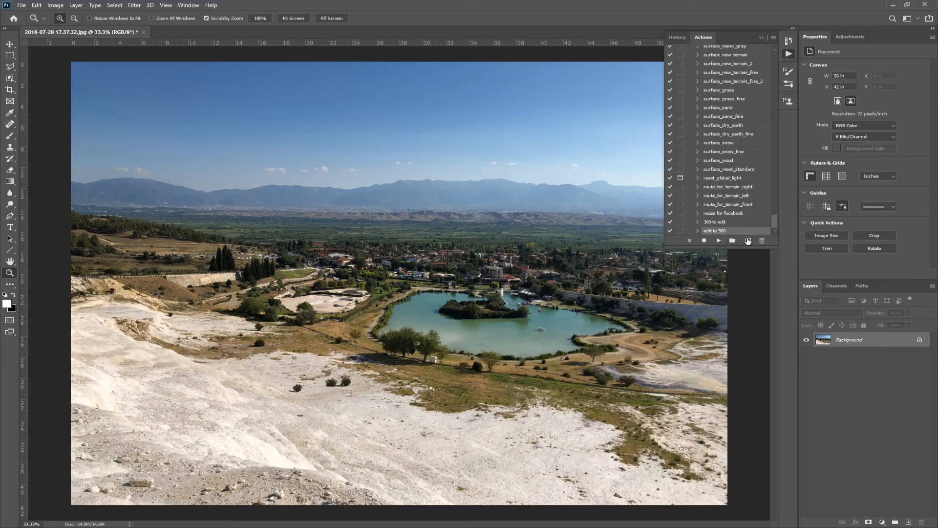
{"action": "left_click", "coordinate": [748, 240]}
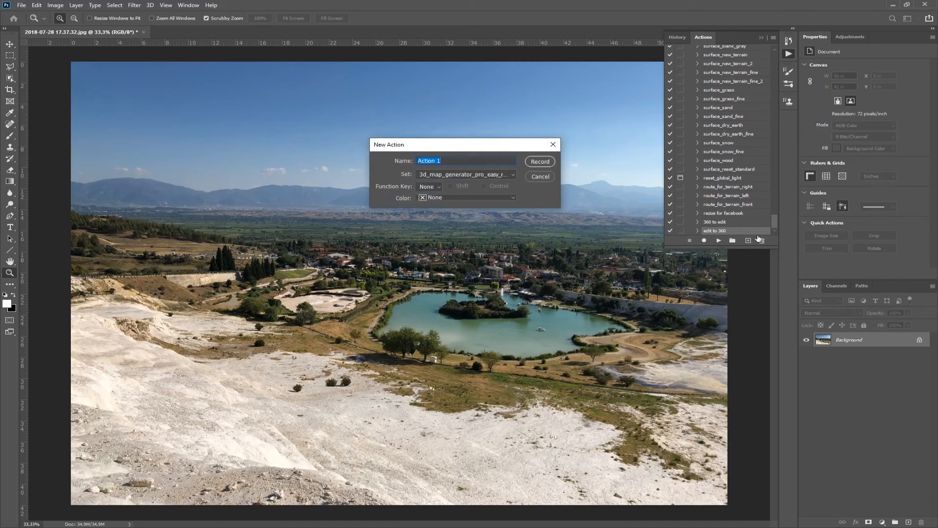
{"action": "type", "text": "s"}
{"action": "type", "text": "aturation"}
{"action": "type", "text": " m"}
{"action": "type", "text": "create"}
{"action": "left_click", "coordinate": [535, 162]}
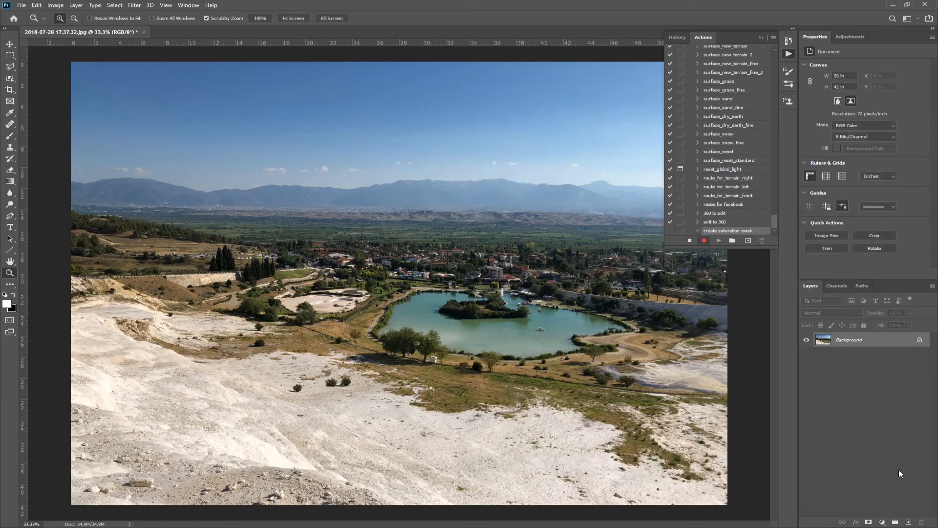
- Duplicate the Background layer and apply the HSB/HSL filter to the copy with RGB input mode and HSL row order
{"action": "right_click", "coordinate": [853, 338]}
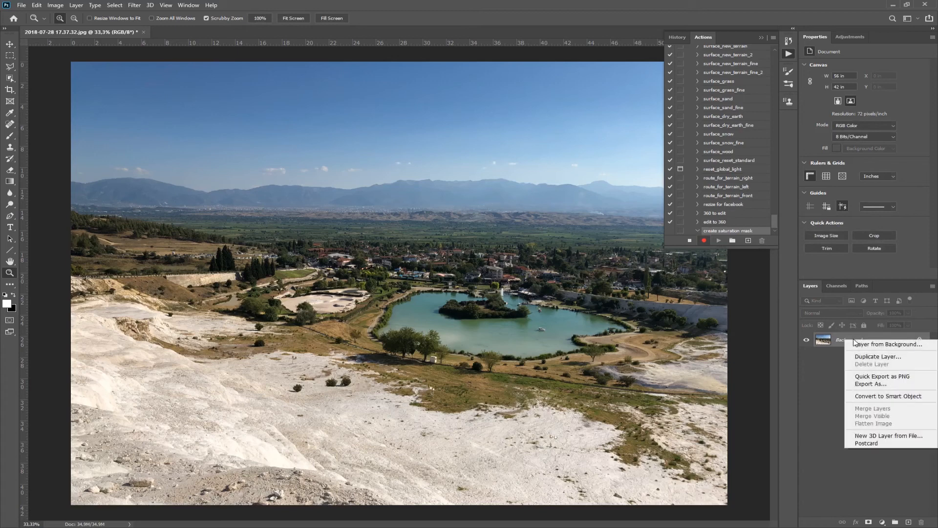
{"action": "left_click", "coordinate": [874, 357]}
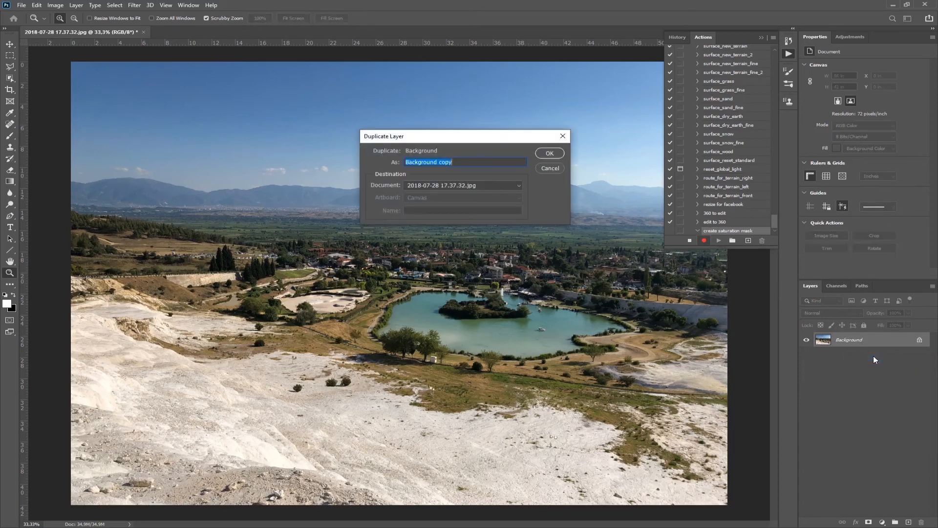
{"action": "left_click", "coordinate": [550, 154]}
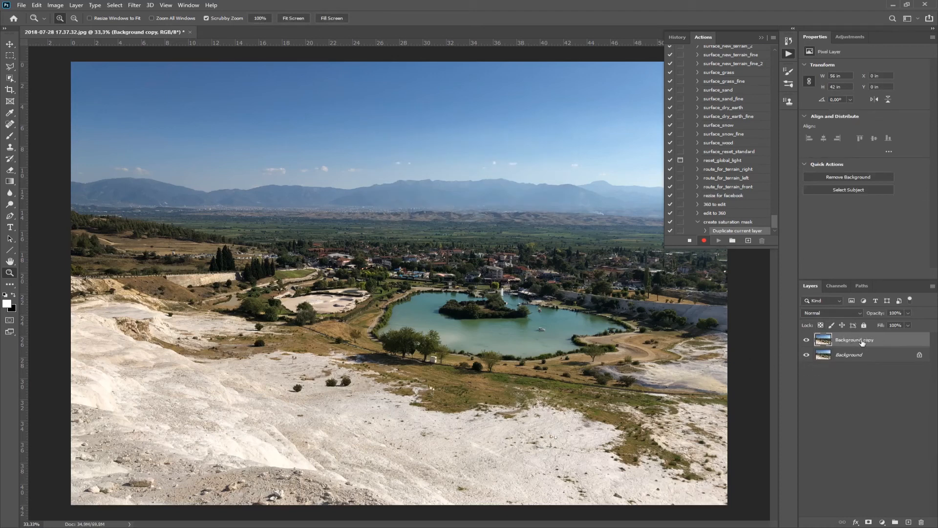
{"action": "left_click", "coordinate": [134, 5]}
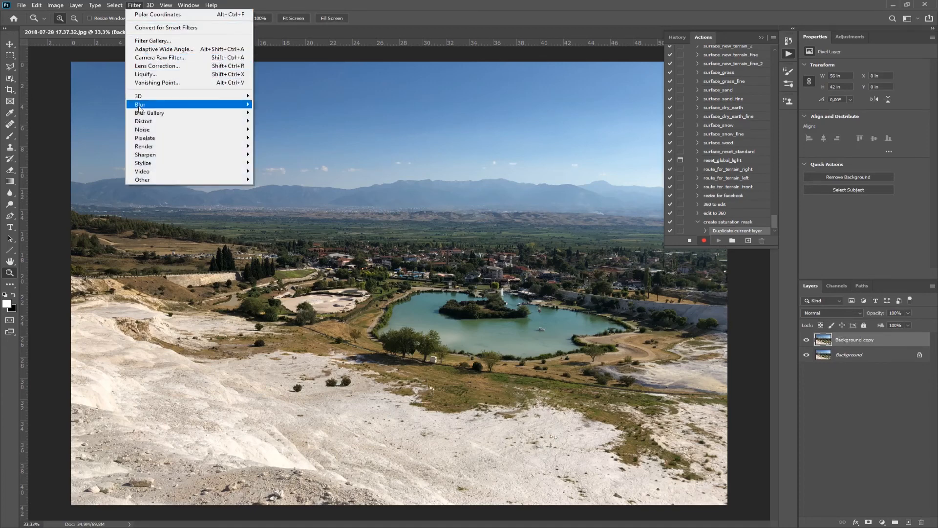
{"action": "mouse_move", "coordinate": [157, 180]}
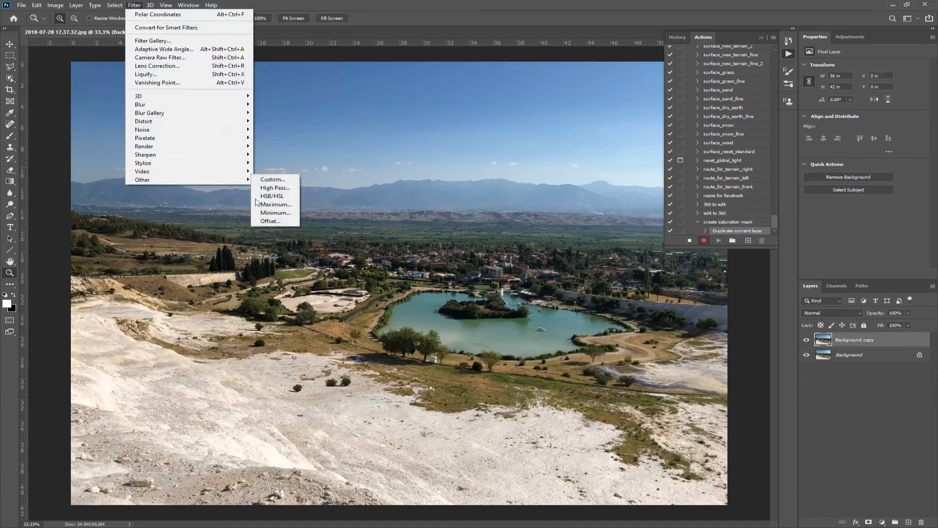
{"action": "left_click", "coordinate": [284, 197]}
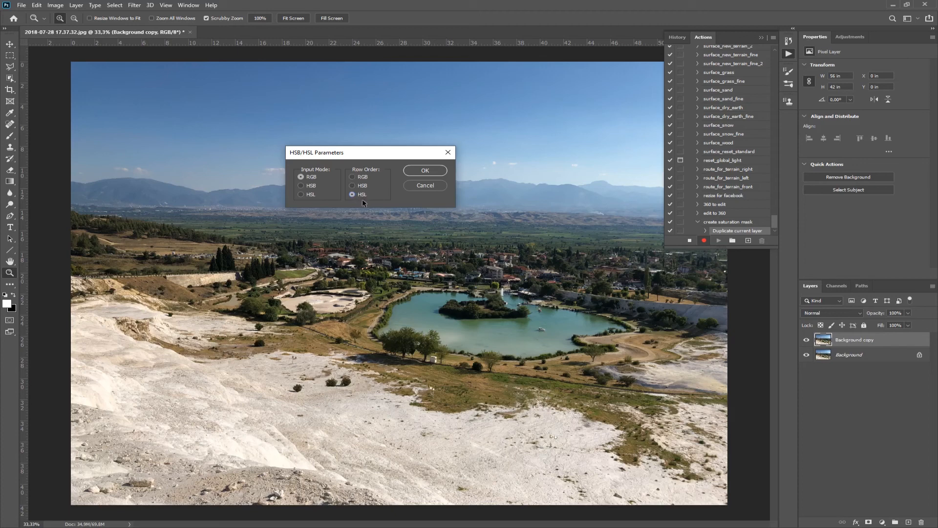
{"action": "left_click", "coordinate": [426, 170]}
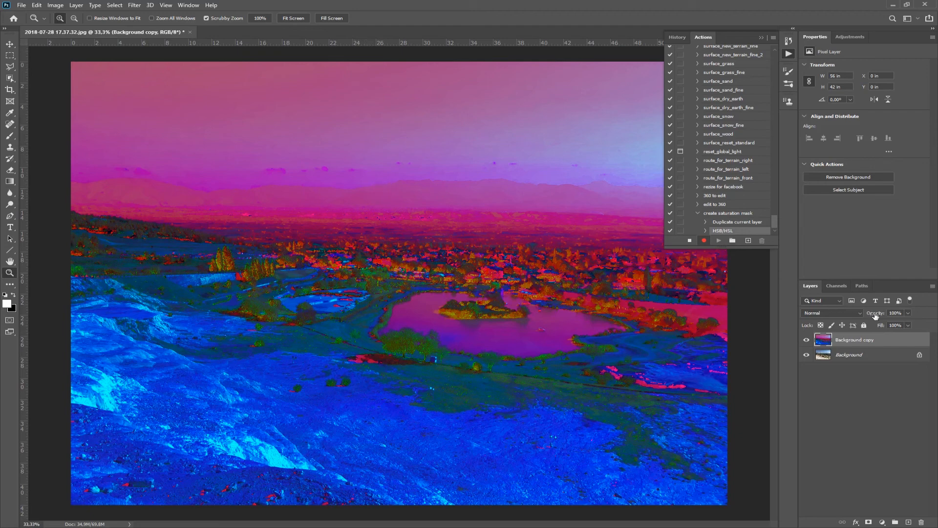
- Load the Green channel as a selection and delete the Background copy layer
{"action": "left_click", "coordinate": [836, 286]}
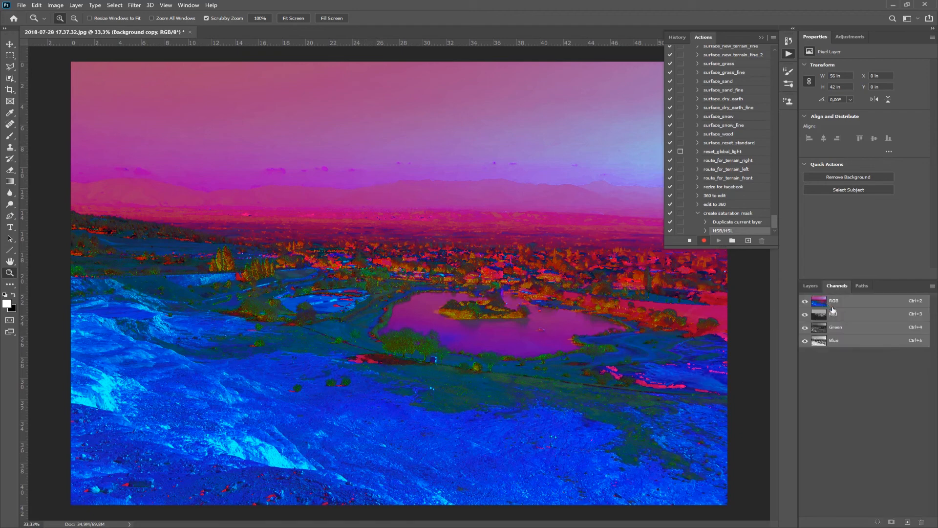
{"action": "left_click", "coordinate": [820, 329], "text": "ctrl"}
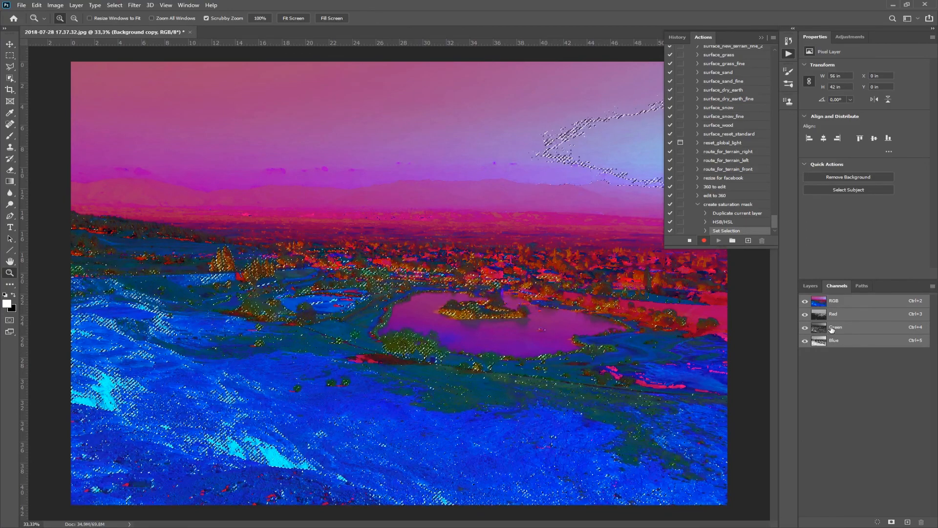
{"action": "left_click", "coordinate": [814, 286]}
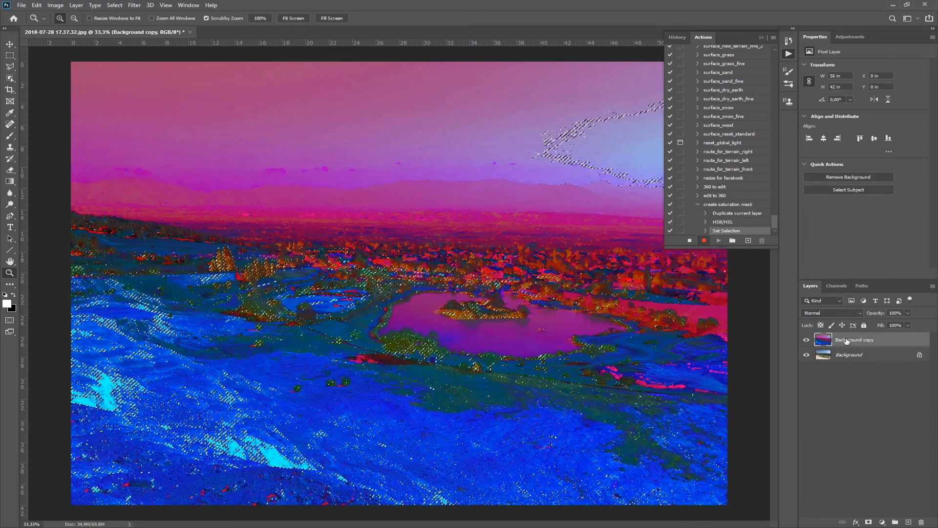
{"action": "left_click_drag", "start_coordinate": [847, 340], "coordinate": [921, 523]}
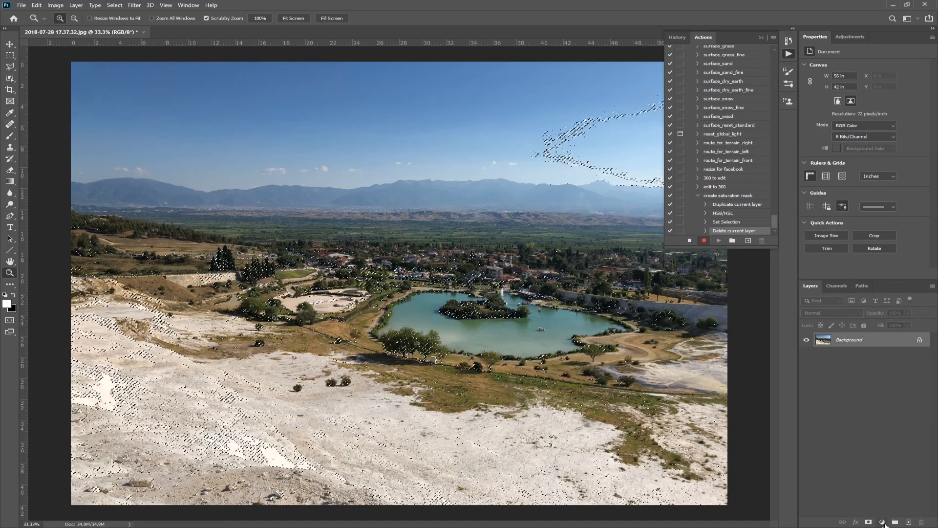
- Add a Hue/Saturation adjustment layer masked by the selection and stop recording the action
{"action": "left_click", "coordinate": [882, 522]}
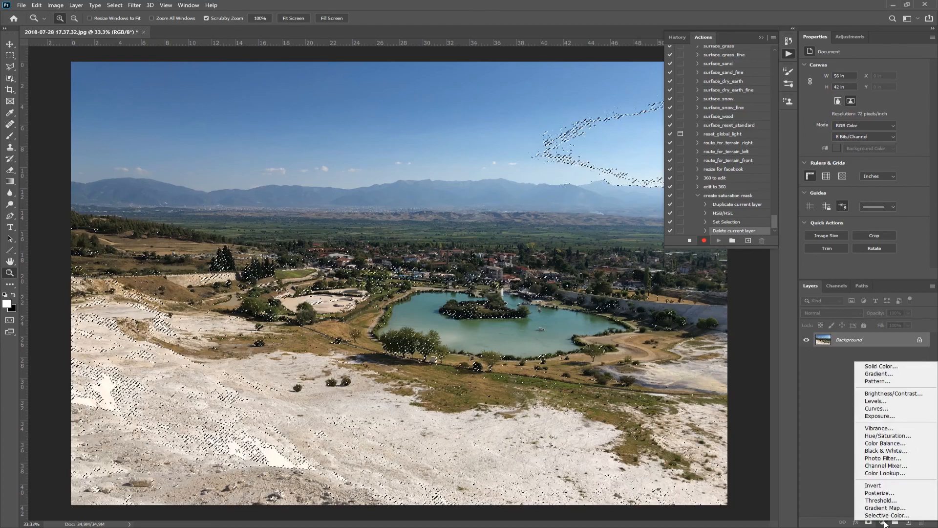
{"action": "left_click", "coordinate": [888, 435]}
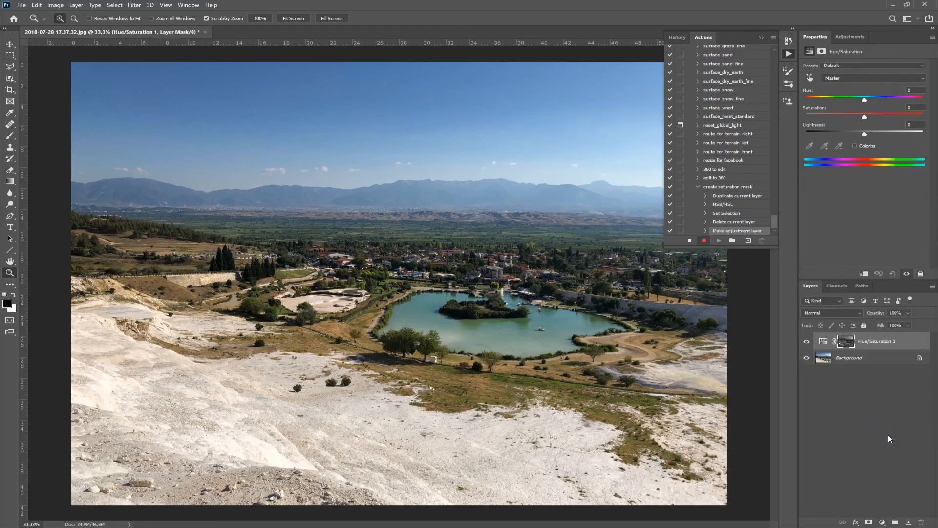
{"action": "left_click", "coordinate": [690, 242]}
- View the Hue/Saturation layer's mask in the image and set the adjustment's saturation to +100
{"action": "left_click", "coordinate": [848, 343], "text": "alt"}
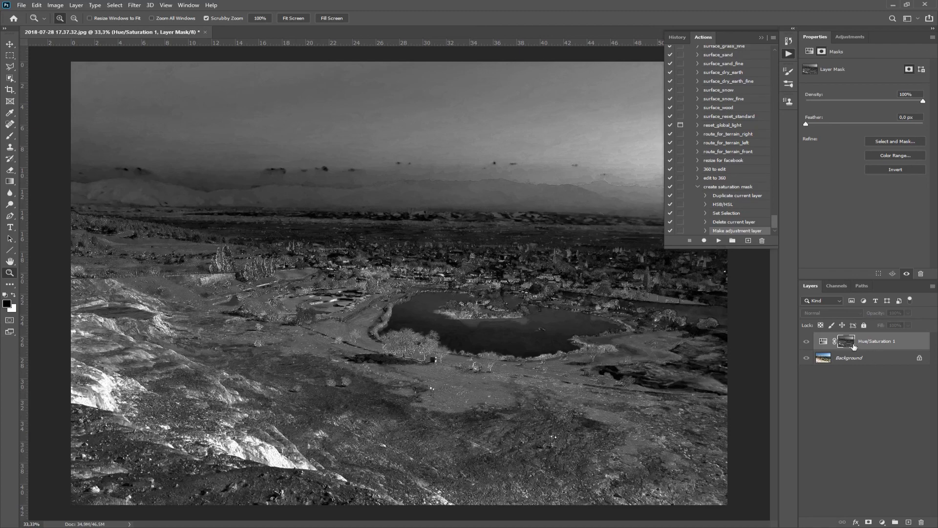
{"action": "left_click", "coordinate": [823, 342]}
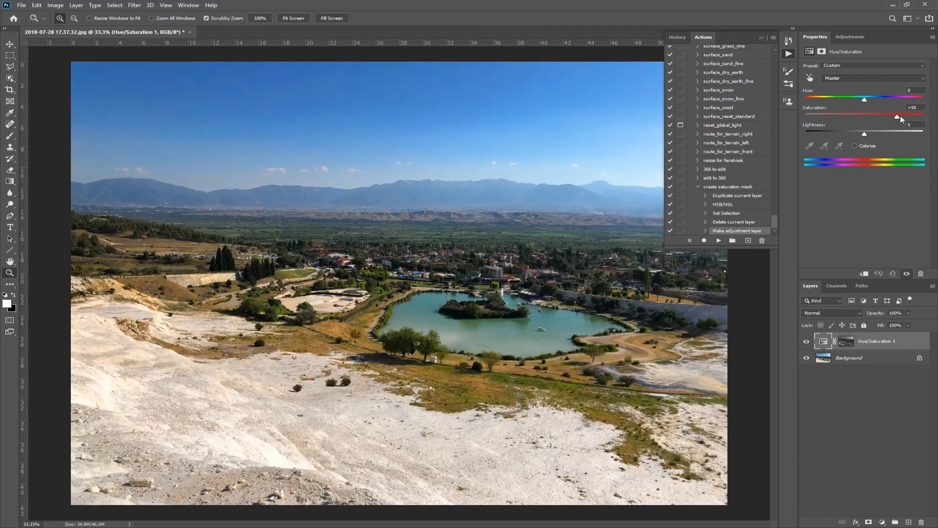
{"action": "left_click_drag", "start_coordinate": [900, 118], "coordinate": [933, 121]}
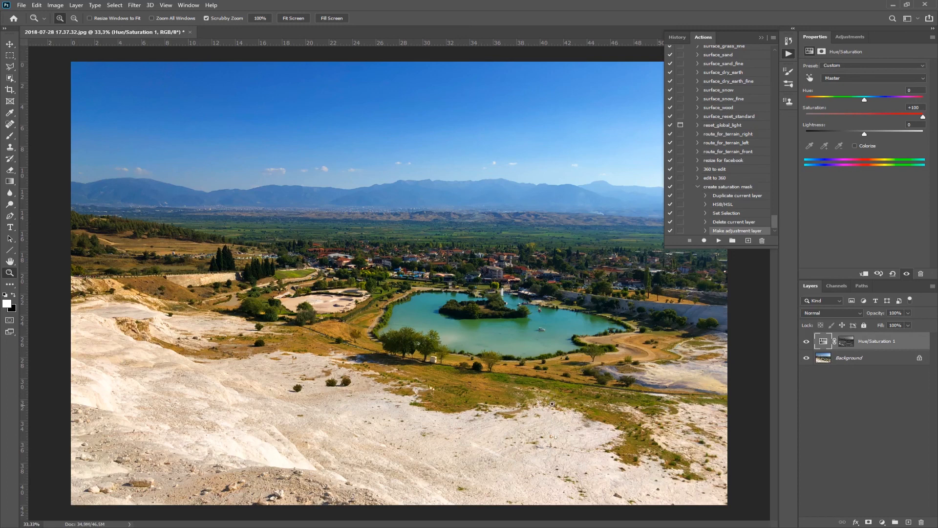
- Compare the photo with and without the masked Hue/Saturation adjustment by switching the layer's visibility
{"action": "left_click", "coordinate": [807, 343]}
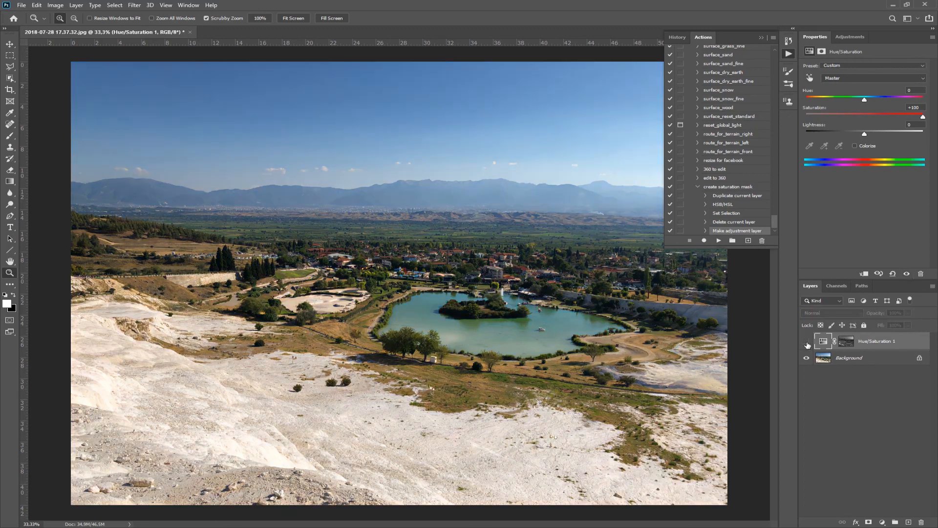
{"action": "left_click", "coordinate": [806, 343]}
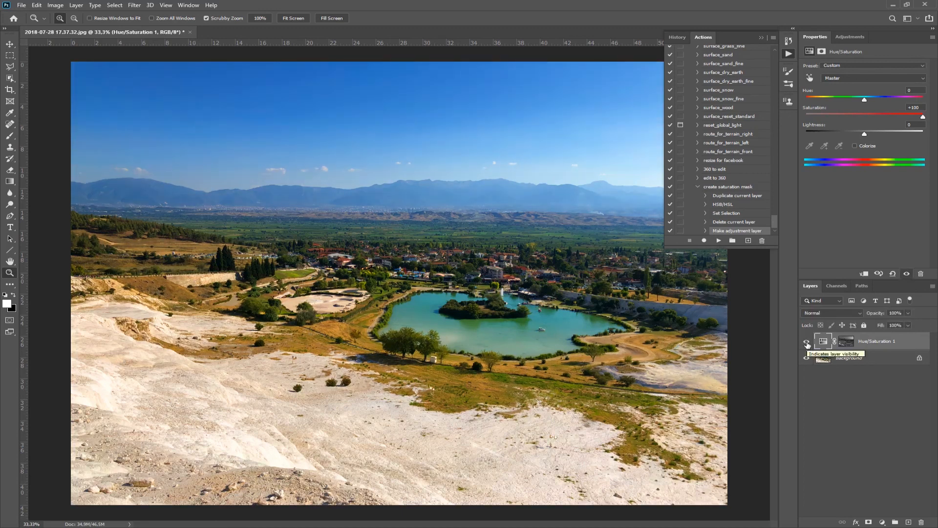
{"action": "left_click", "coordinate": [807, 342]}
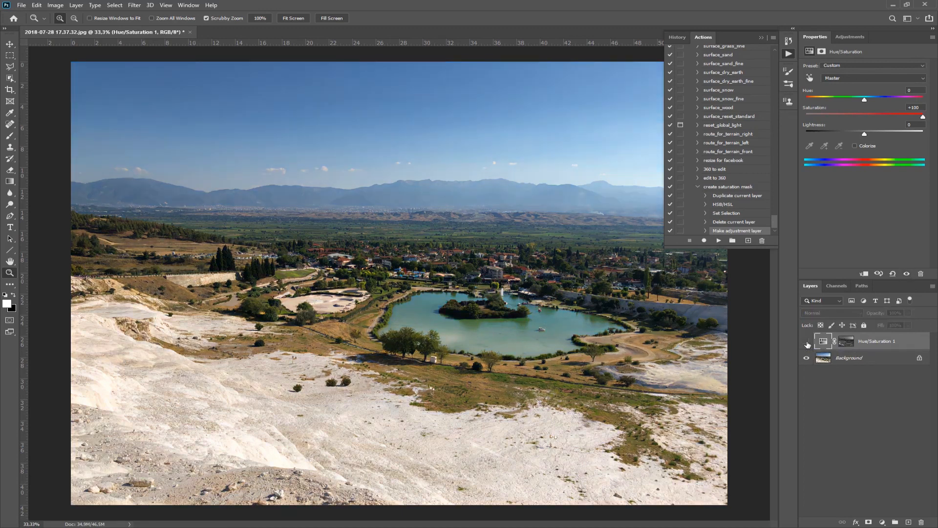
{"action": "left_click", "coordinate": [807, 343]}
{"action": "left_click", "coordinate": [807, 343]}
{"action": "left_click", "coordinate": [807, 342]}
- Collapse the recorded steps of the "create saturation mask" action and close the lake photo without saving
{"action": "left_click", "coordinate": [698, 187]}
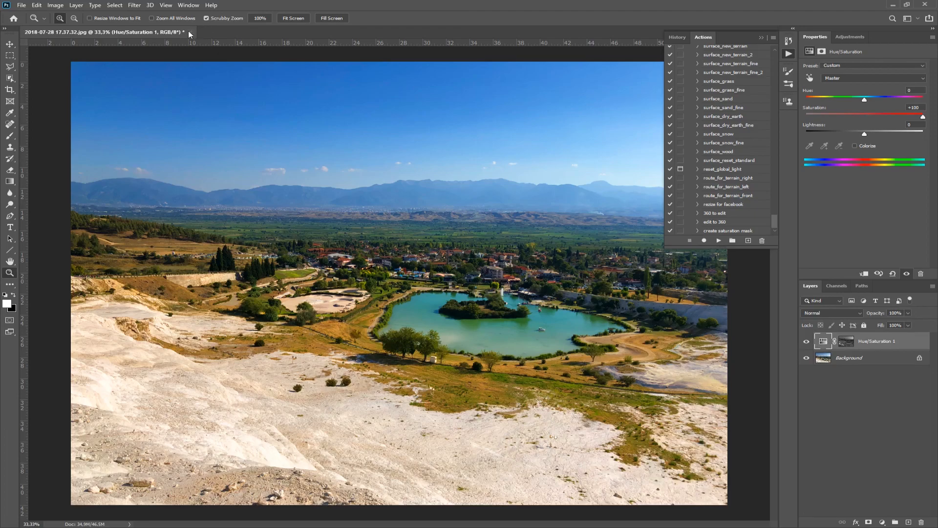
{"action": "left_click", "coordinate": [190, 31]}
{"action": "left_click", "coordinate": [468, 198]}
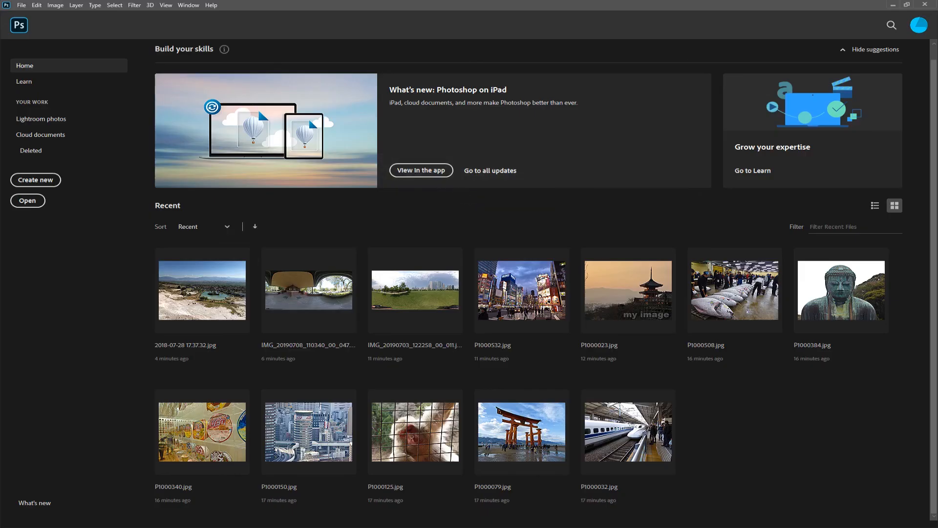
- Open 2018-07-24 09.47.52.jpg and run the "create saturation mask" action on it
{"action": "left_click_drag", "start_coordinate": [0, 266], "coordinate": [342, 348]}
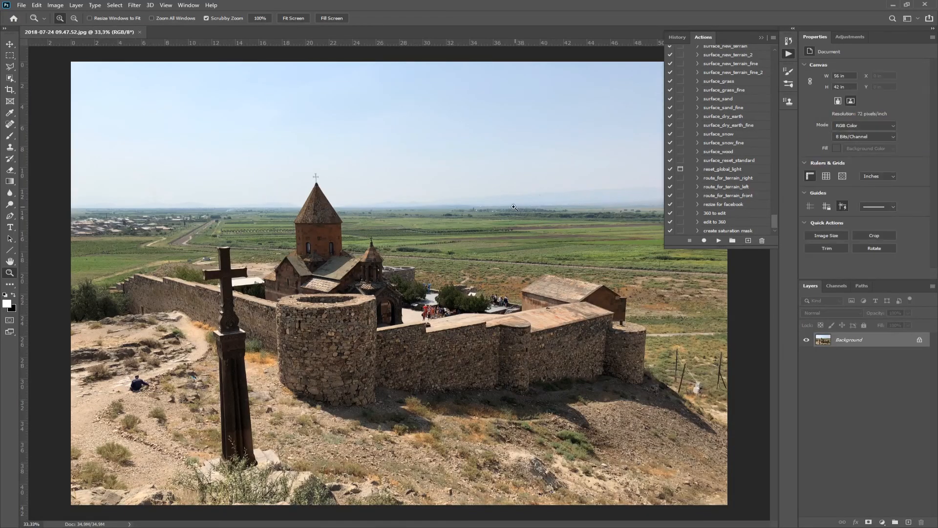
{"action": "left_click", "coordinate": [714, 233]}
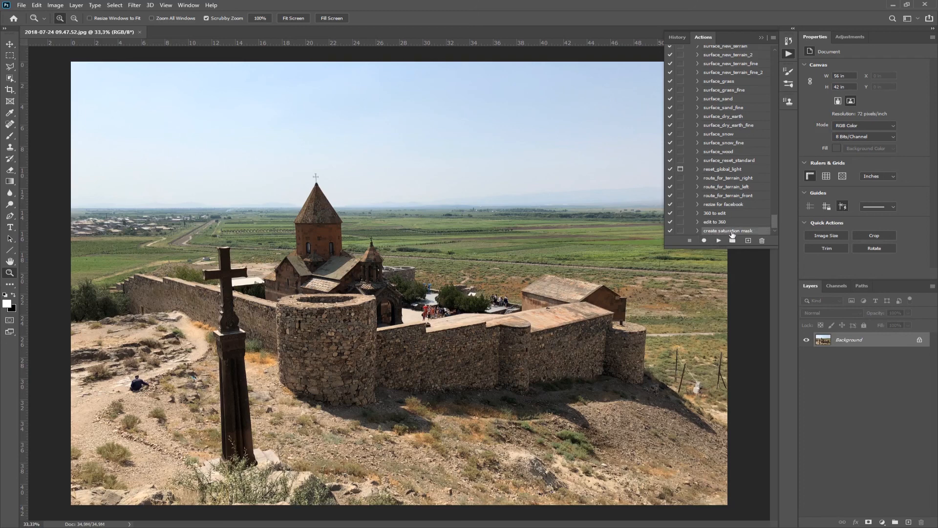
{"action": "left_click", "coordinate": [718, 240]}
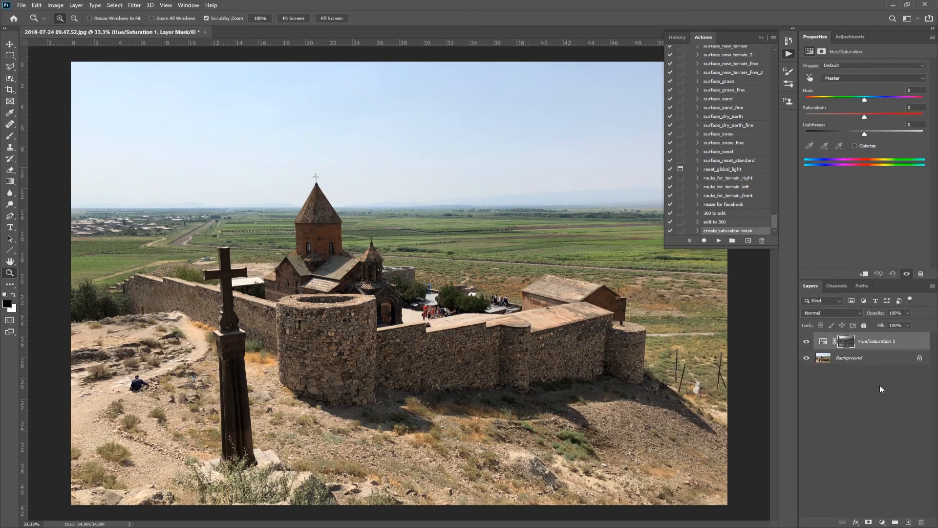
- Set the Hue/Saturation layer's saturation to +74, compare the photo with and without the adjustment, and leave the layer hidden
{"action": "left_click", "coordinate": [824, 342]}
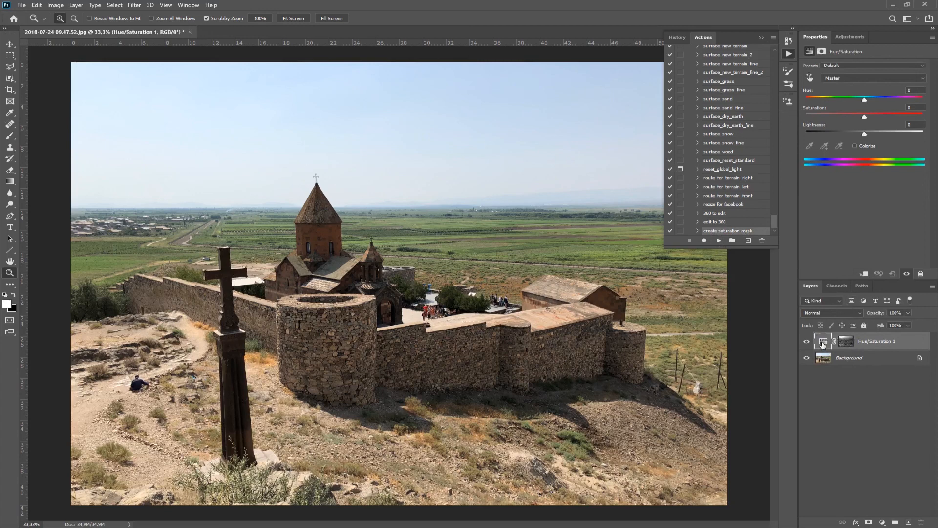
{"action": "left_click_drag", "start_coordinate": [865, 117], "coordinate": [908, 121]}
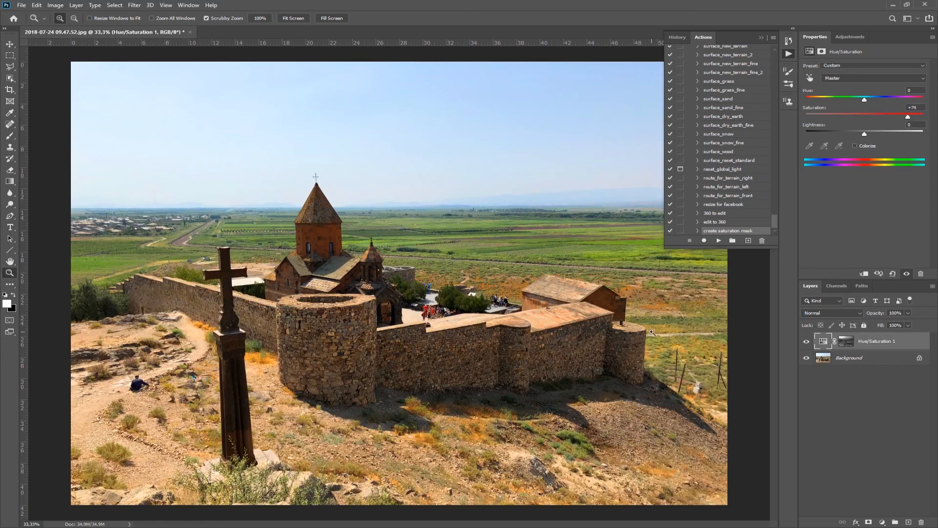
{"action": "left_click", "coordinate": [807, 342]}
{"action": "left_click", "coordinate": [807, 342]}
{"action": "left_click", "coordinate": [807, 341]}
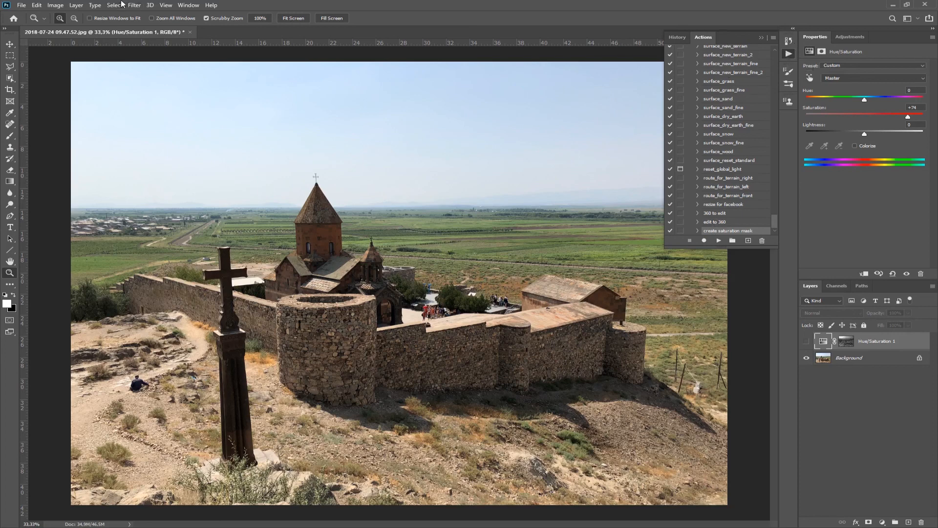
{"action": "left_click", "coordinate": [22, 5]}
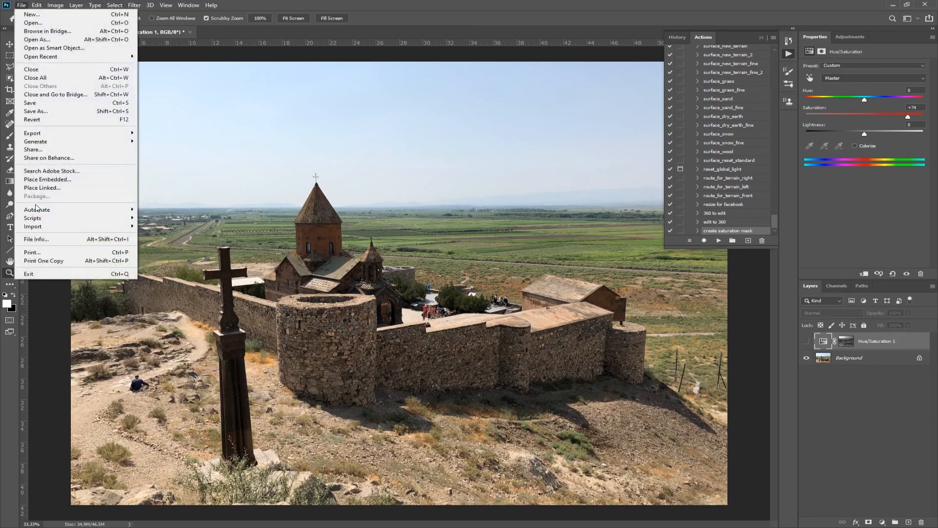
{"action": "mouse_move", "coordinate": [36, 210]}
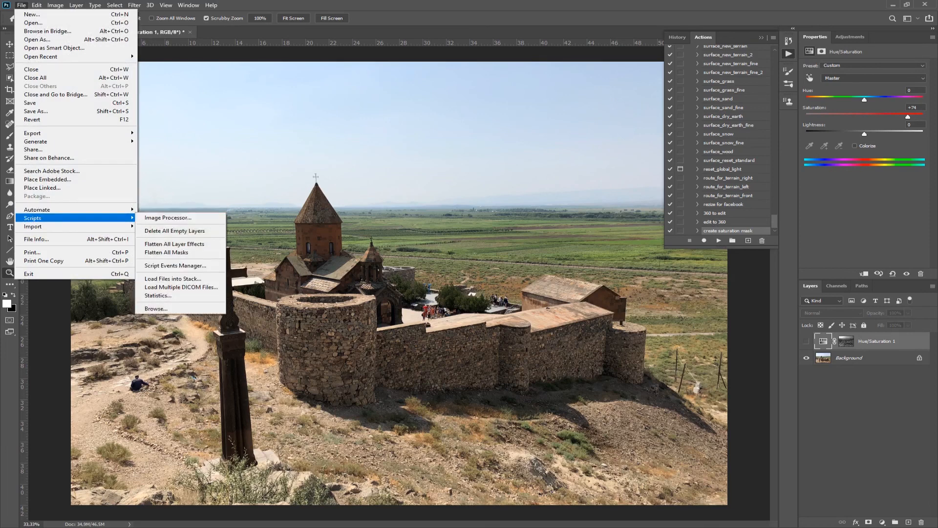
{"action": "mouse_move", "coordinate": [39, 135]}
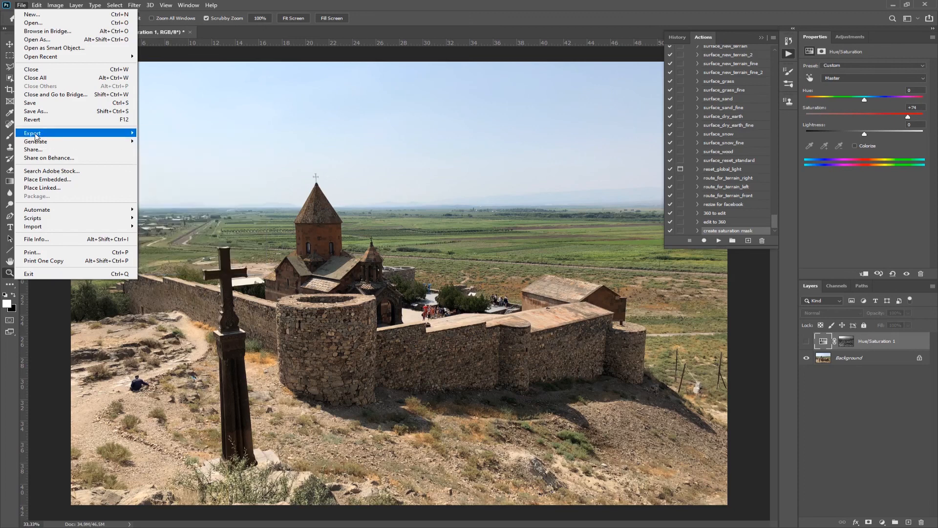
{"action": "left_click_drag", "start_coordinate": [606, 21], "coordinate": [700, 47]}
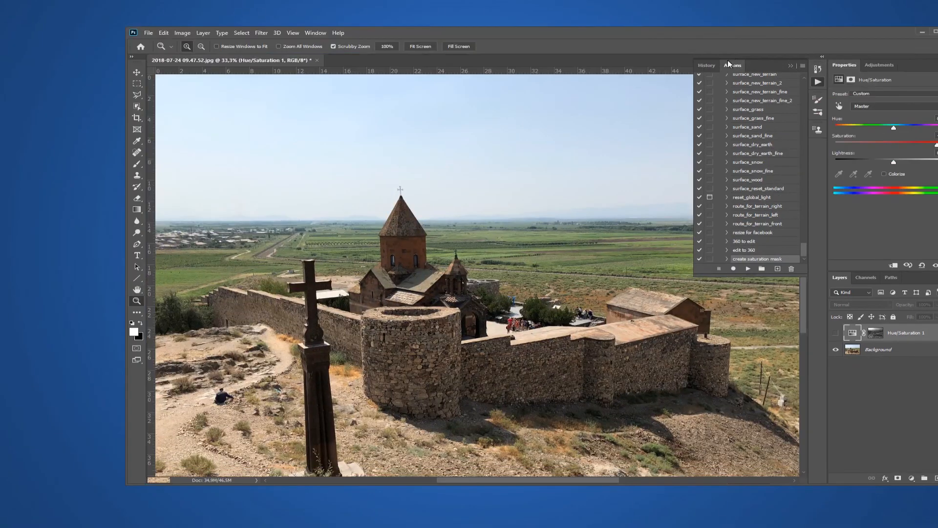
{"action": "double_click", "coordinate": [698, 34]}
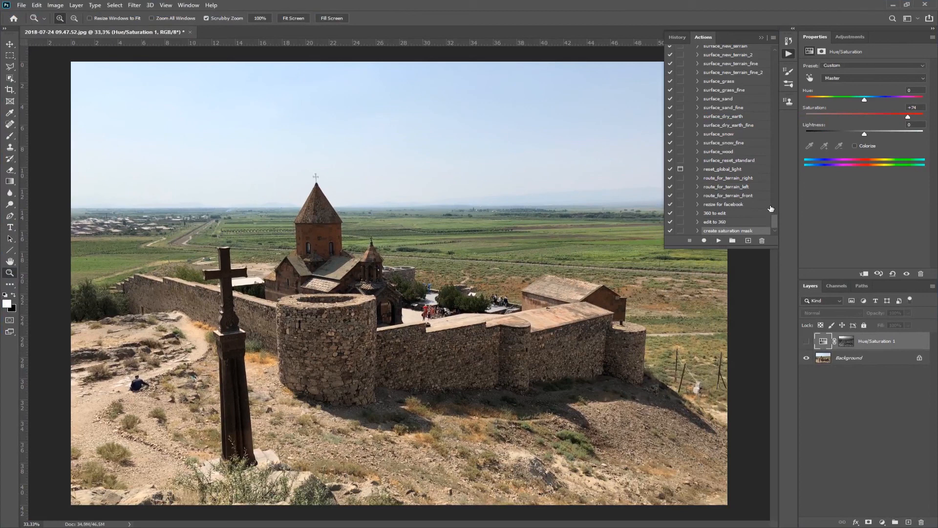
{"action": "left_click_drag", "start_coordinate": [775, 218], "coordinate": [778, 236]}
{"action": "left_click", "coordinate": [732, 240]}
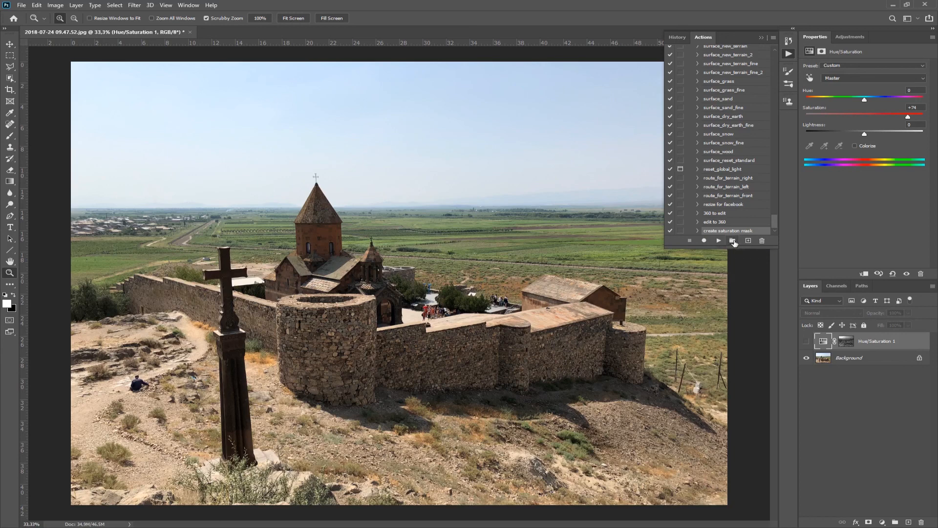